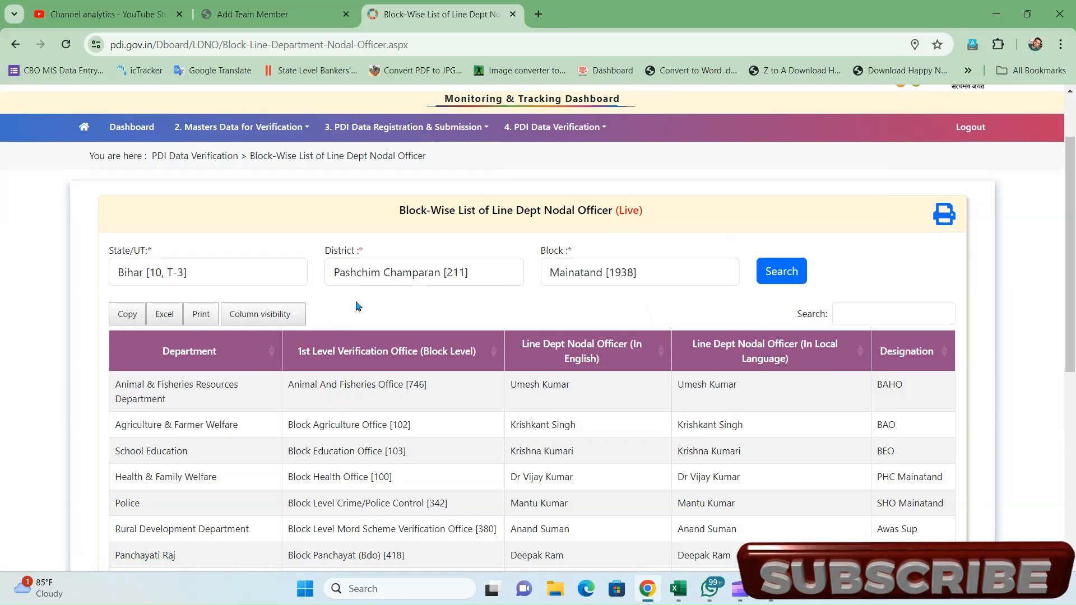
# - Scroll through the block nodal officer table, then return to the PDI Portal home page
pyautogui.scroll(-3, 357, 306)
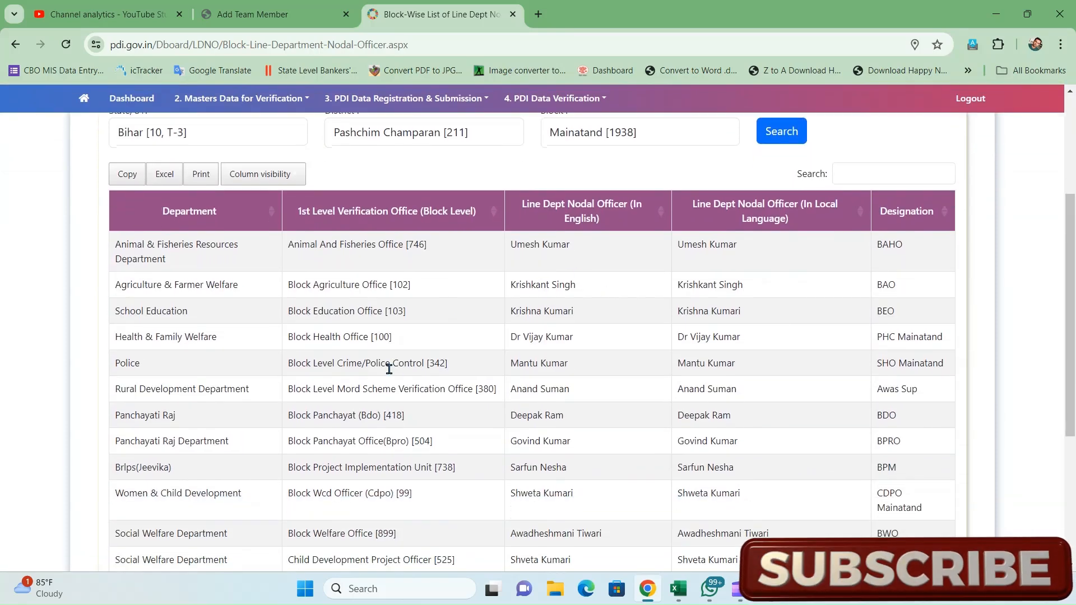
pyautogui.scroll(2, 502, 401)
pyautogui.scroll(3, 502, 401)
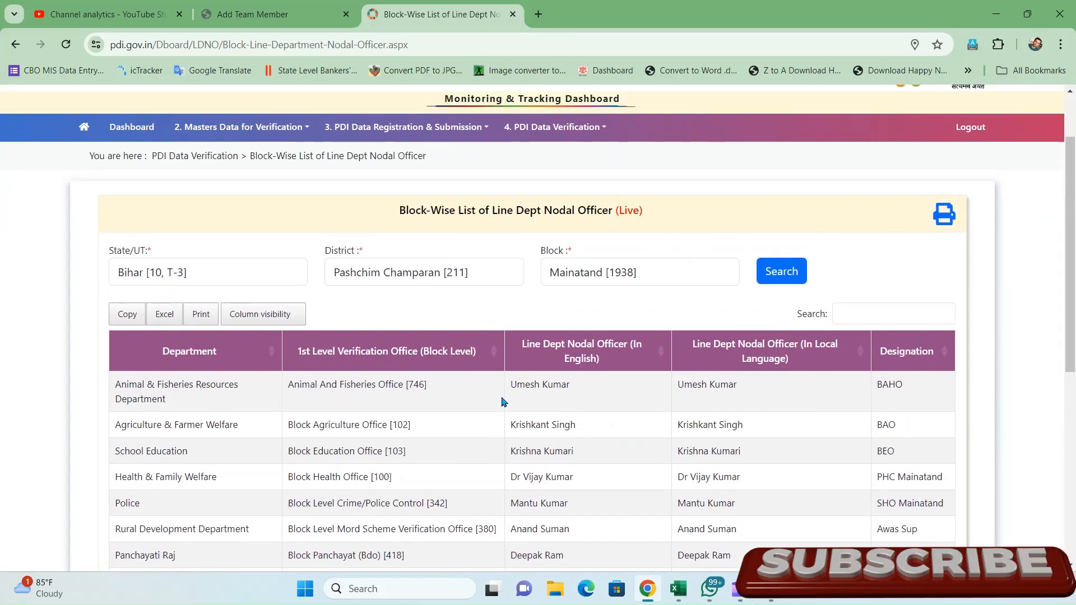
pyautogui.scroll(-1, 502, 402)
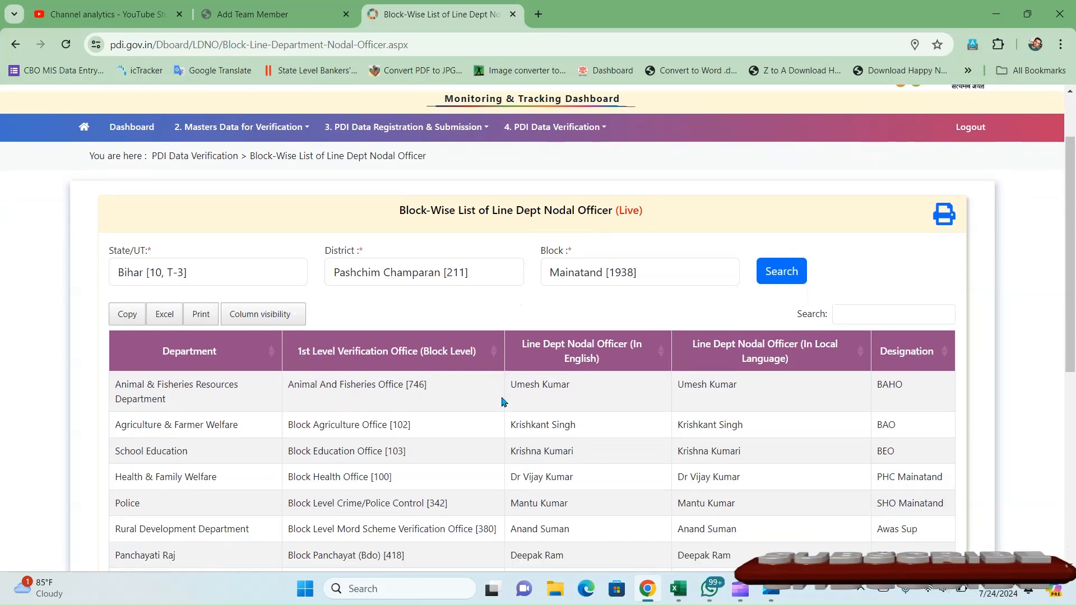
pyautogui.scroll(1, 482, 386)
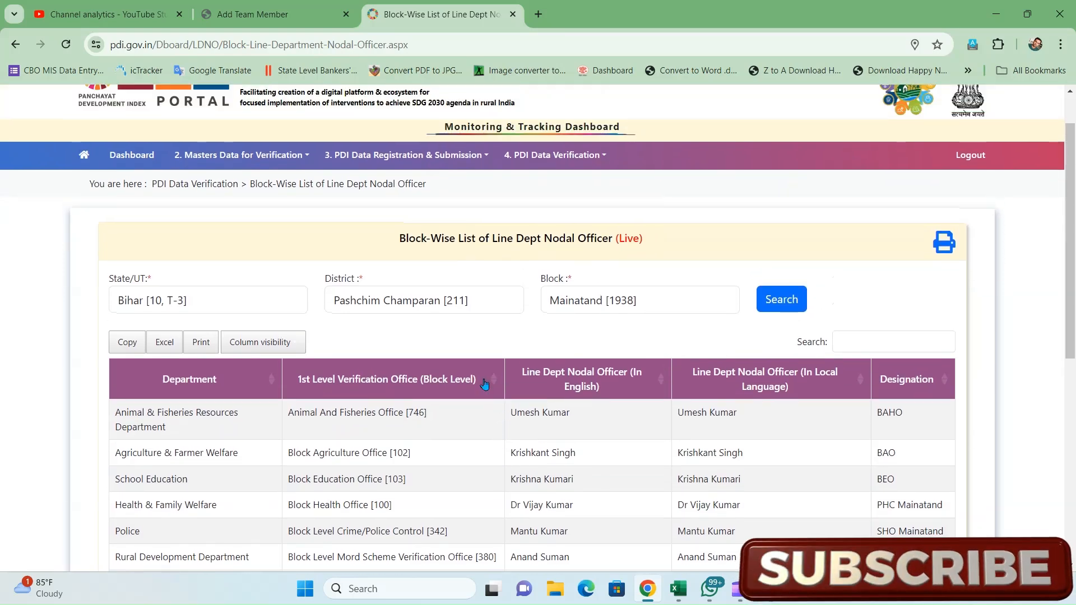
pyautogui.click(90, 152)
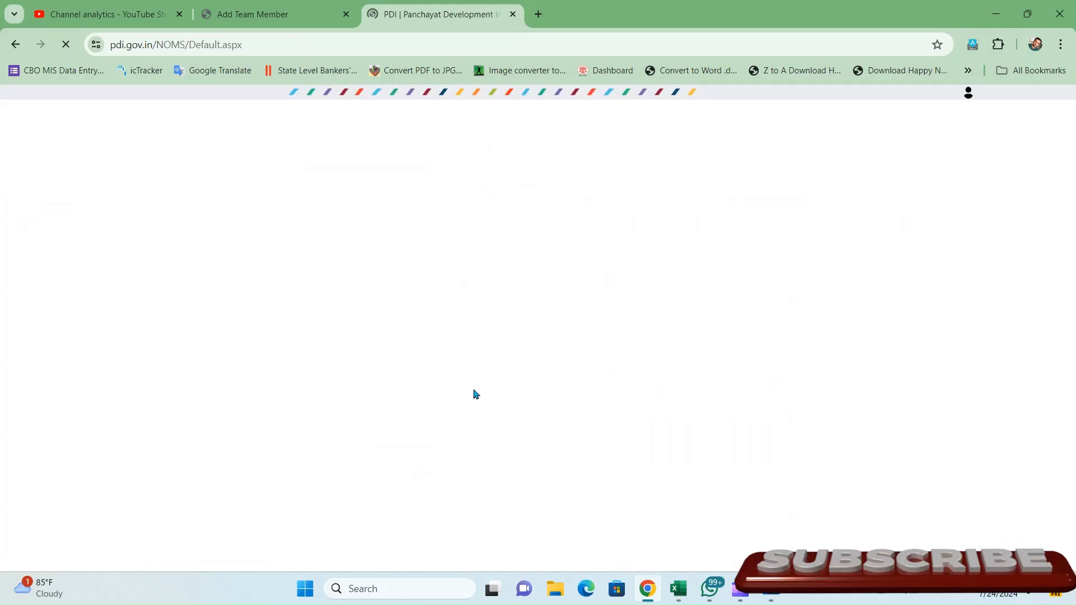
# - Search all block offices on the Reset Nodal Officer Password page to list the 15 officers
pyautogui.click(167, 222)
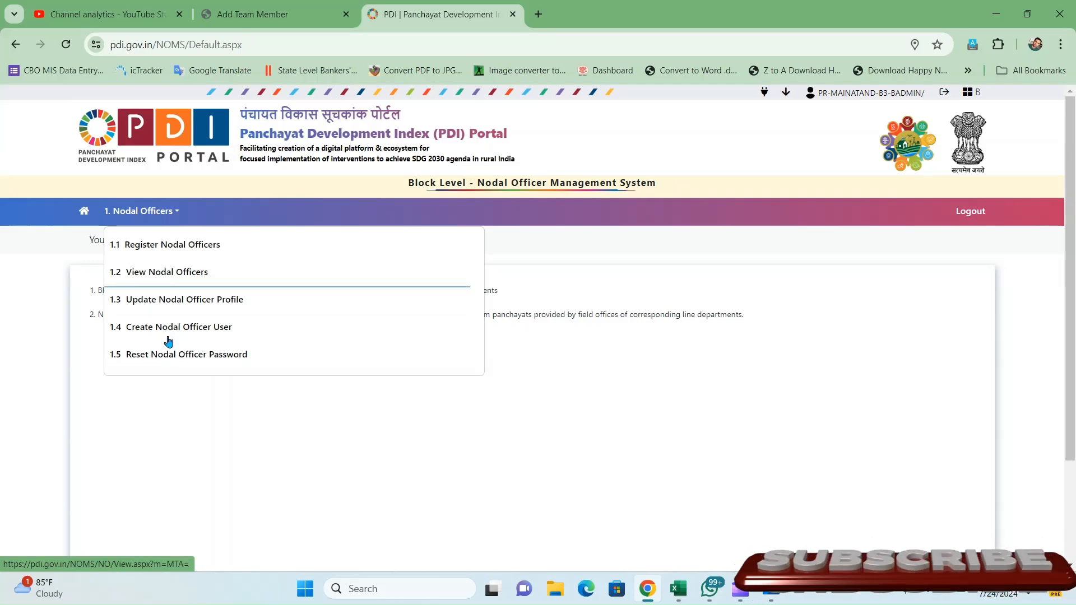
pyautogui.click(155, 359)
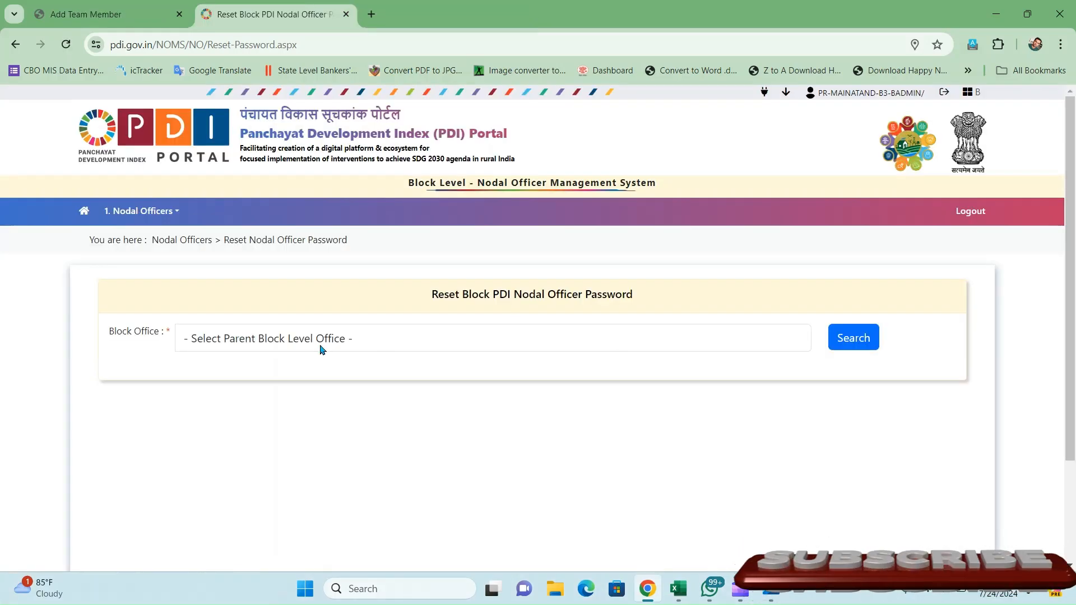
pyautogui.click(159, 210)
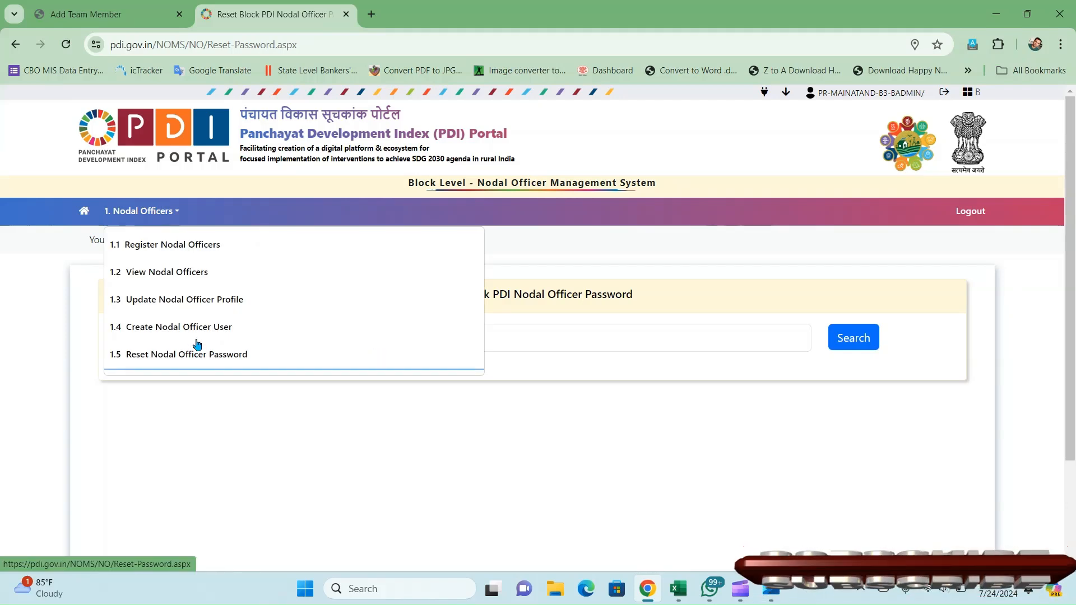
pyautogui.moveTo(432, 307); pyautogui.dragTo(254, 356)
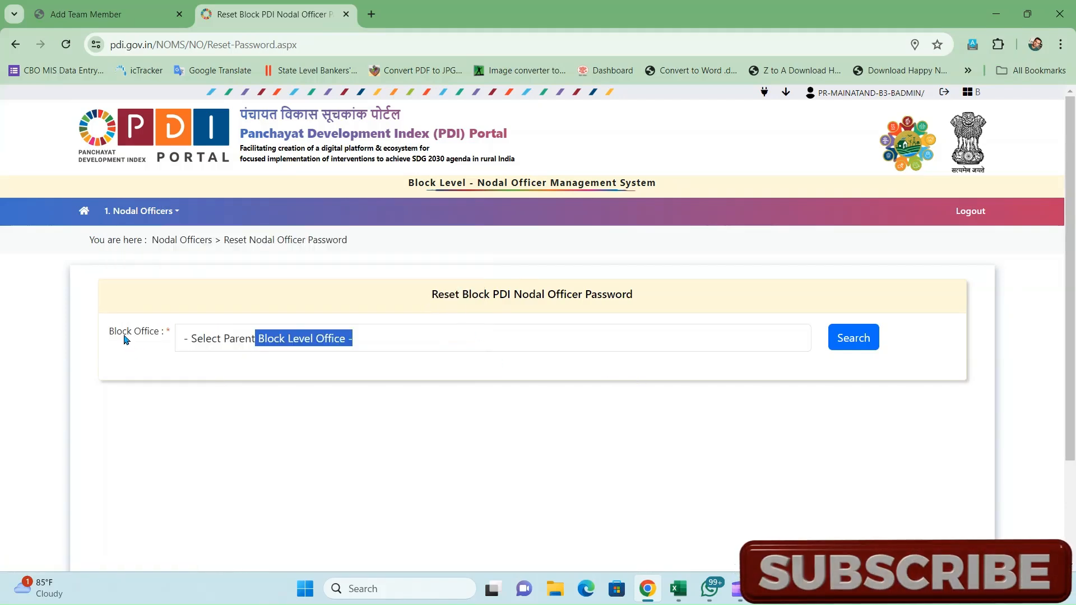
pyautogui.click(235, 344)
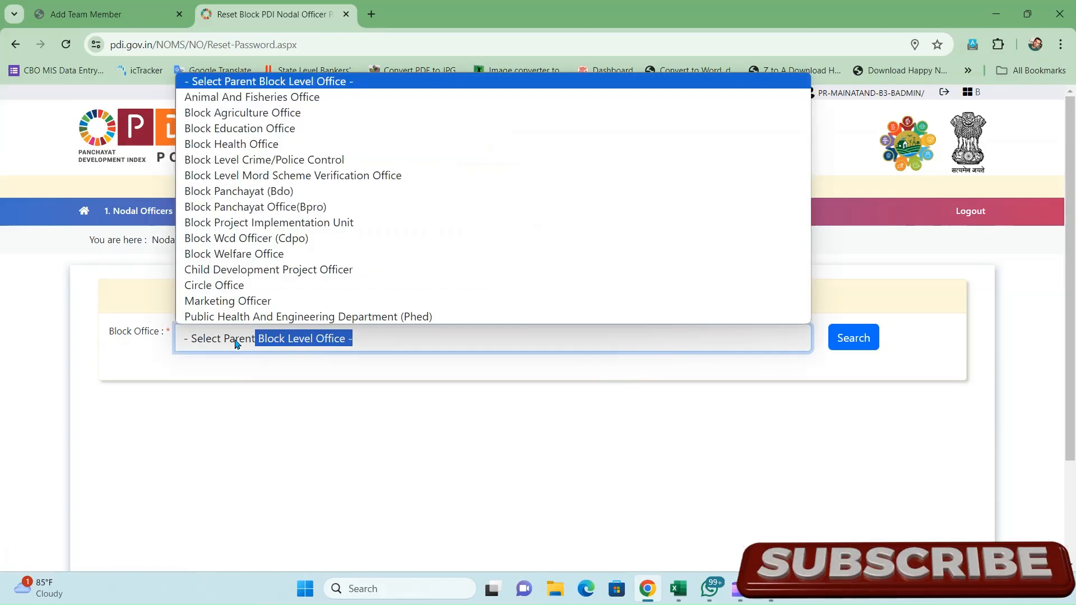
pyautogui.click(235, 344)
pyautogui.click(867, 339)
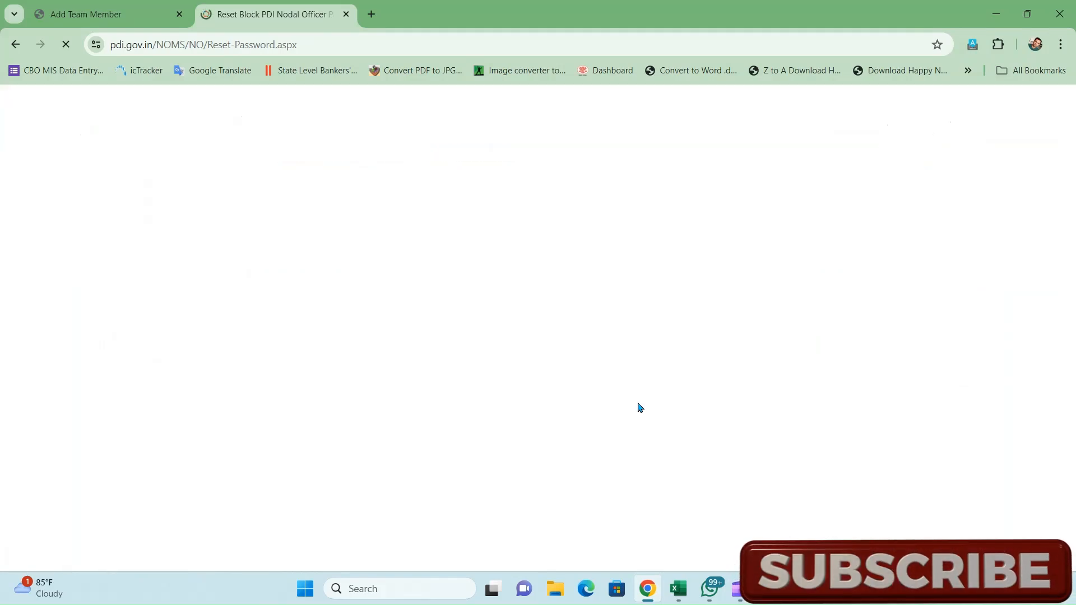
# - Go back to the Add Committee Member form and find the education officer's name in the list
pyautogui.click(105, 11)
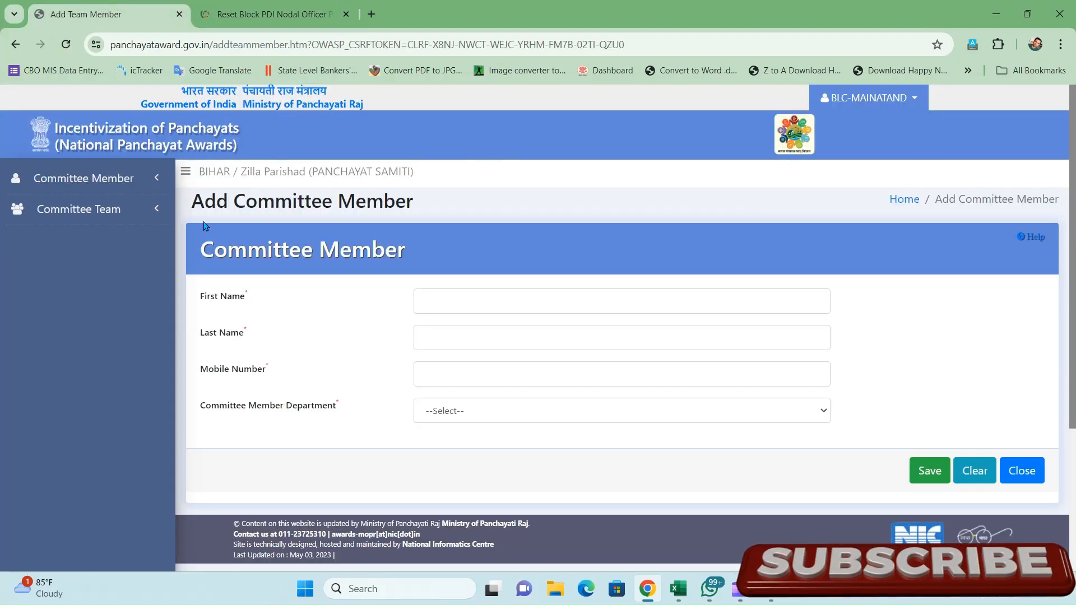
pyautogui.click(283, 12)
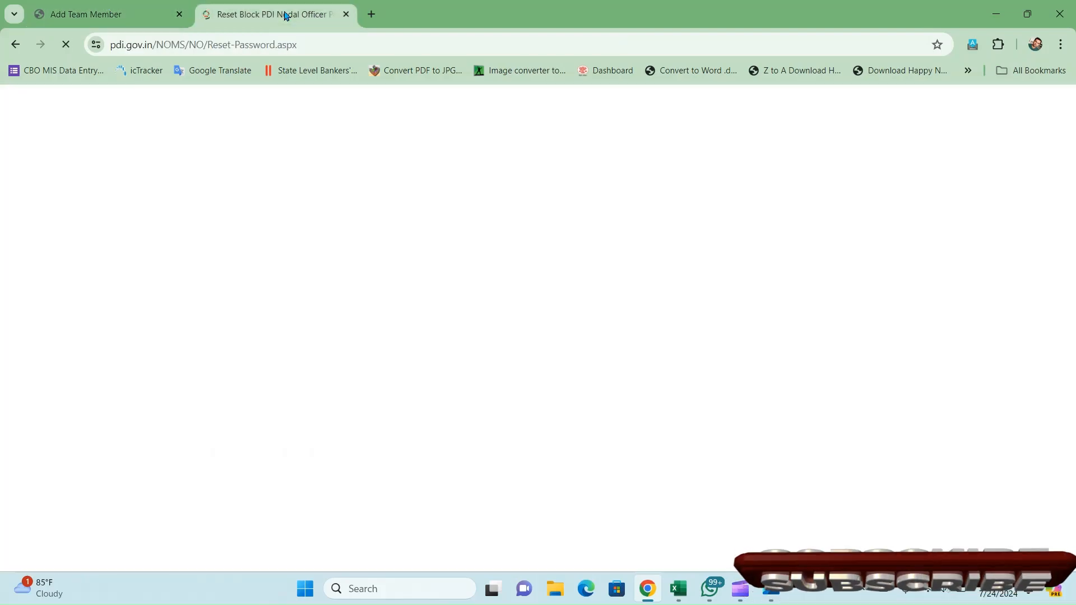
pyautogui.click(110, 5)
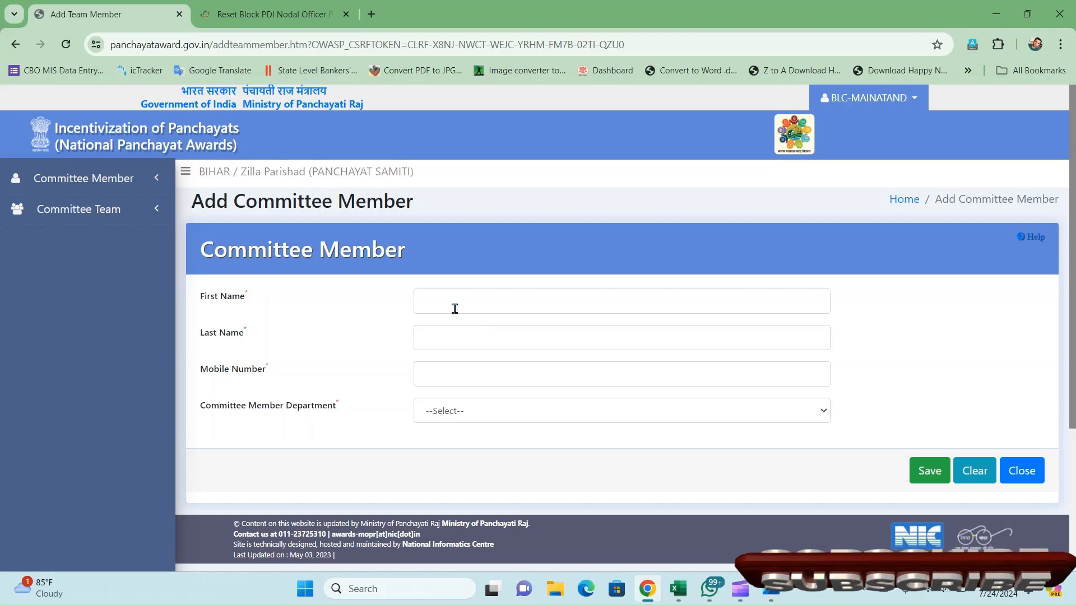
pyautogui.click(84, 178)
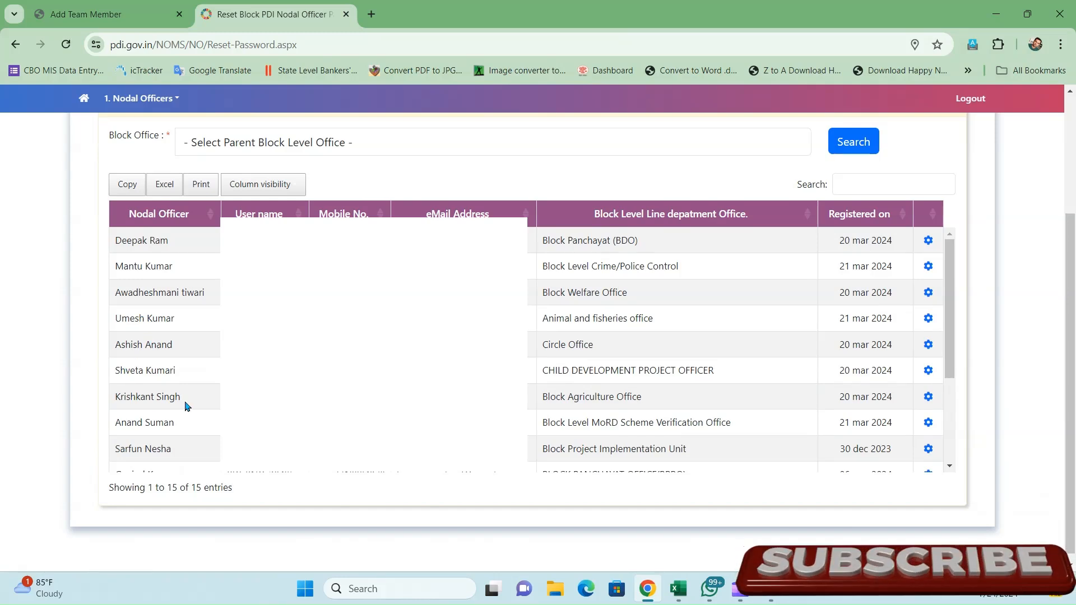
pyautogui.scroll(-1, 176, 395)
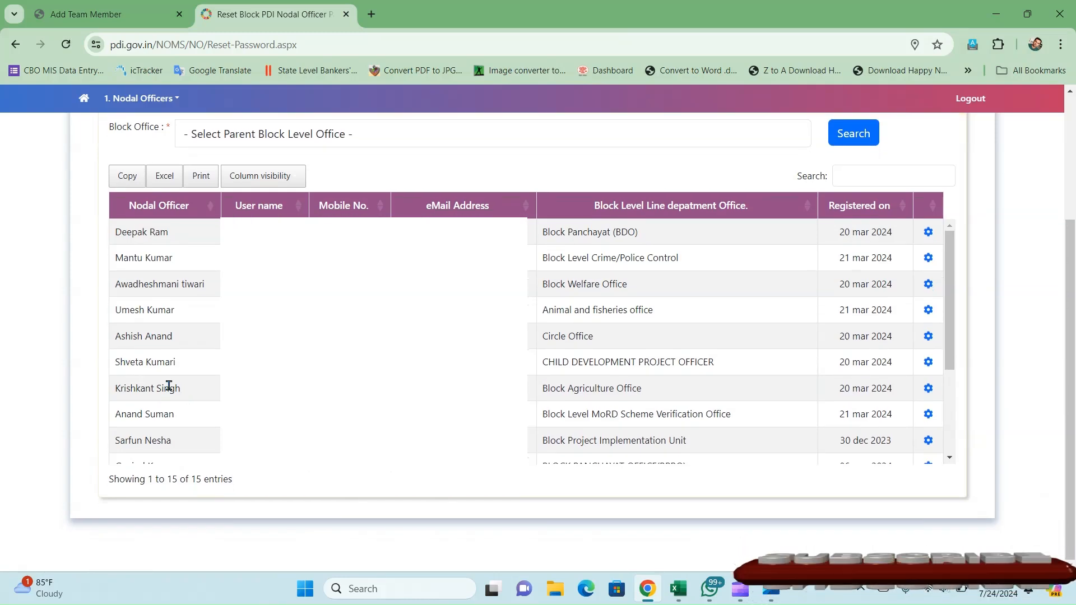
pyautogui.scroll(-1, 168, 386)
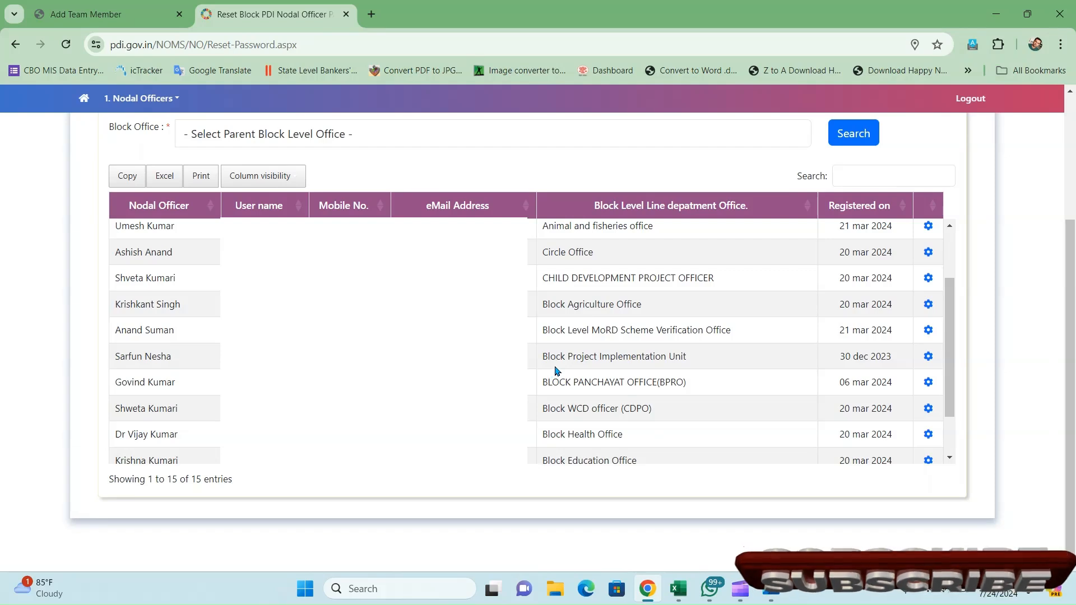
pyautogui.scroll(-1, 557, 370)
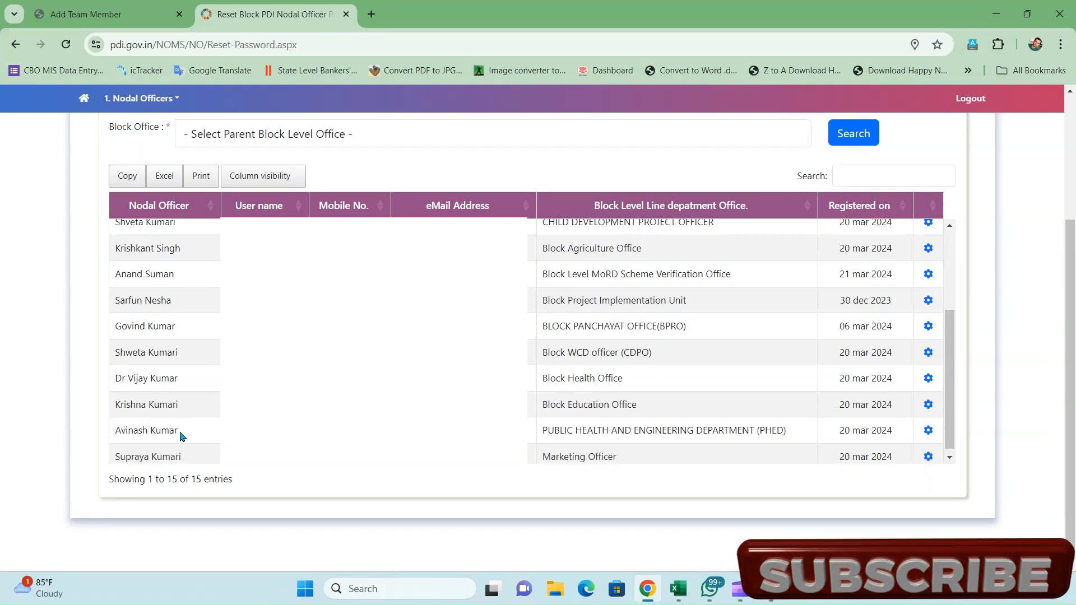
pyautogui.moveTo(120, 407); pyautogui.dragTo(191, 409)
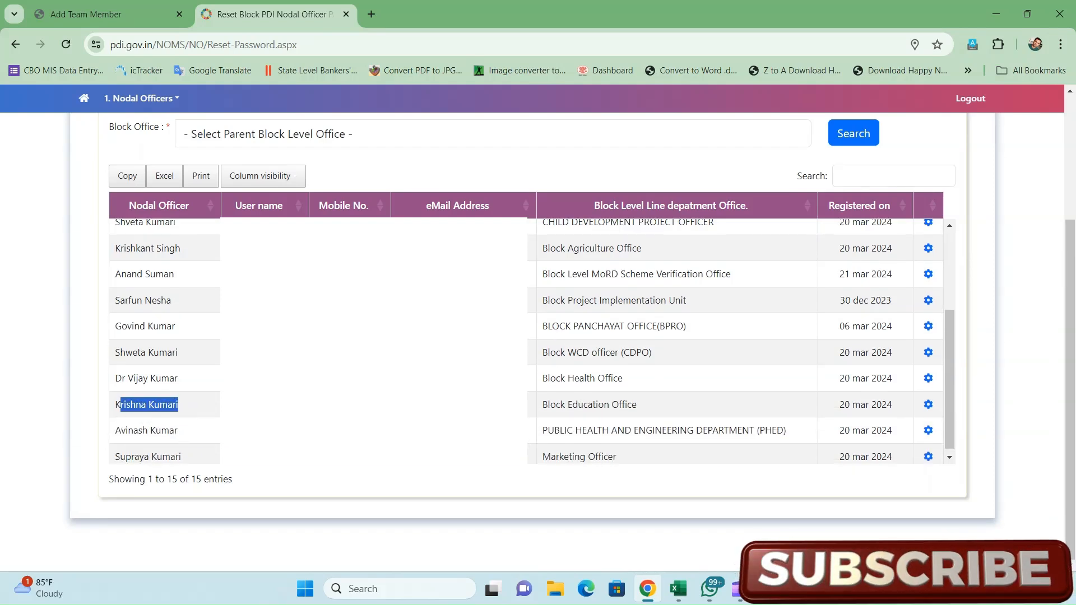
pyautogui.click(246, 408)
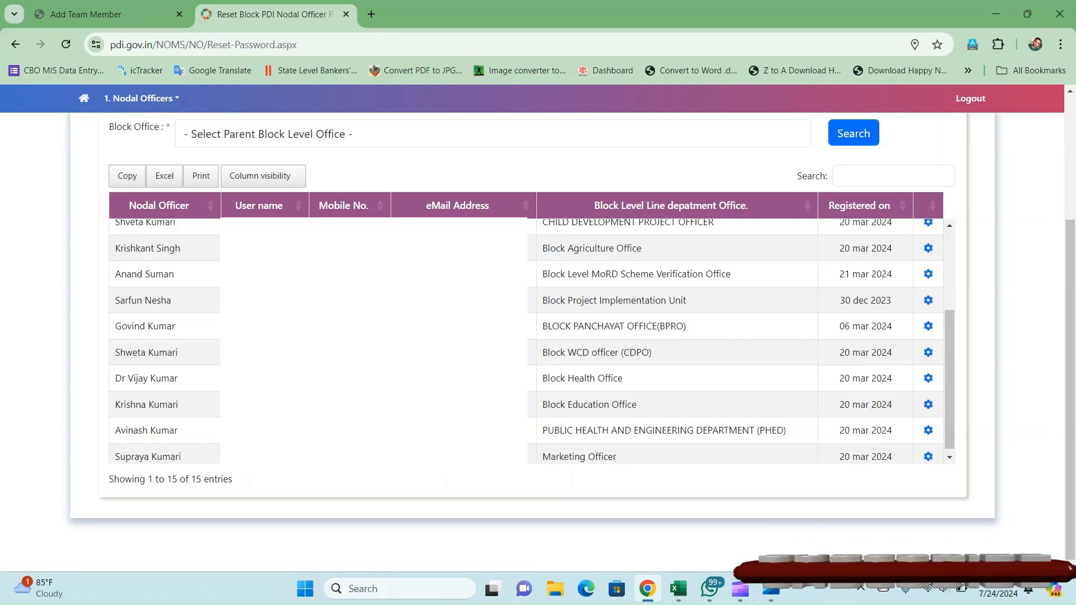
# - Check the education officer's name and mobile number against the nodal list, then save the member
pyautogui.click(106, 14)
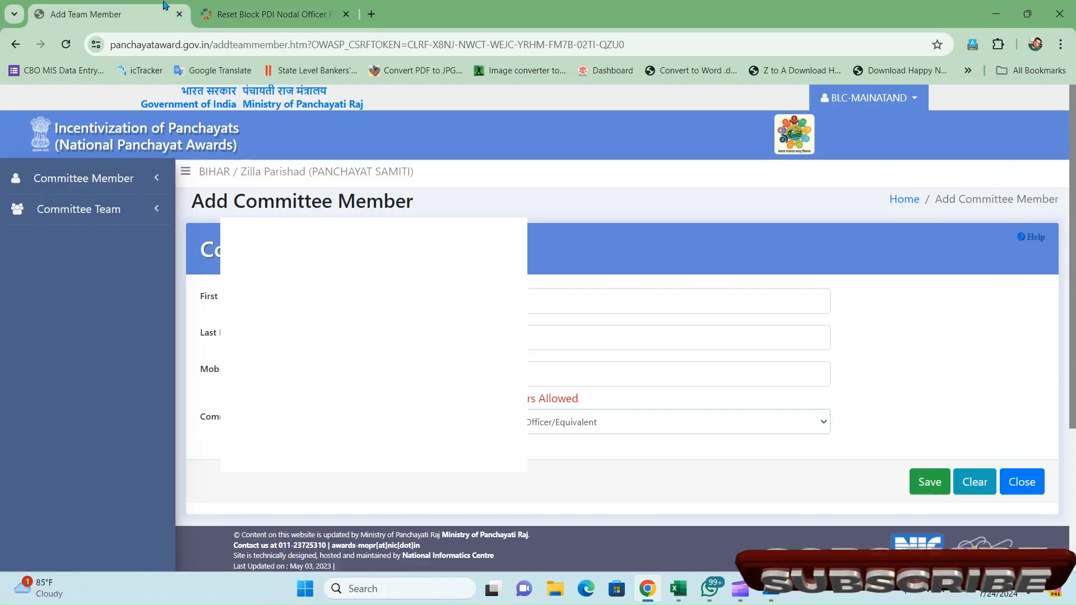
pyautogui.doubleClick(506, 372)
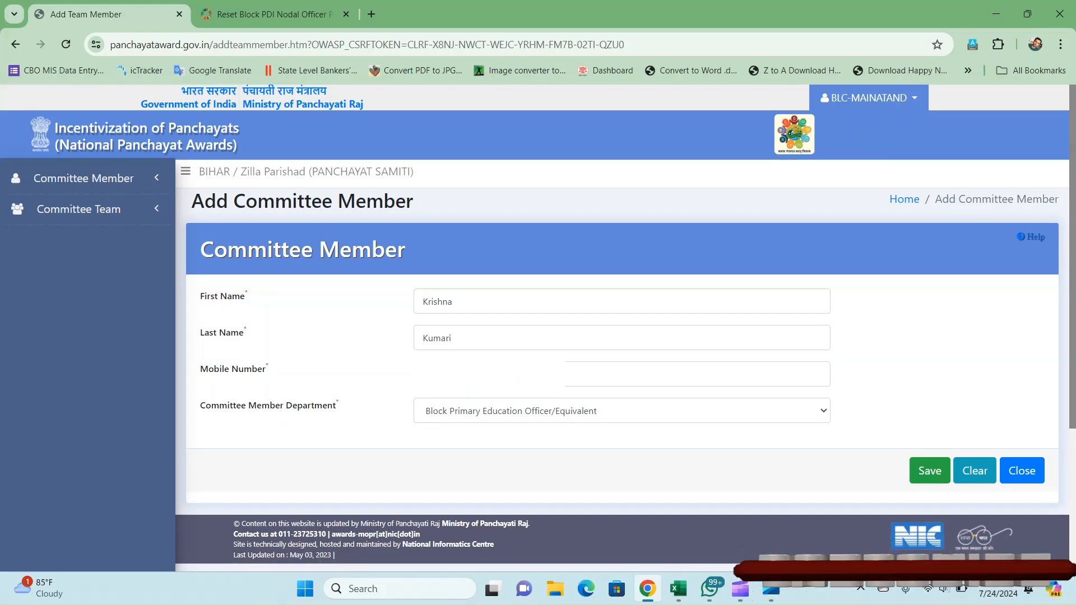
pyautogui.click(762, 443)
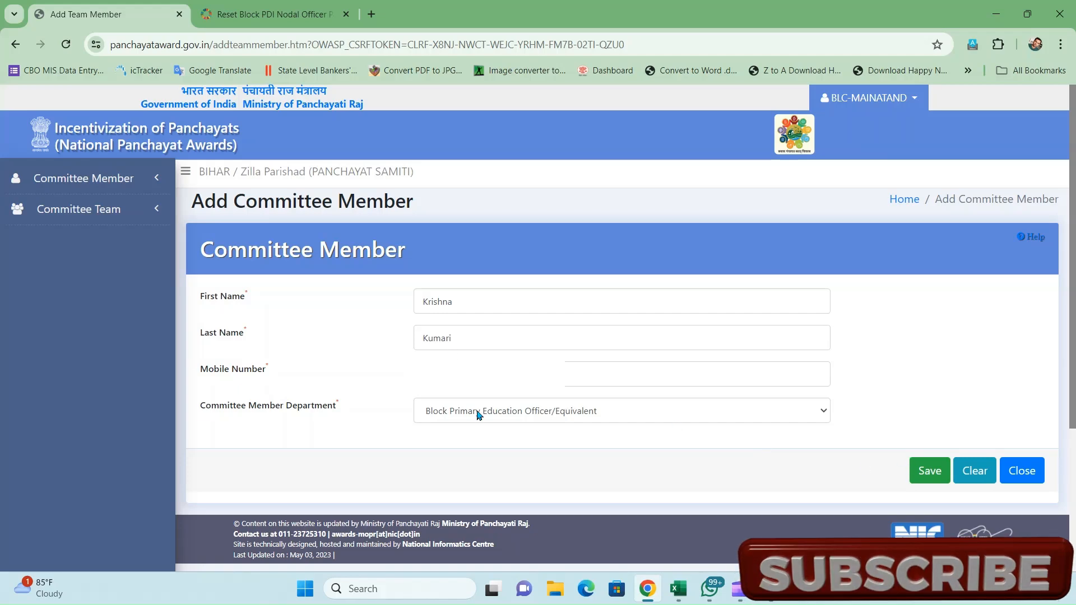
pyautogui.click(297, 10)
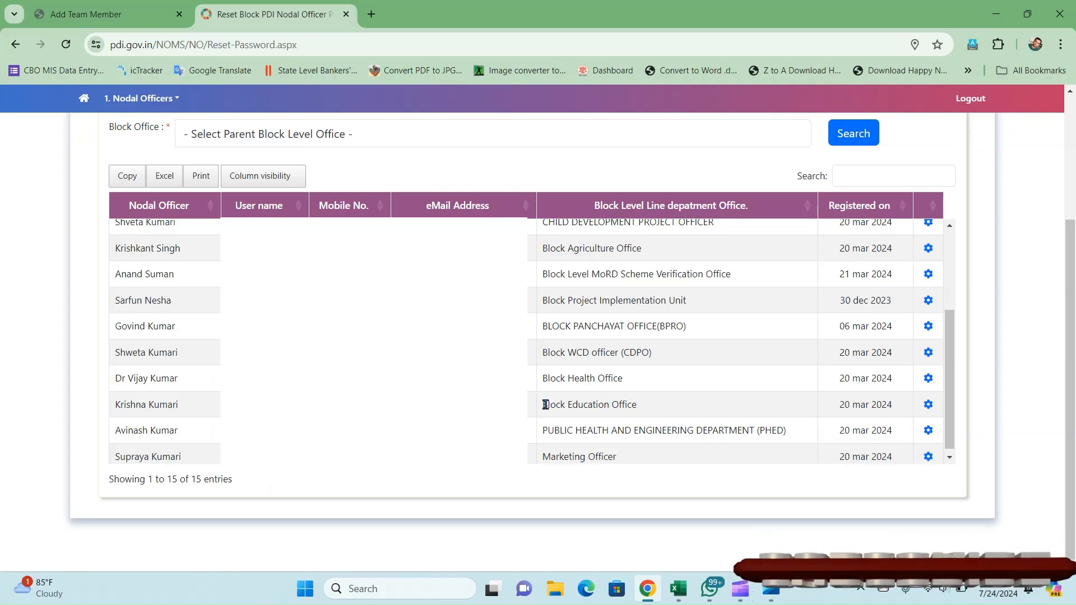
pyautogui.moveTo(545, 404); pyautogui.dragTo(653, 415)
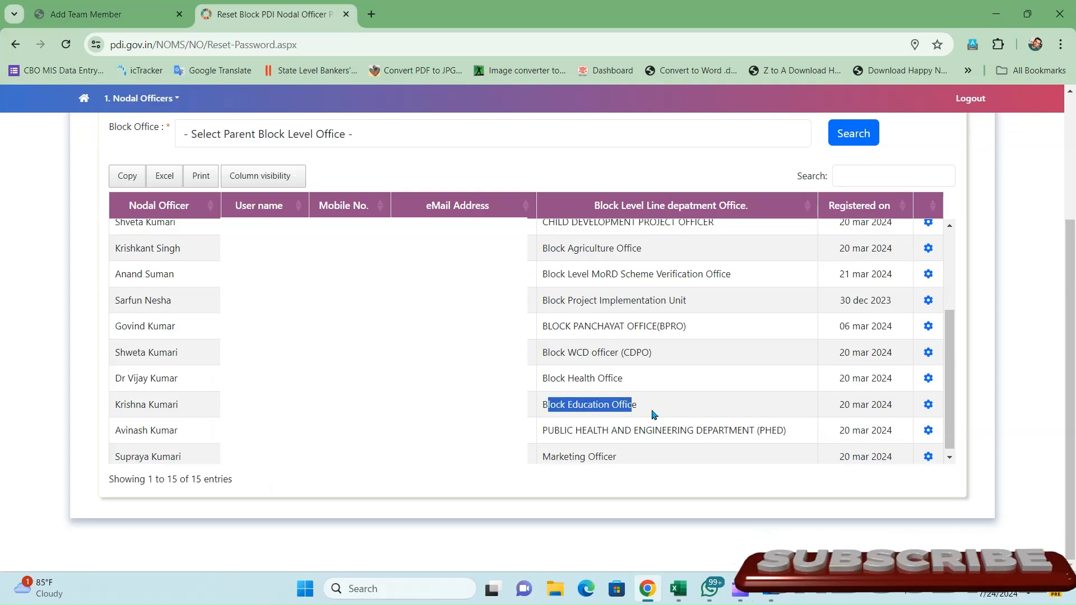
pyautogui.tripleClick(143, 405)
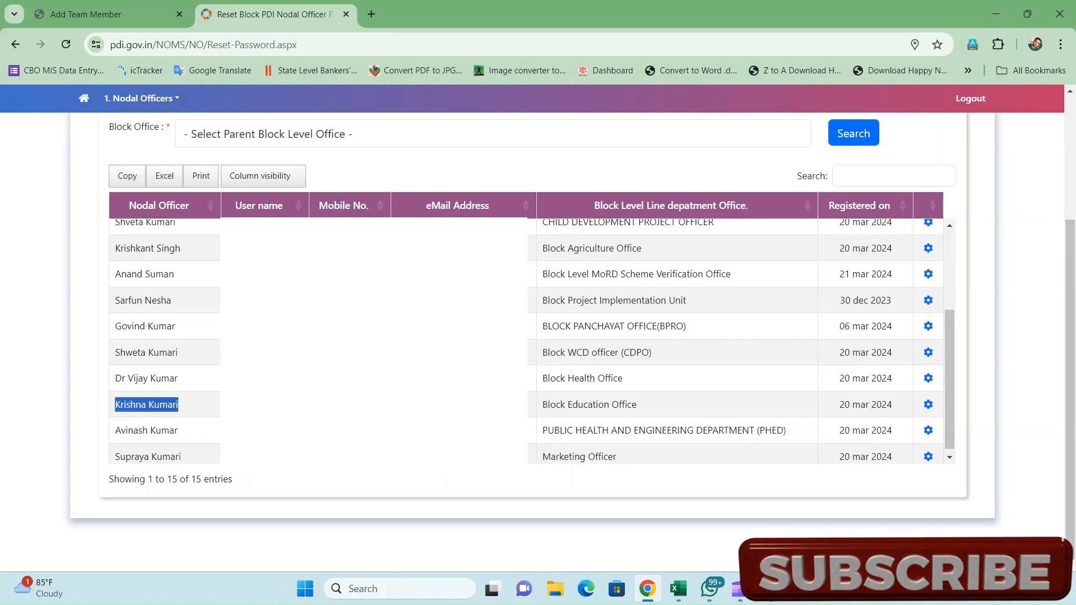
pyautogui.click(263, 406)
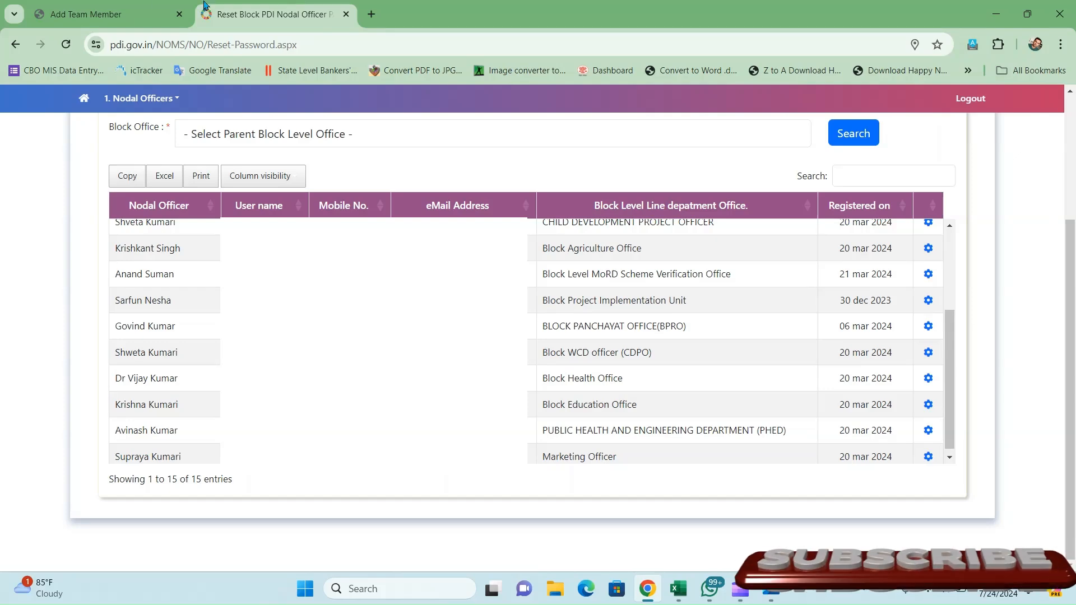
pyautogui.click(146, 3)
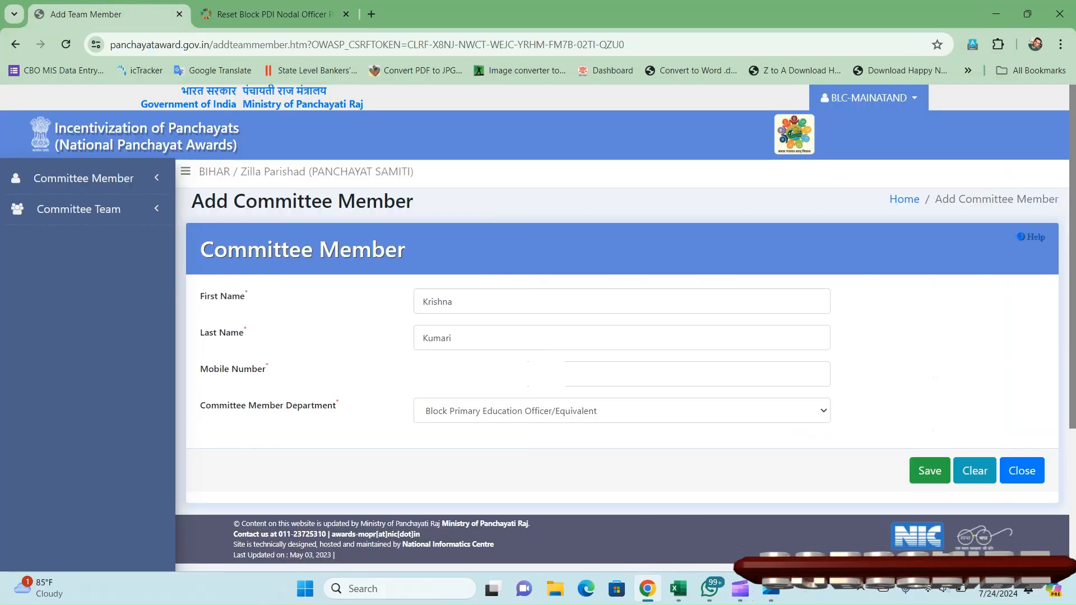
pyautogui.moveTo(196, 368); pyautogui.dragTo(324, 374)
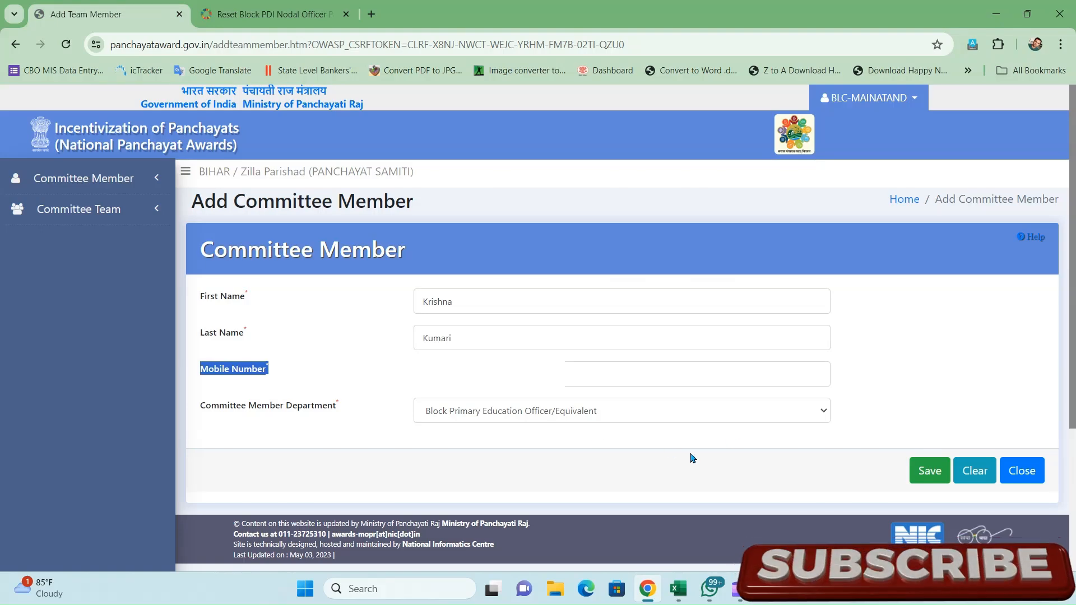
pyautogui.click(936, 473)
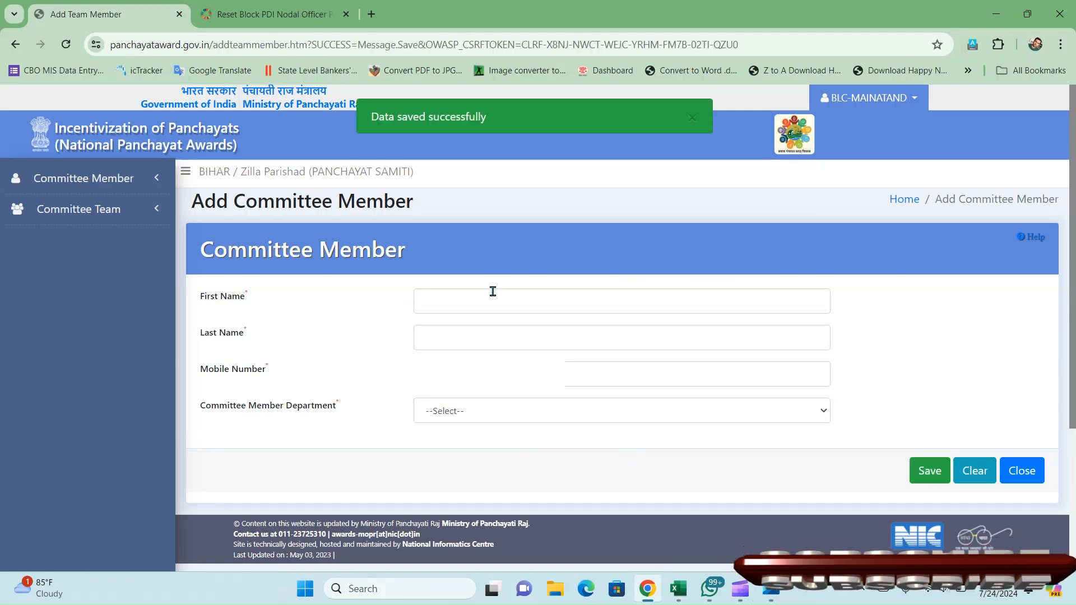
# - Cross-check the nodal officer list and browse the member department options
pyautogui.click(295, 7)
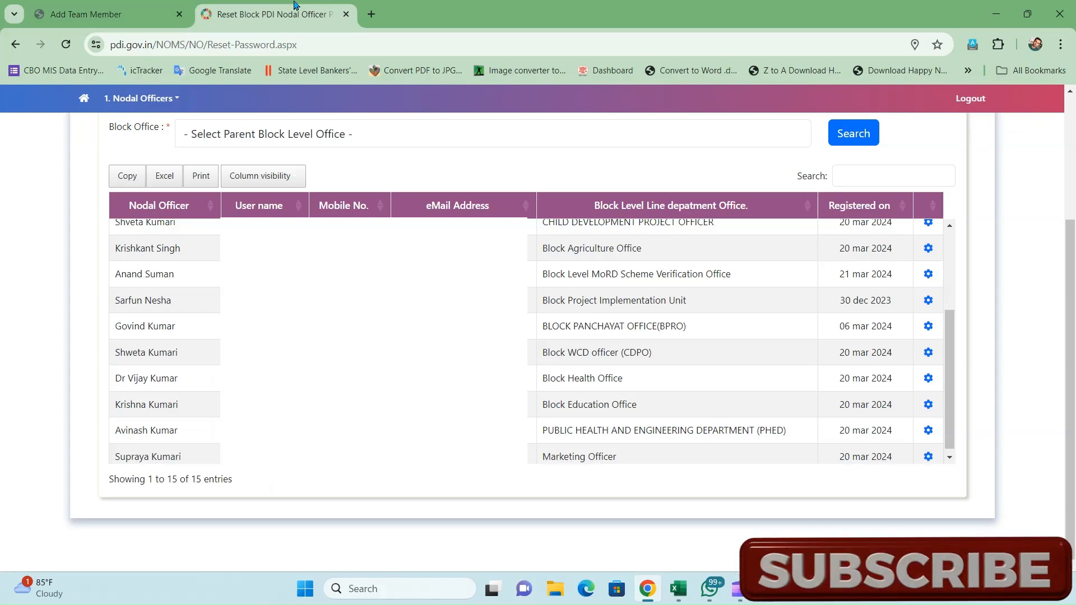
pyautogui.click(112, 14)
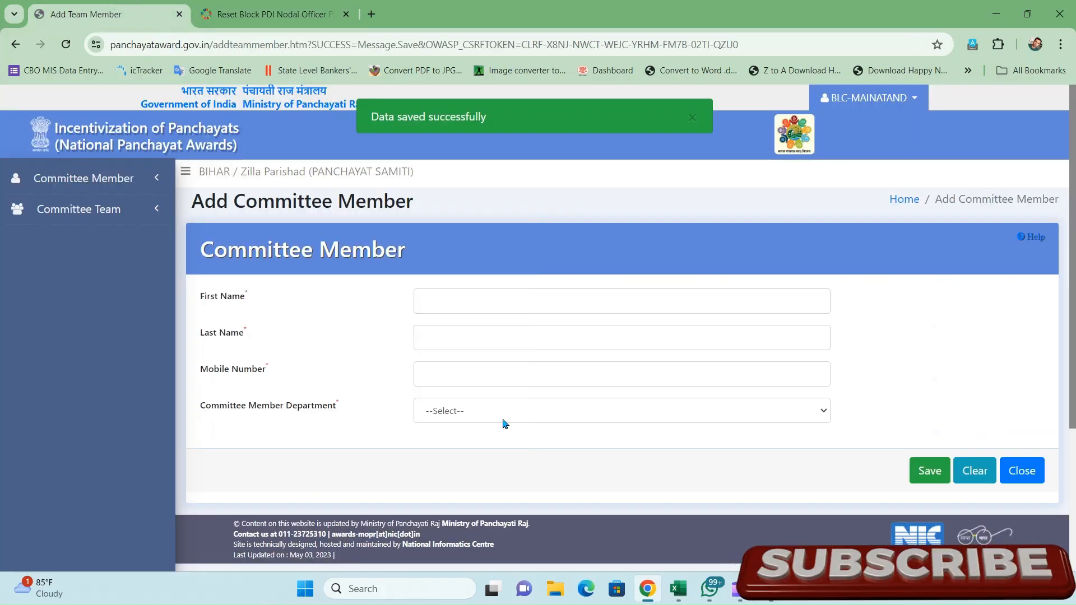
pyautogui.click(504, 424)
pyautogui.press('Down')
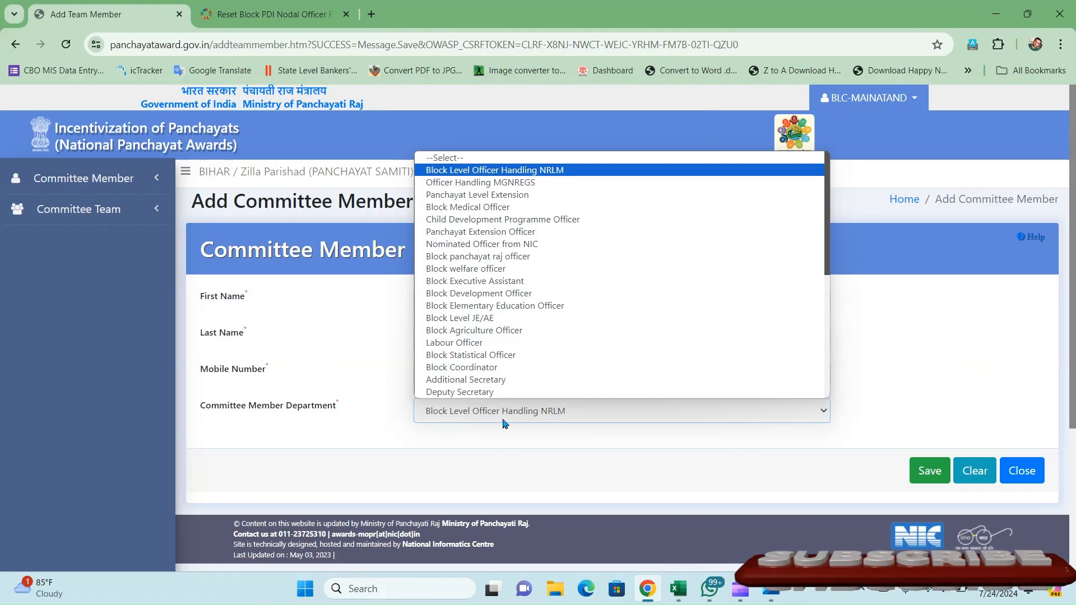
pyautogui.press('Down')
pyautogui.press('Down')
pyautogui.press('Down')
pyautogui.press('Down')
pyautogui.press('Down')
pyautogui.press('Down')
pyautogui.press('Down')
pyautogui.press('Down')
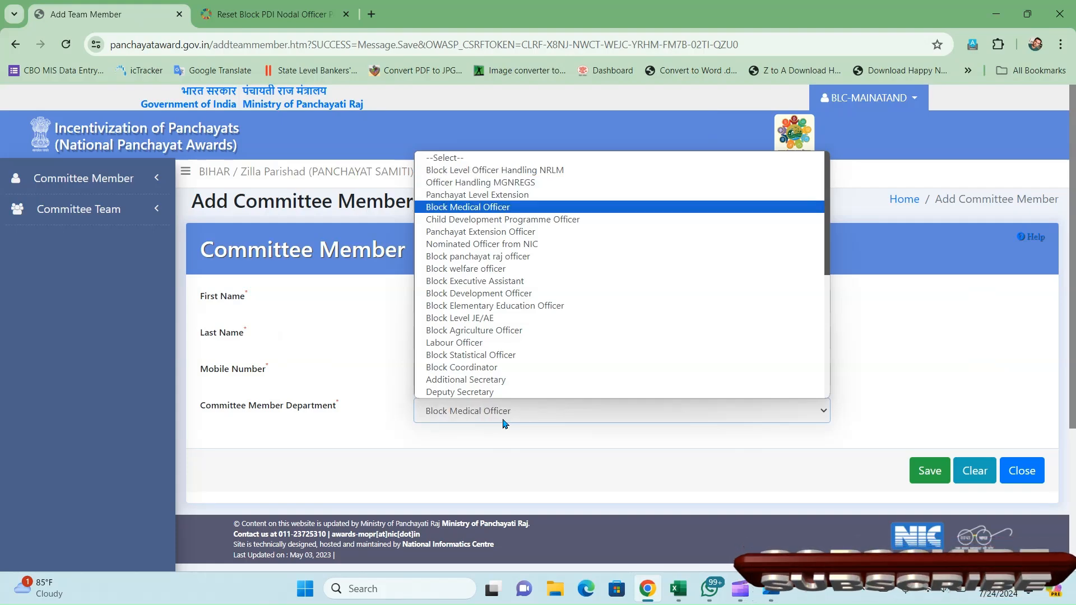
pyautogui.press('Up')
pyautogui.press('Up')
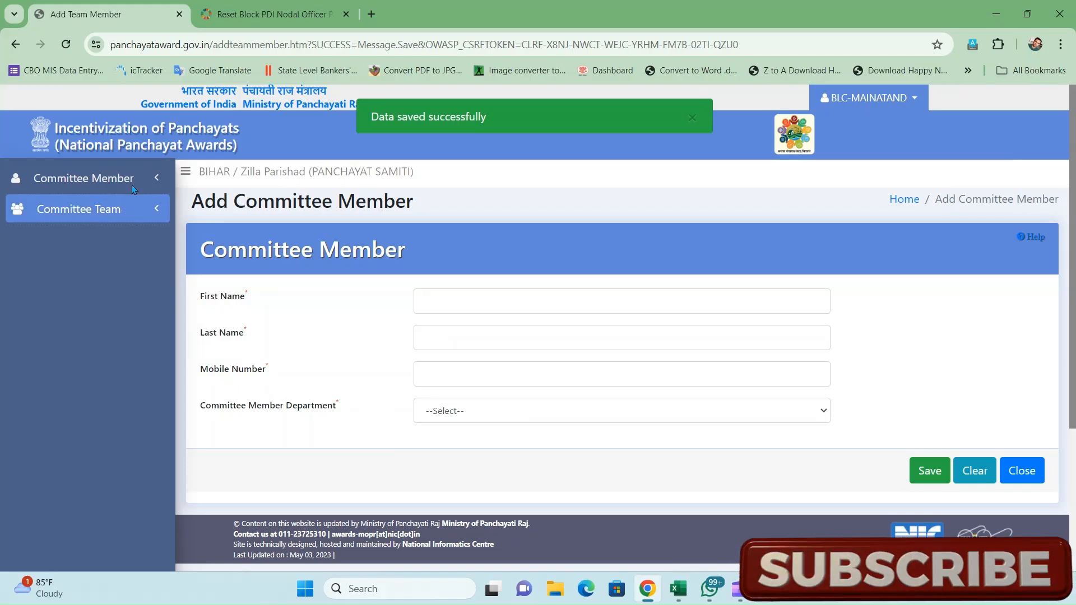
# - Fetch the six saved committee members on the Manage Committee Member page
pyautogui.click(133, 186)
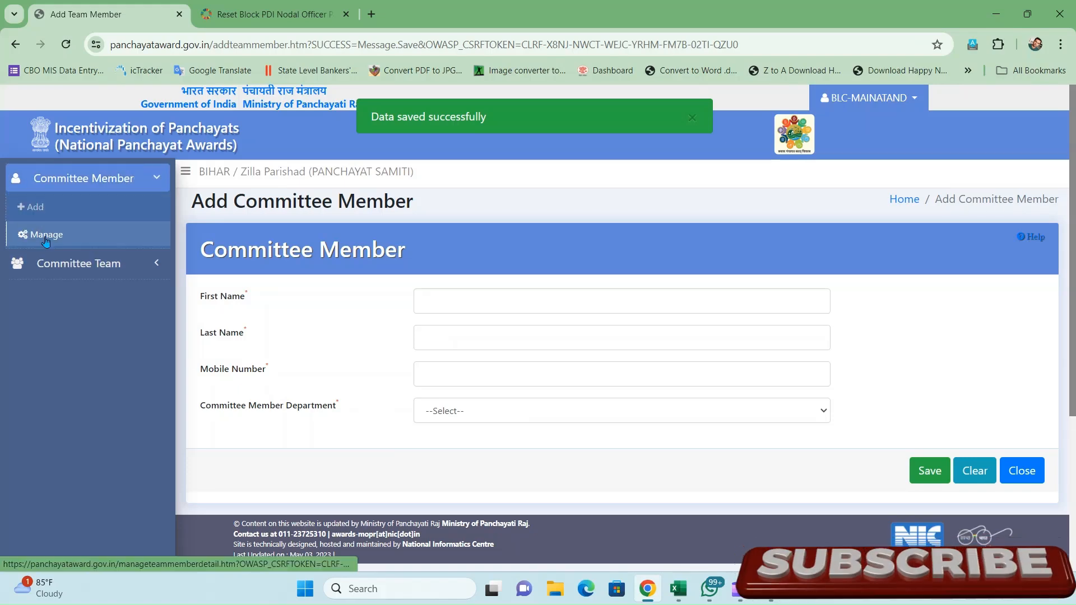
pyautogui.click(46, 239)
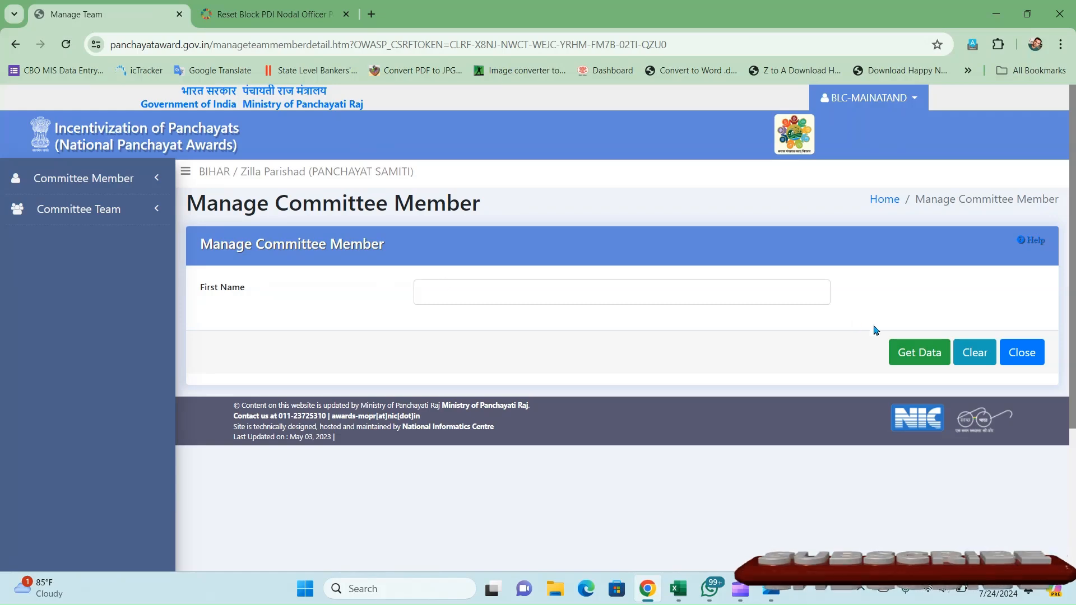
pyautogui.click(921, 352)
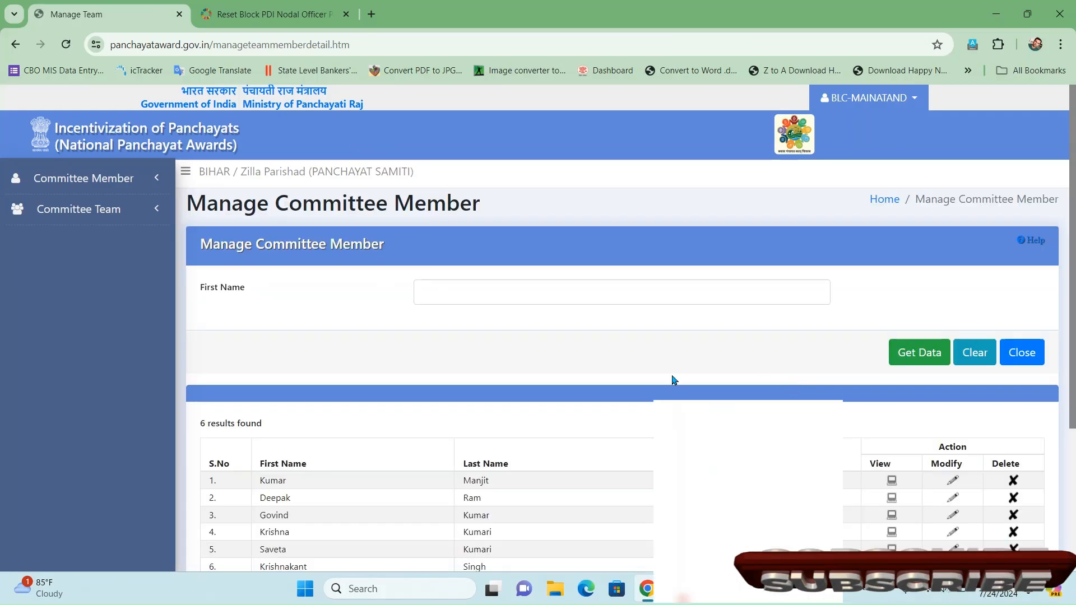
pyautogui.scroll(-1, 675, 380)
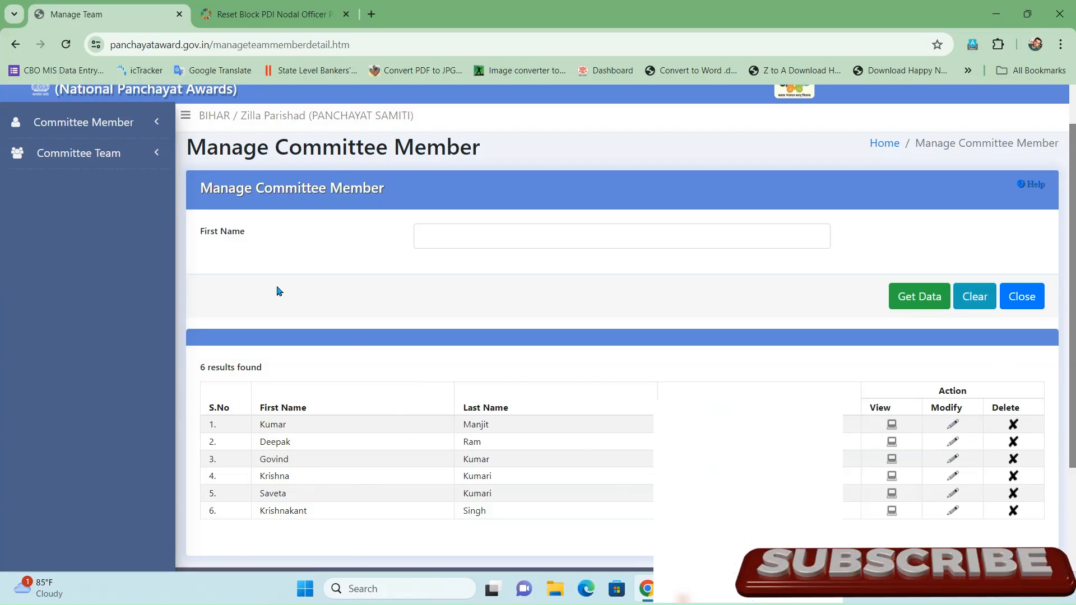
pyautogui.click(101, 154)
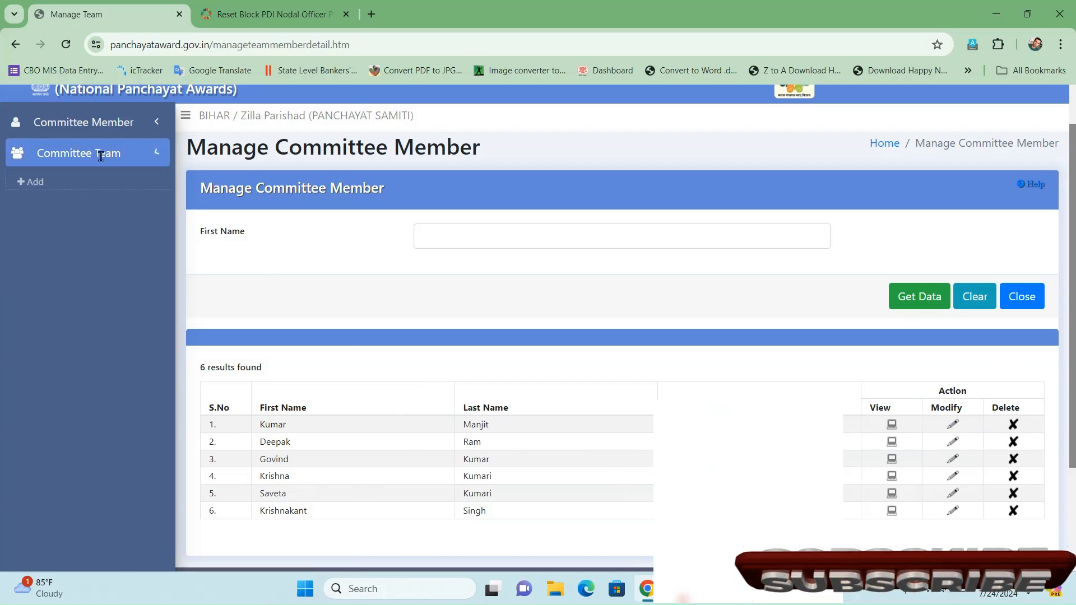
# - Start a new committee team and tick all nine themes, from Poverty free to Women-friendly Panchayat
pyautogui.click(57, 190)
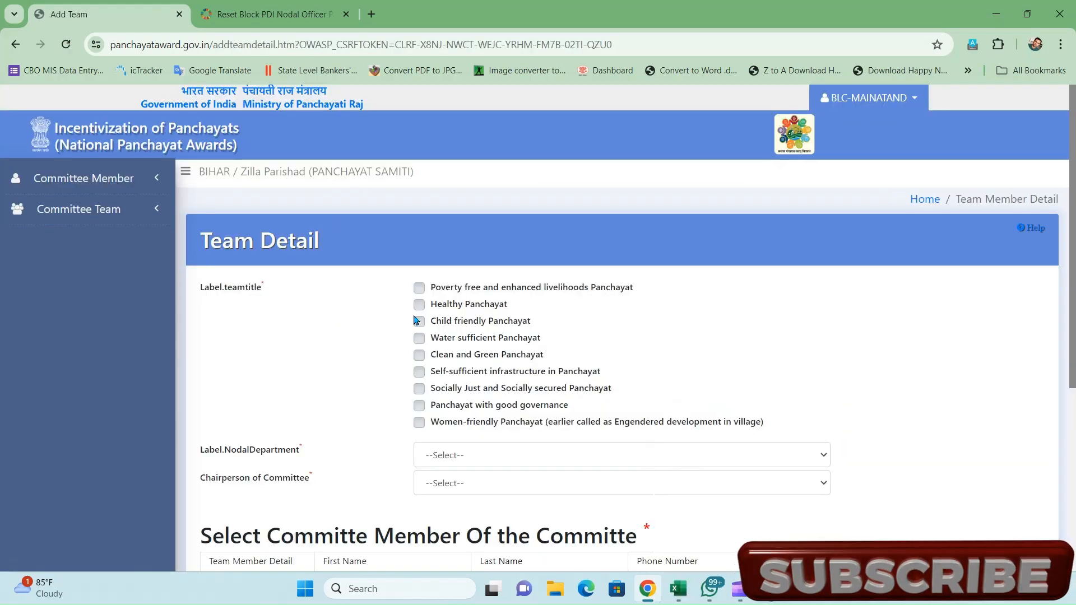
pyautogui.click(420, 289)
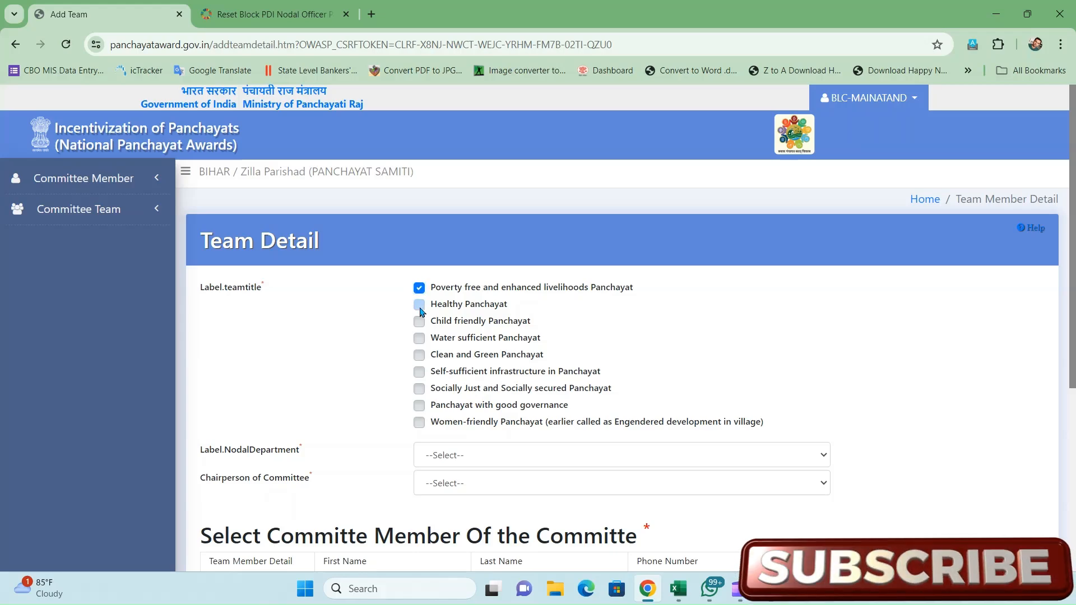
pyautogui.click(419, 304)
pyautogui.click(420, 324)
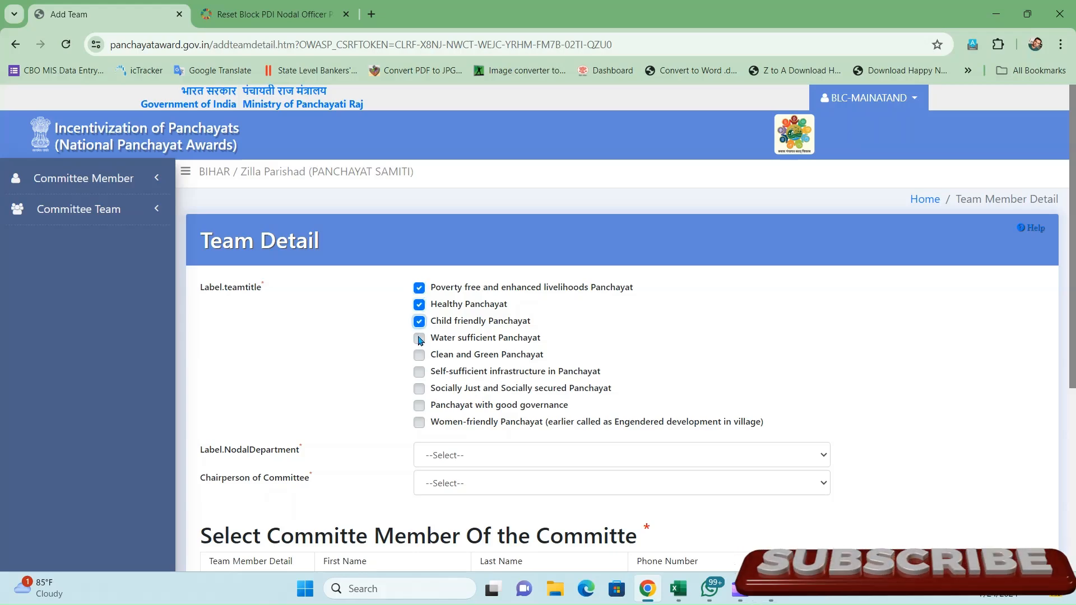
pyautogui.click(419, 339)
pyautogui.click(419, 355)
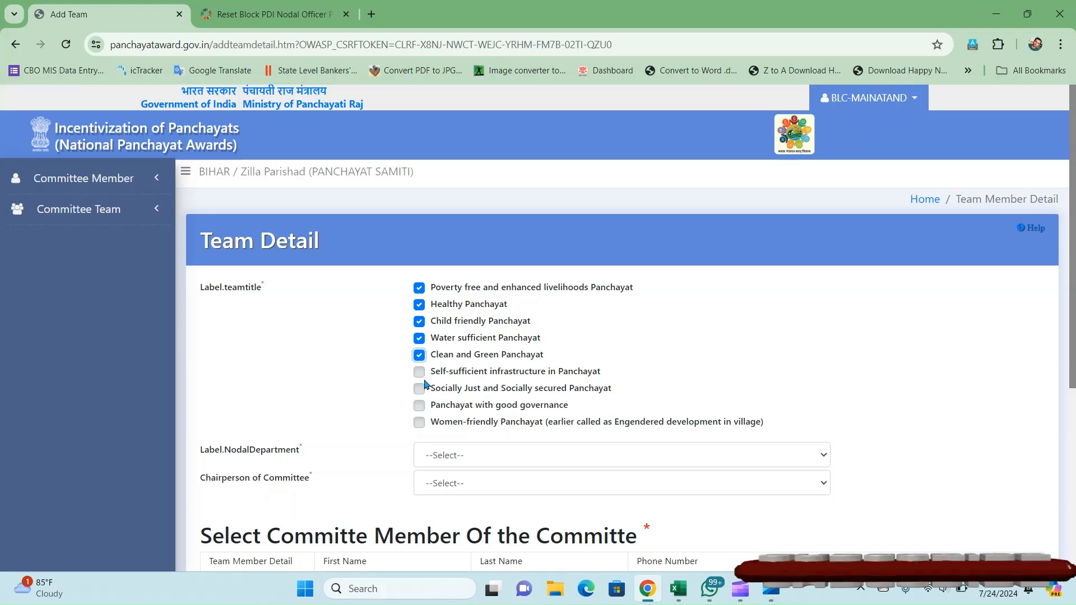
pyautogui.click(419, 373)
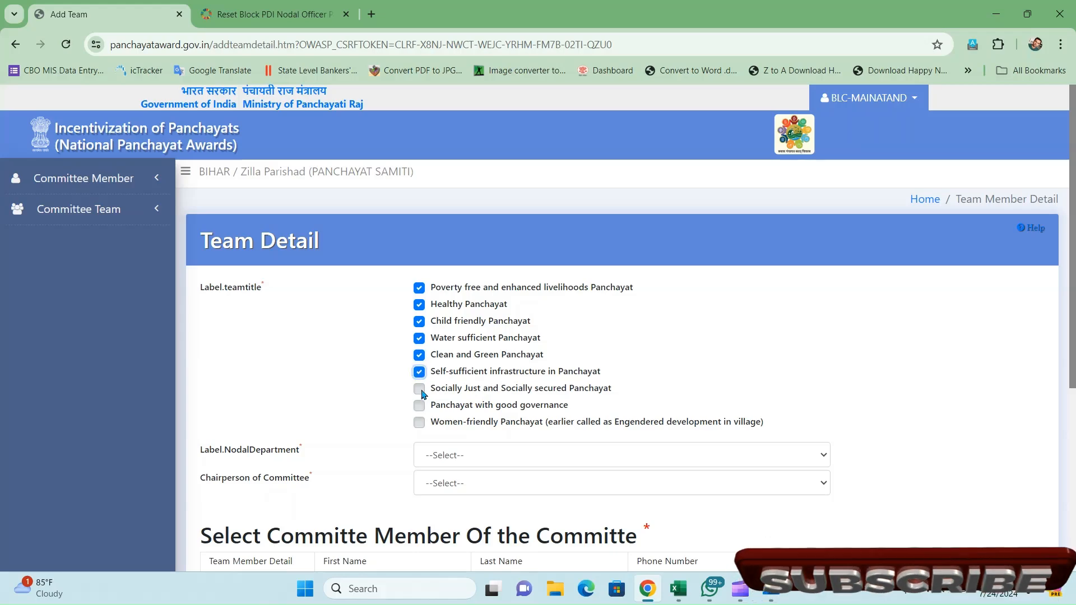
pyautogui.click(420, 390)
pyautogui.click(419, 407)
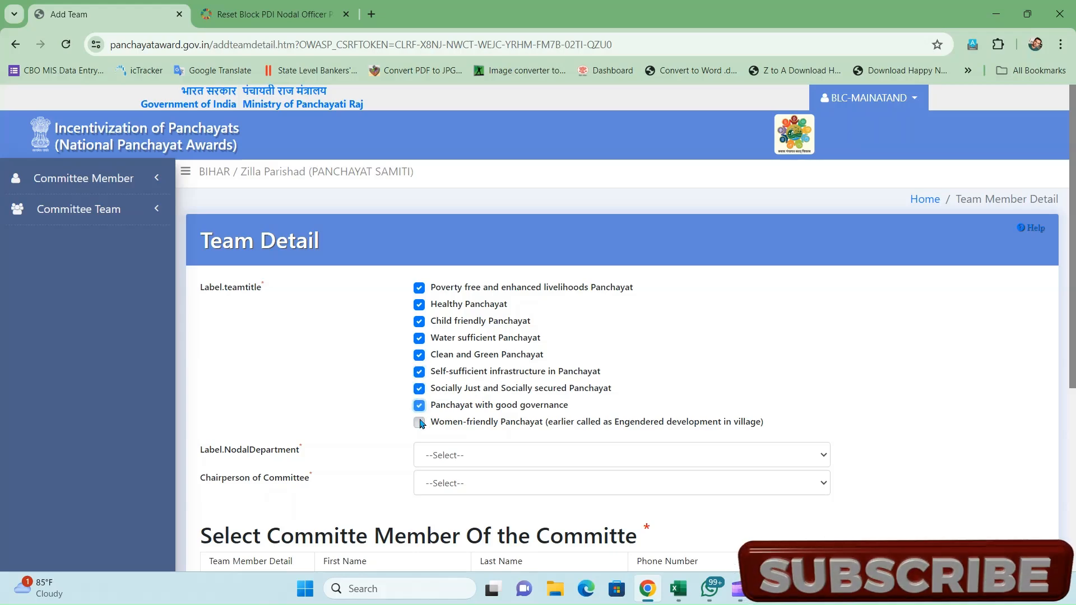
pyautogui.click(420, 423)
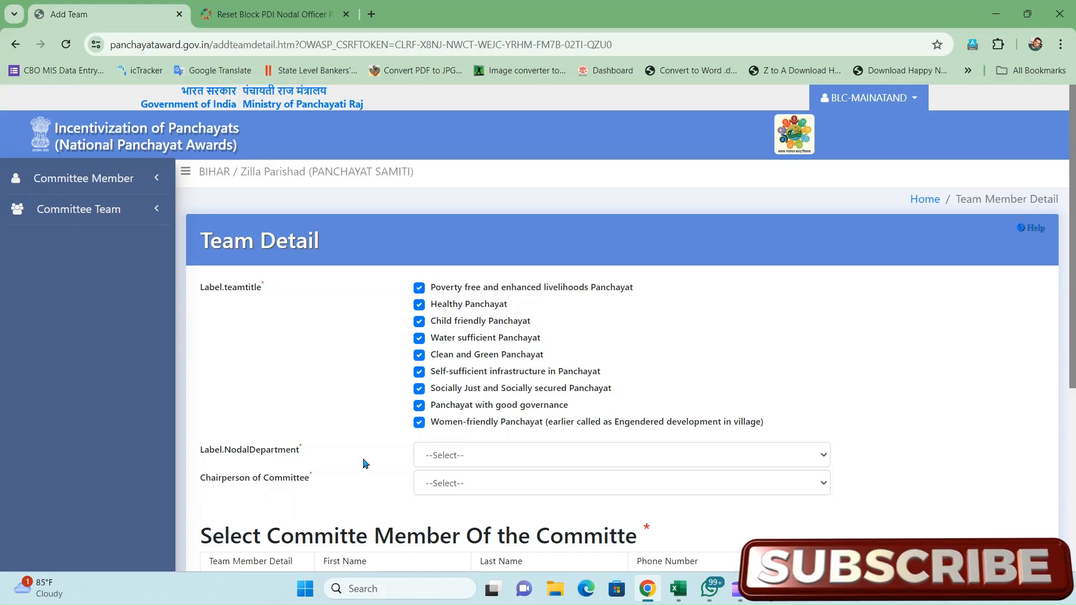
pyautogui.scroll(-2, 363, 463)
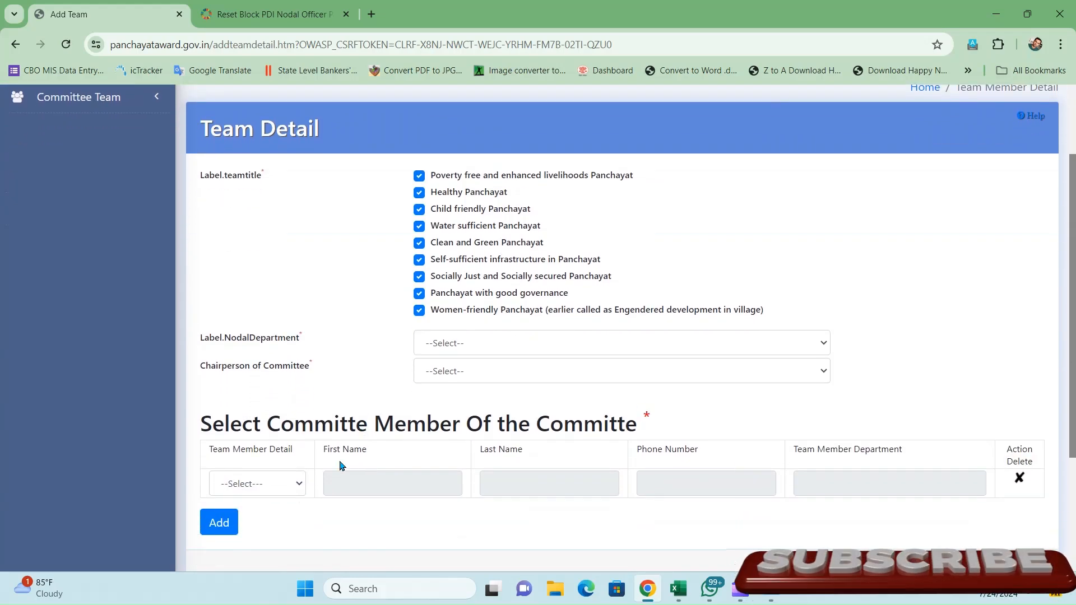
# - Appoint a member as the committee team's chairperson
pyautogui.click(491, 340)
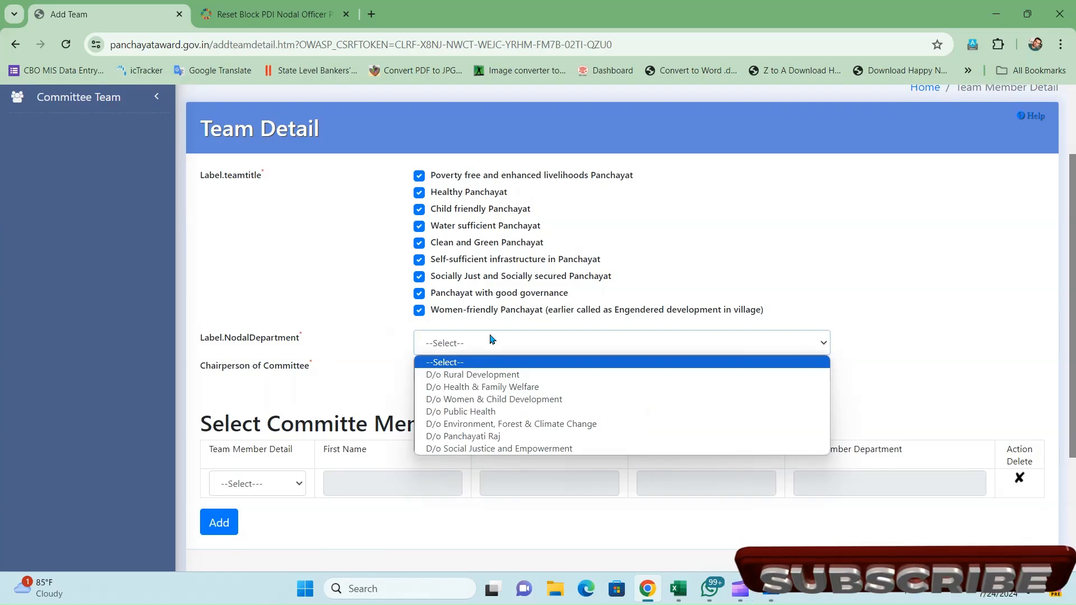
pyautogui.click(387, 370)
pyautogui.click(470, 378)
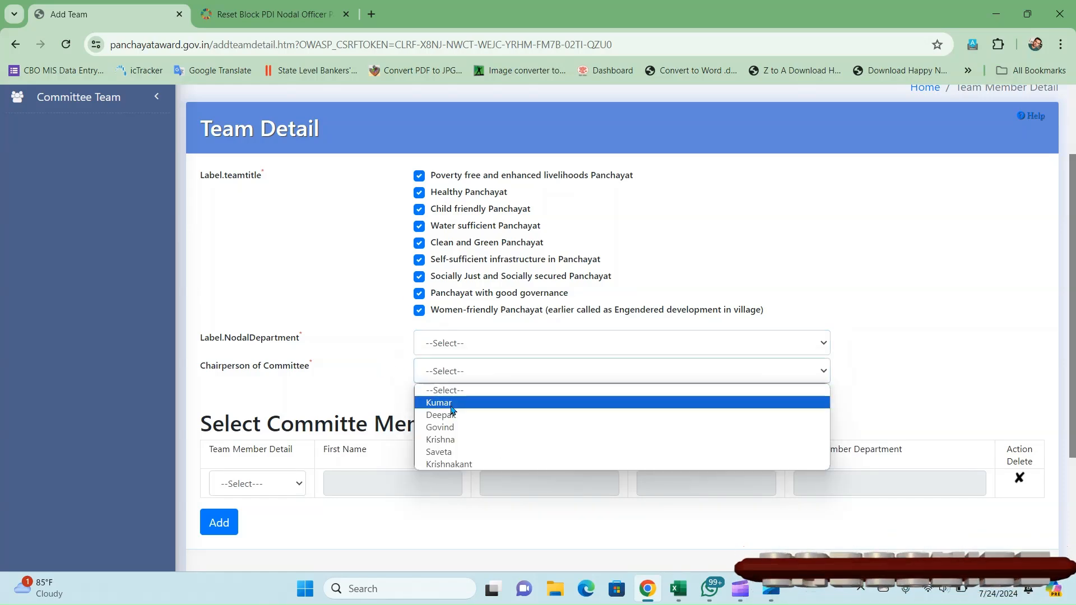
pyautogui.click(360, 408)
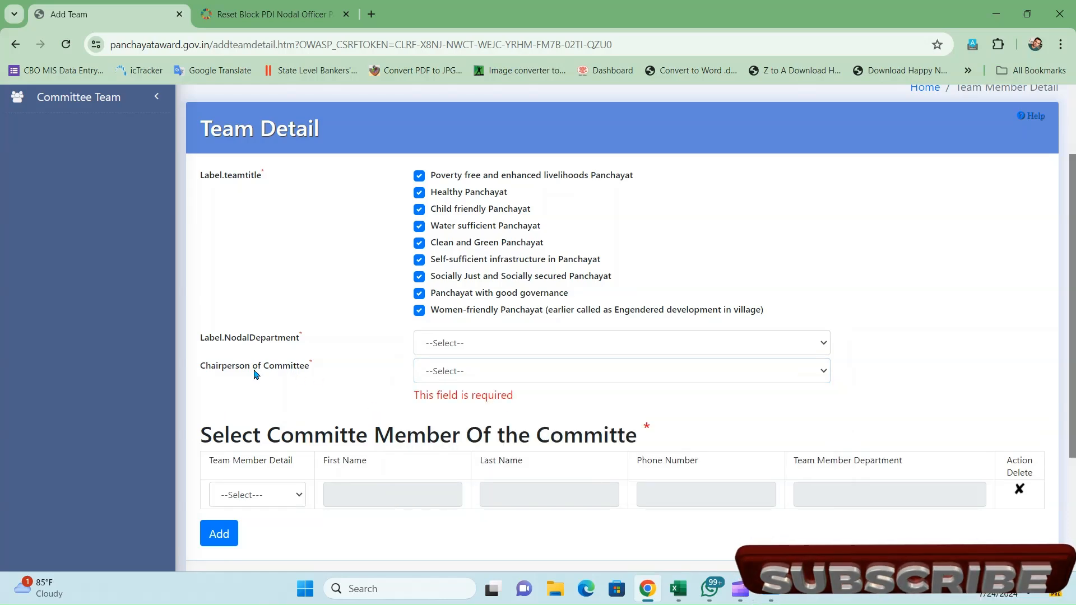
pyautogui.click(471, 371)
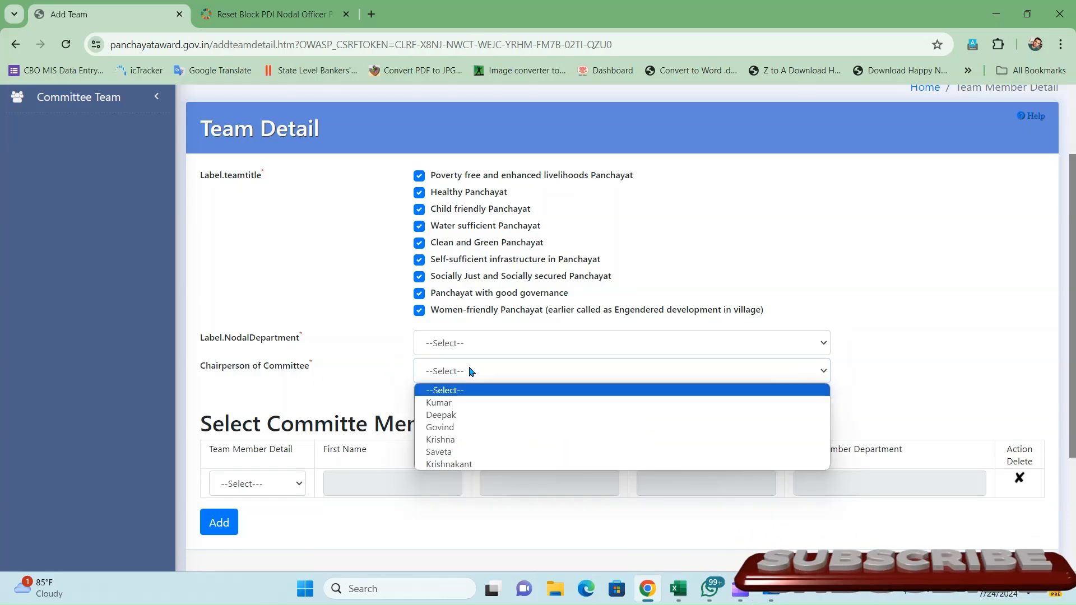
pyautogui.click(448, 416)
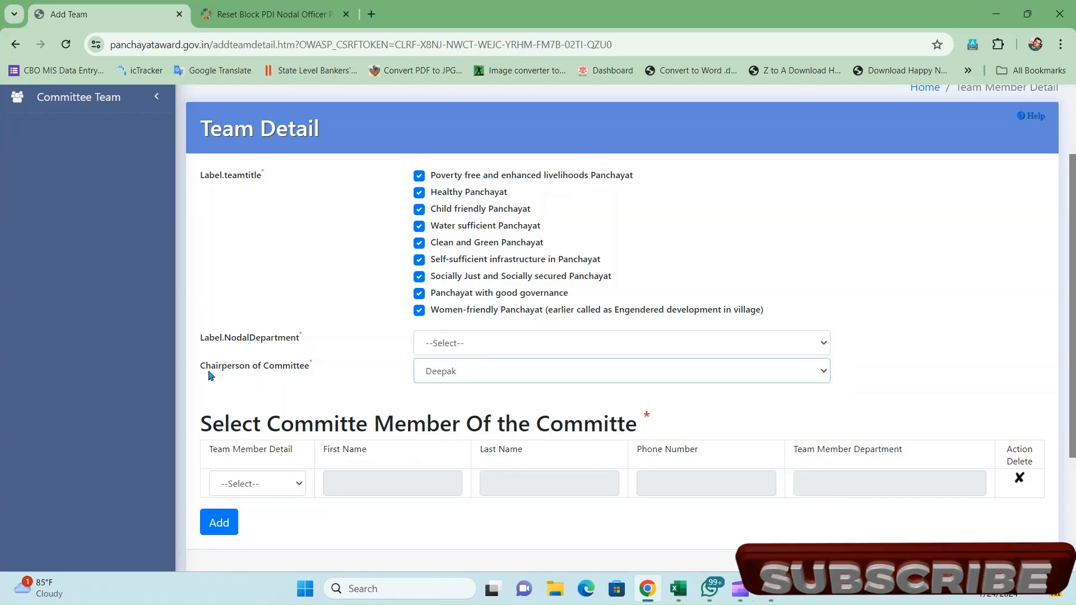
# - Add the first team member, then set the nodal department to D/o Rural Development
pyautogui.click(270, 482)
pyautogui.click(253, 517)
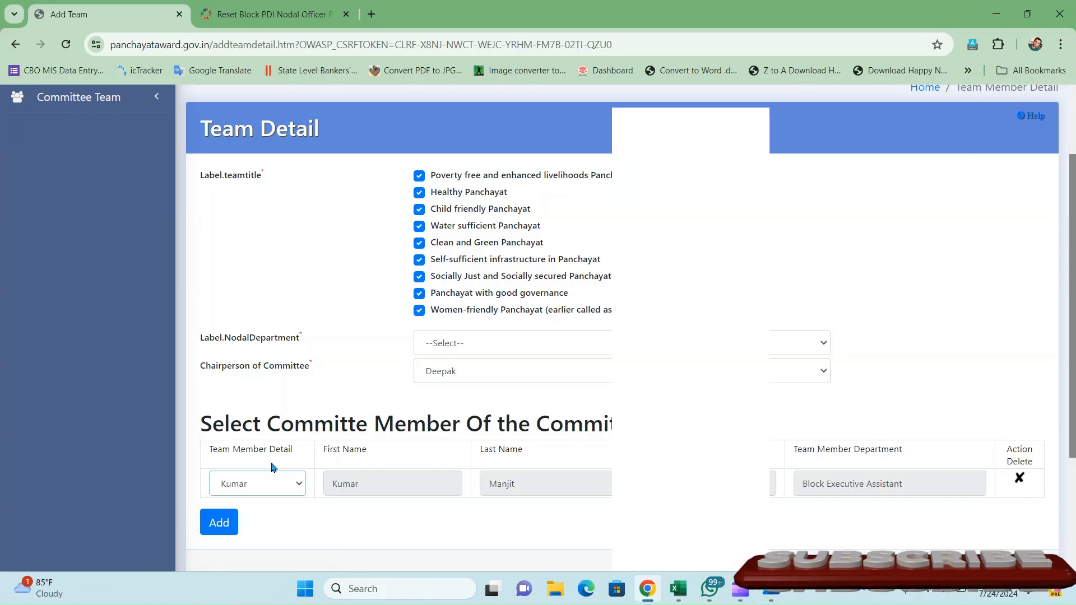
pyautogui.click(223, 520)
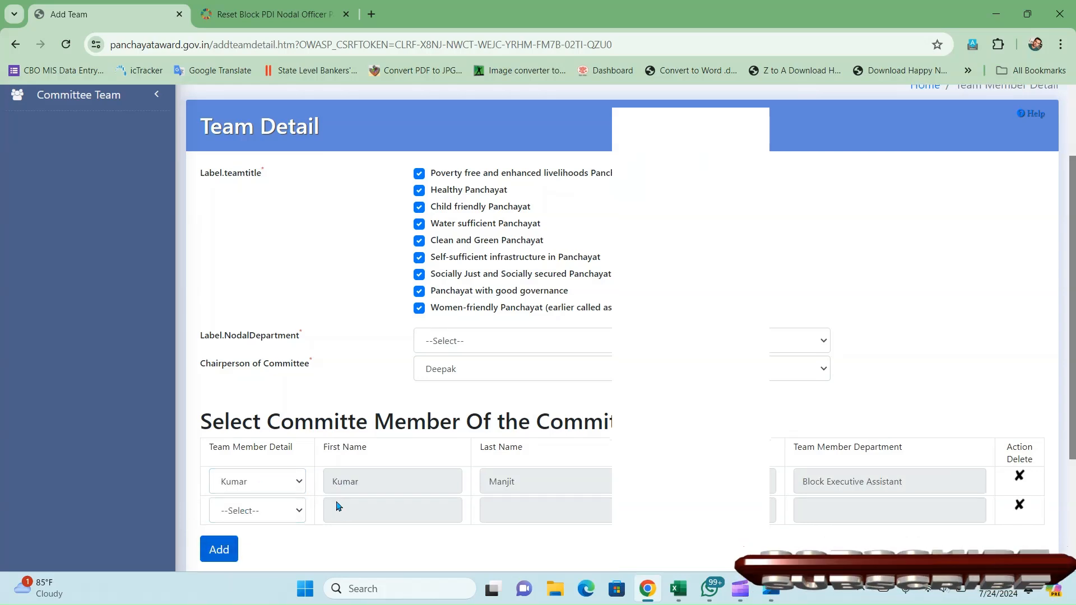
pyautogui.scroll(-1, 336, 506)
pyautogui.click(272, 455)
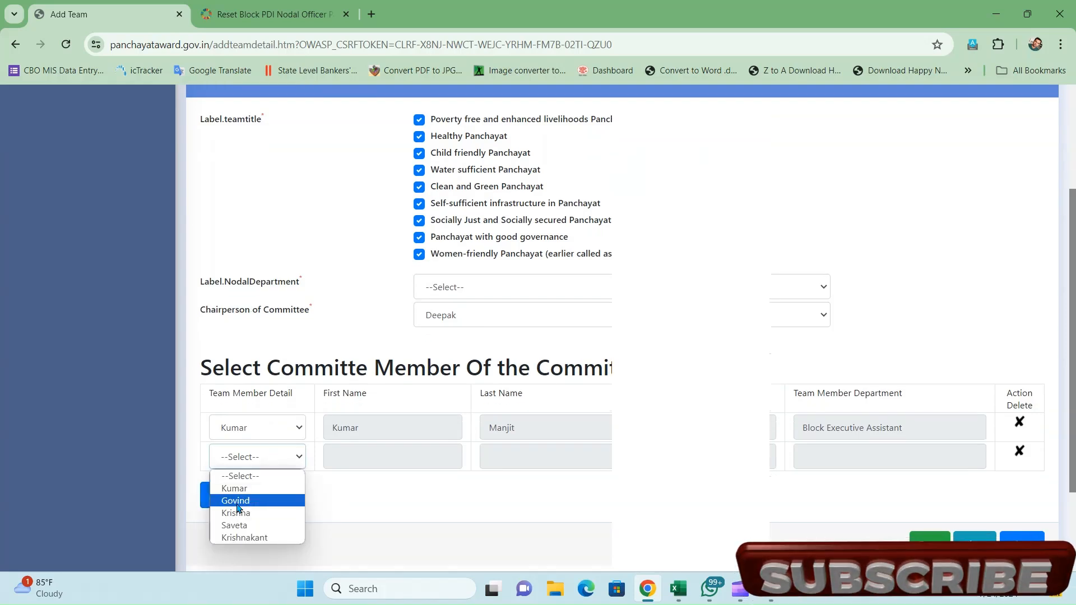
pyautogui.click(452, 294)
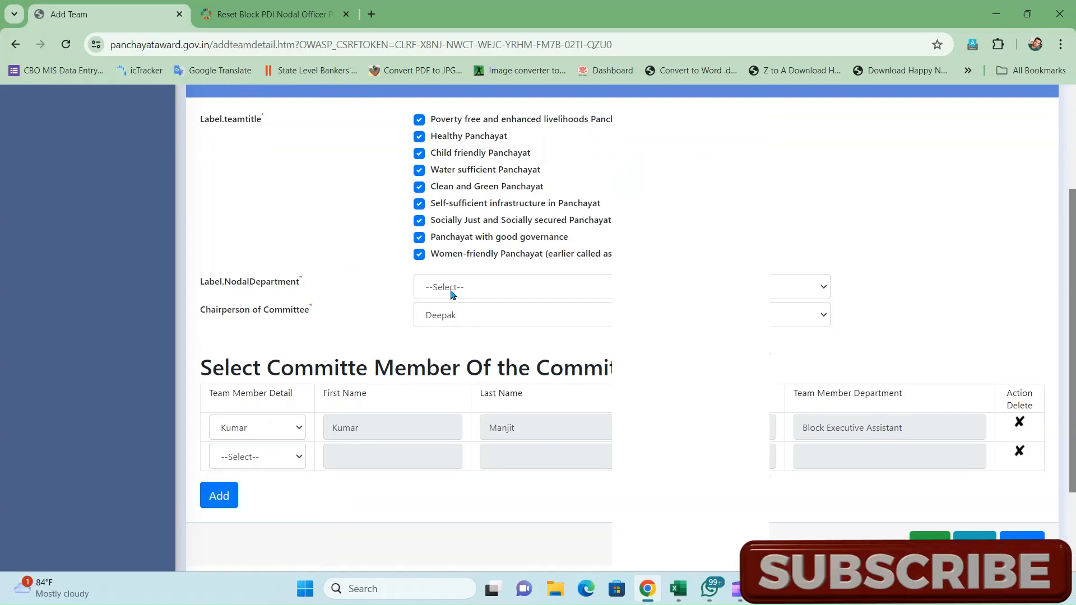
pyautogui.click(452, 294)
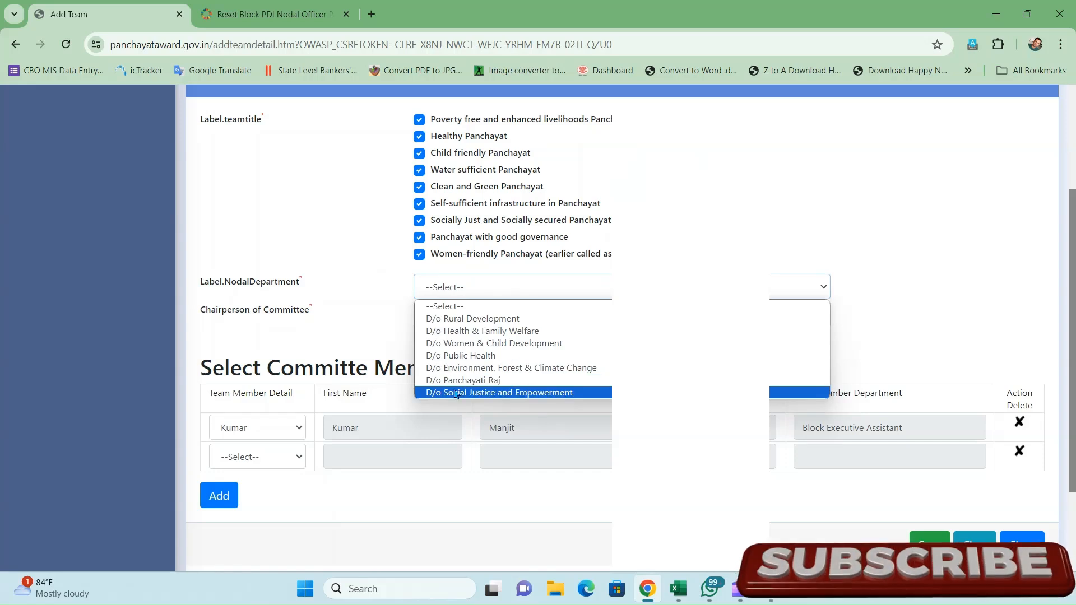
pyautogui.click(480, 318)
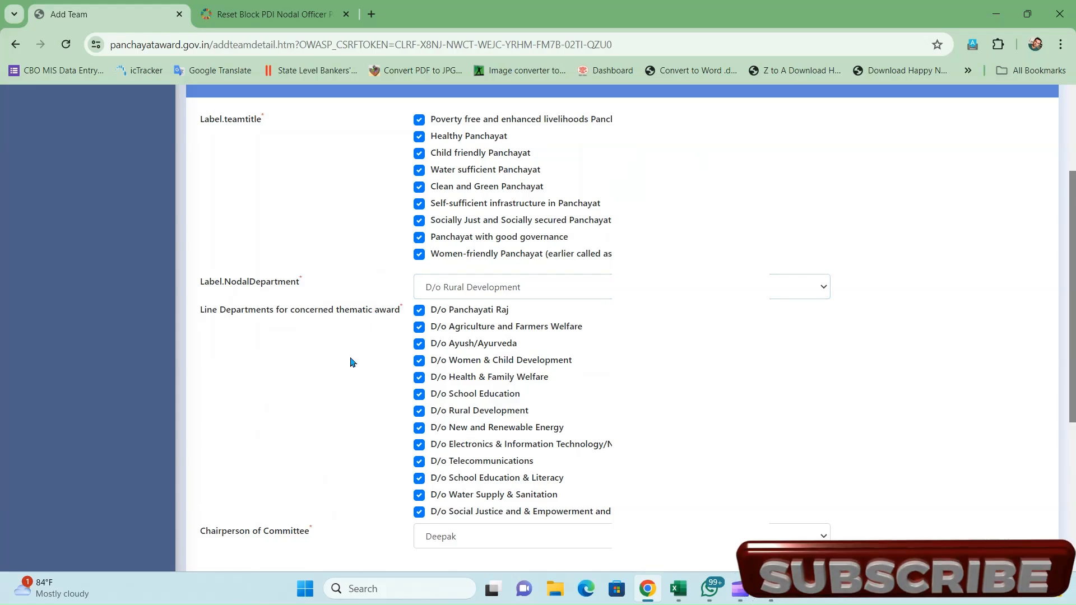
# - Add Govind, Krishna and Saveta as the second, third and fourth team members
pyautogui.scroll(-5, 350, 362)
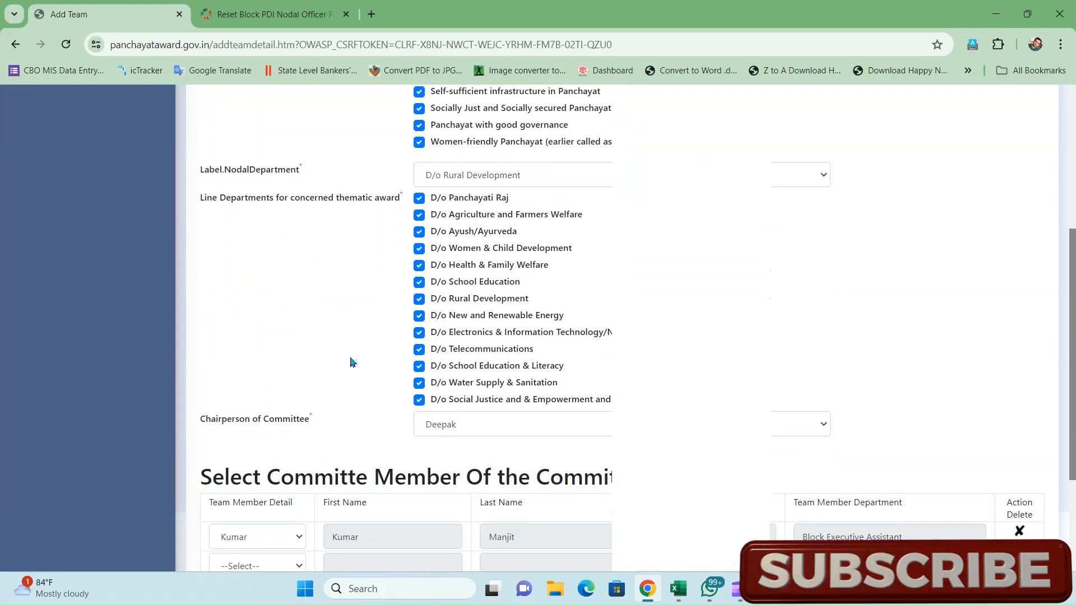
pyautogui.scroll(-1, 349, 357)
pyautogui.click(259, 397)
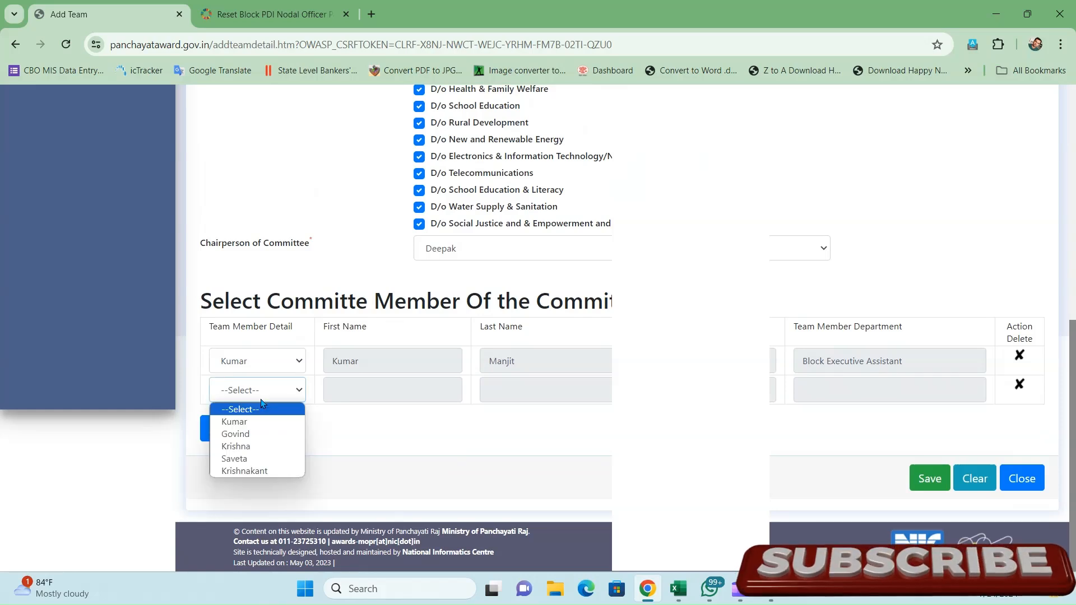
pyautogui.click(246, 435)
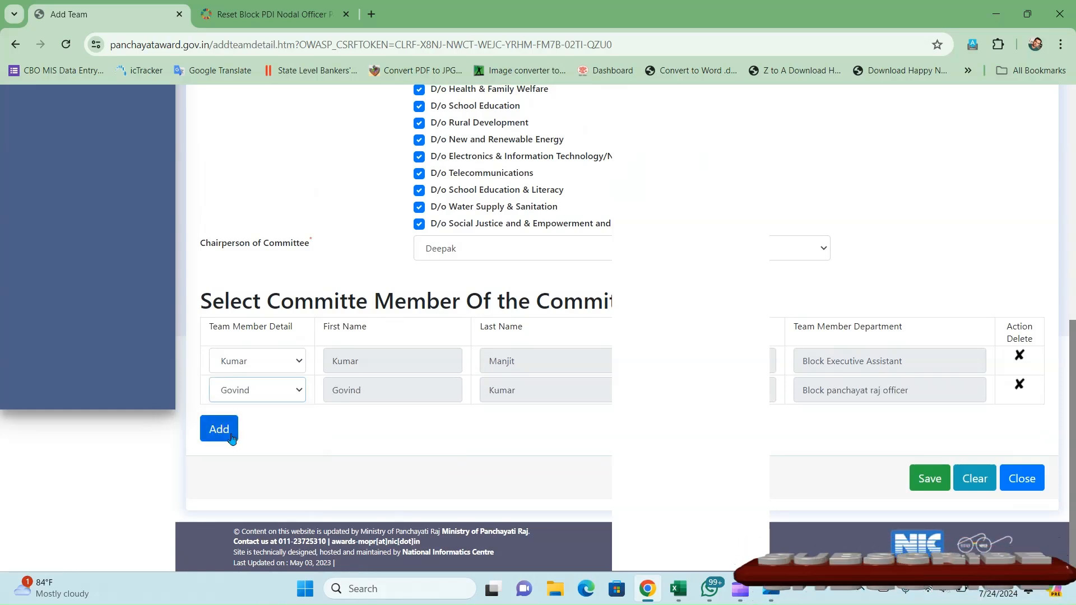
pyautogui.click(219, 429)
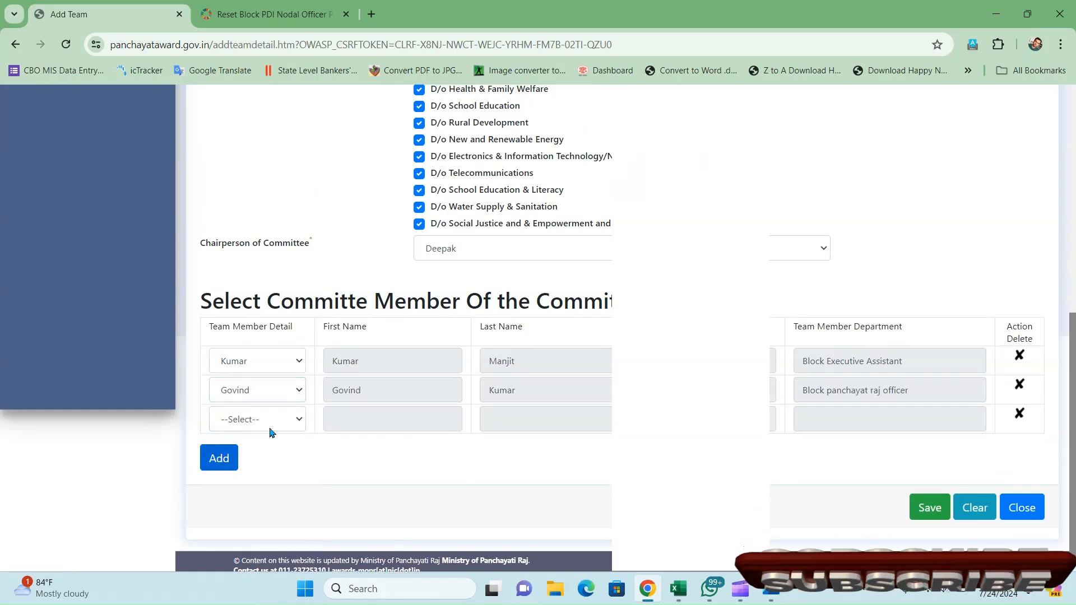
pyautogui.click(270, 429)
pyautogui.click(243, 476)
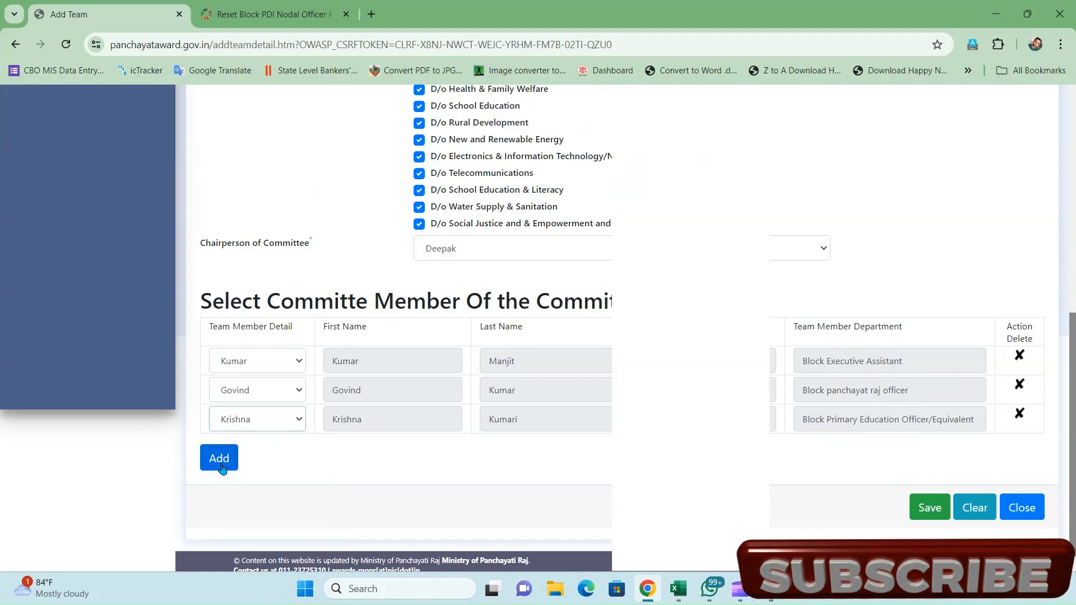
pyautogui.click(219, 458)
pyautogui.click(271, 450)
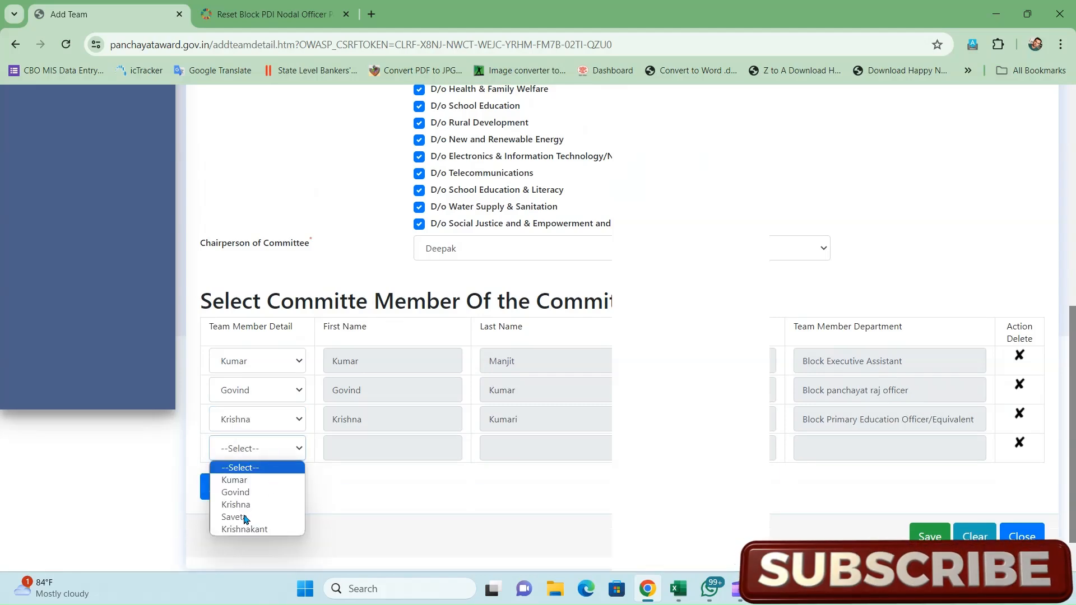
pyautogui.click(244, 516)
# - Add Krishnakant as the fifth member and delete the extra empty member row
pyautogui.click(218, 485)
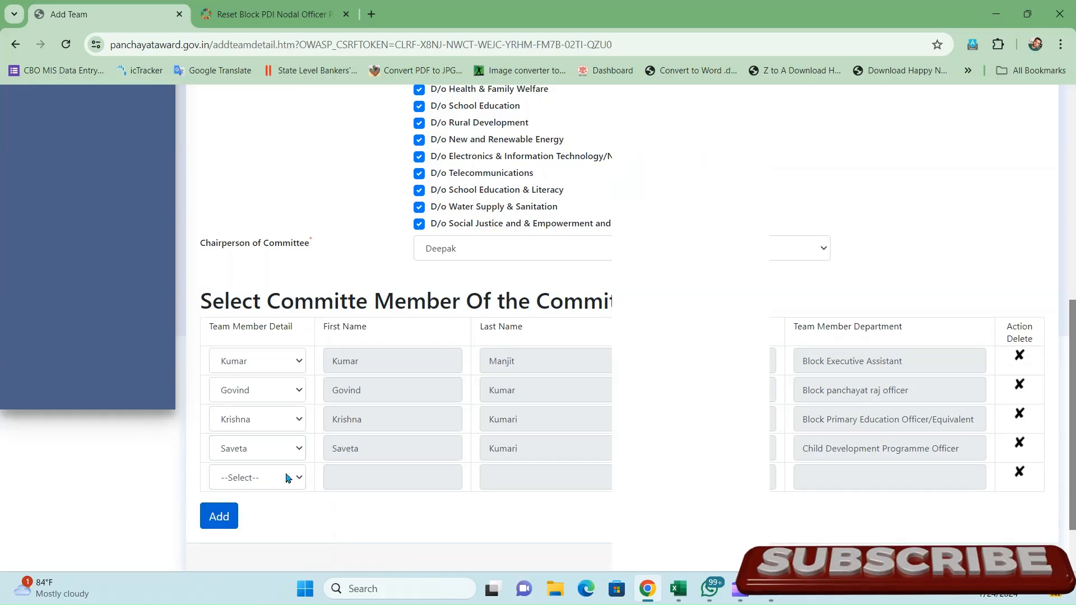
pyautogui.click(284, 480)
pyautogui.click(242, 558)
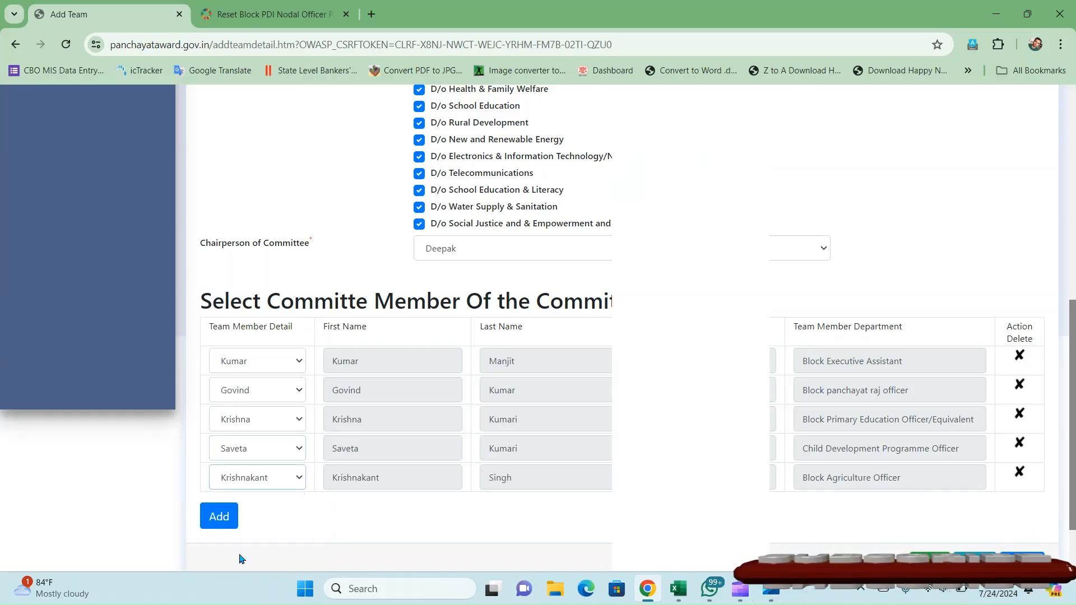
pyautogui.click(230, 515)
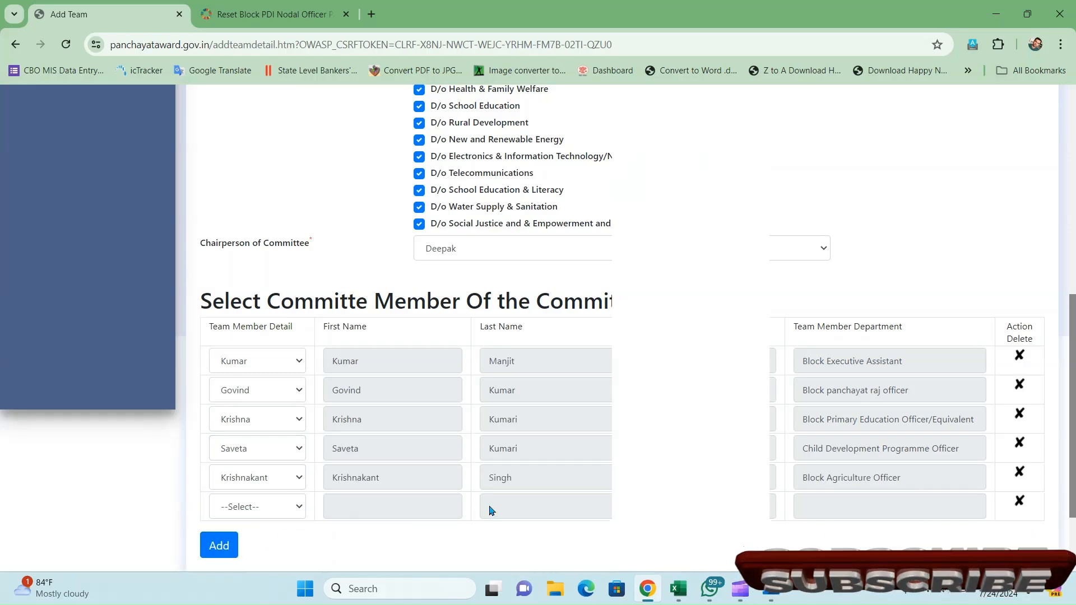
pyautogui.click(1020, 501)
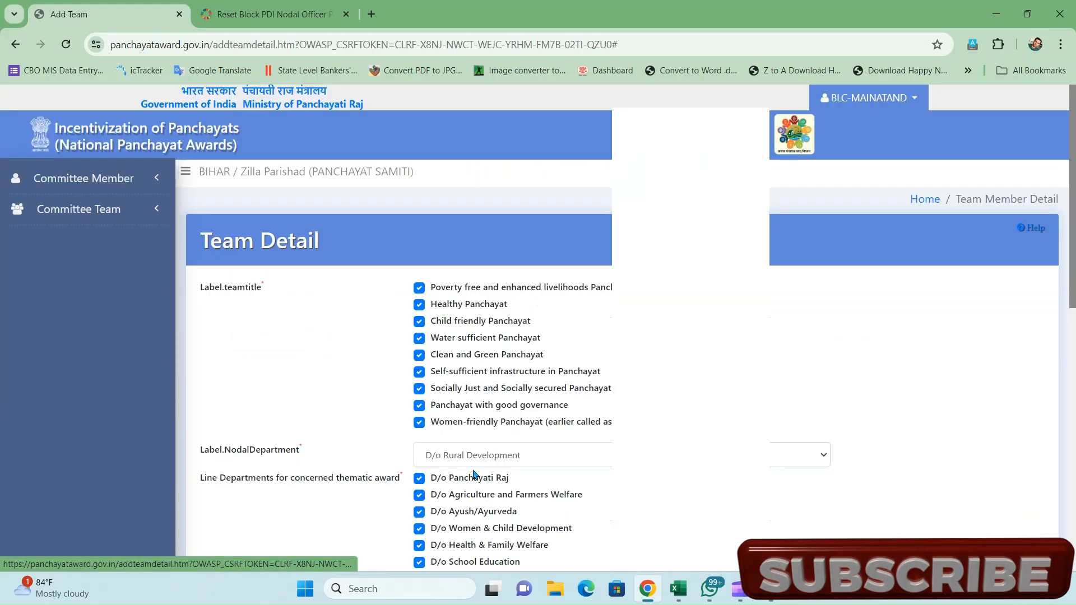
pyautogui.scroll(-10, 1074, 551)
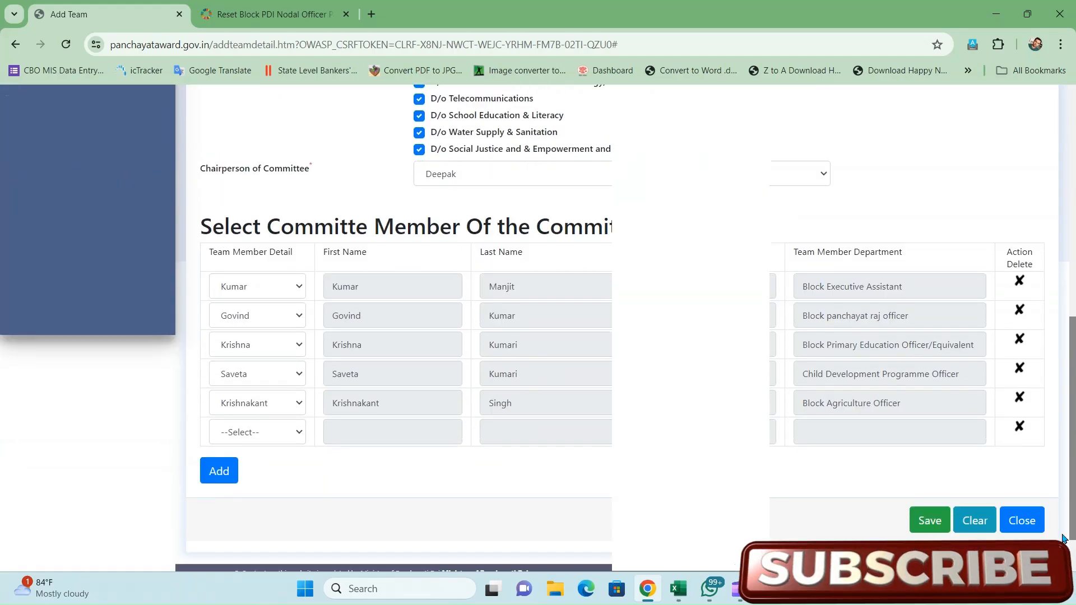
pyautogui.click(1020, 384)
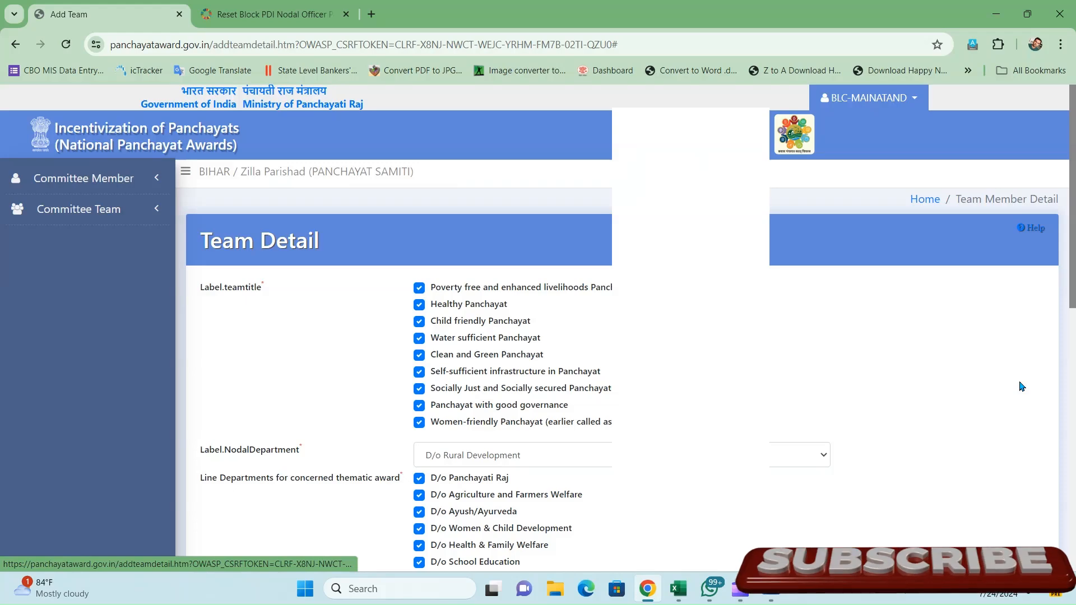
pyautogui.scroll(-8, 1073, 532)
pyautogui.scroll(-4, 1074, 534)
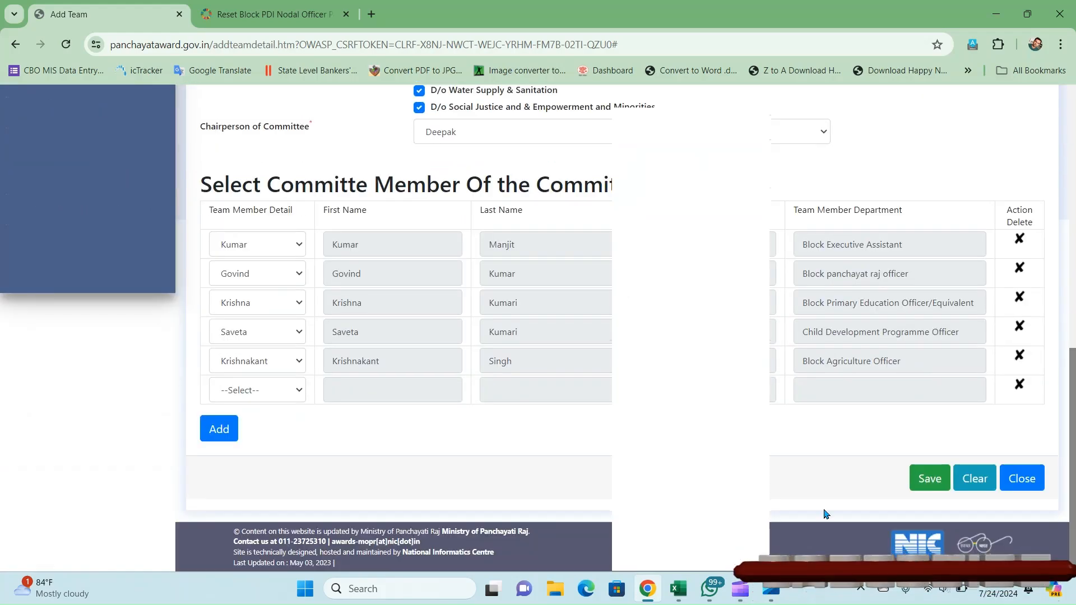
# - Save the committee team and confirm the 'Committee Created for All Themes' message
pyautogui.click(931, 478)
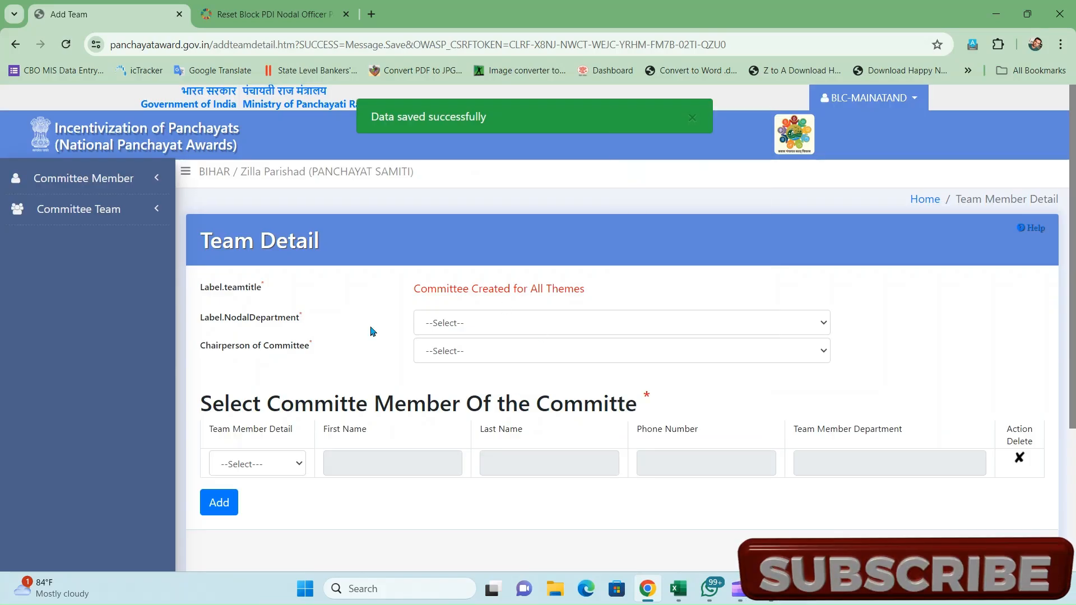
pyautogui.click(102, 201)
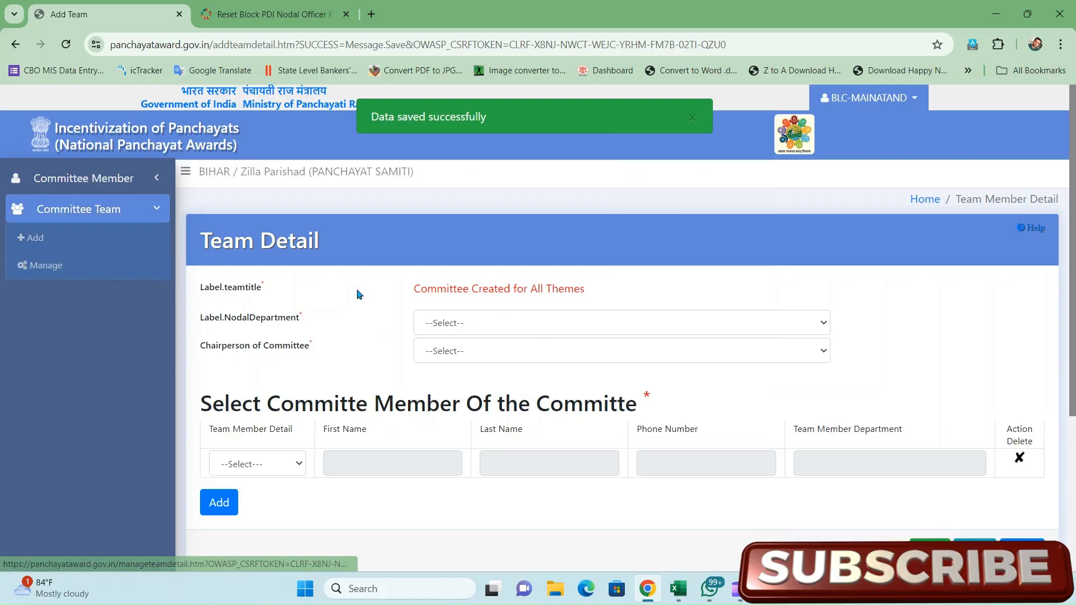
pyautogui.moveTo(413, 297); pyautogui.dragTo(600, 296)
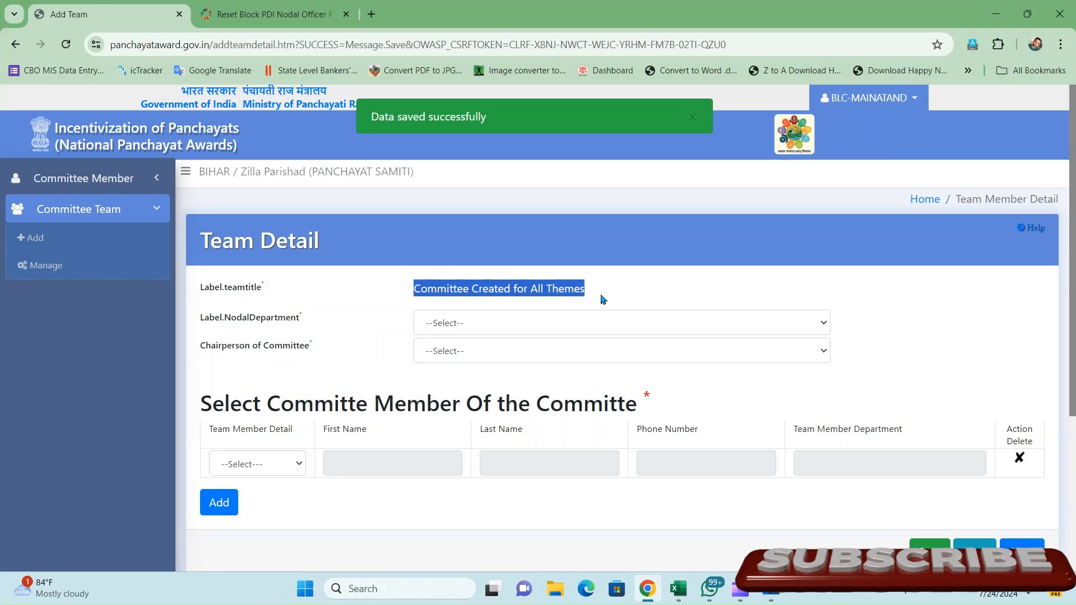
# - Review the saved team in Modify view and return to the committee team list
pyautogui.click(38, 271)
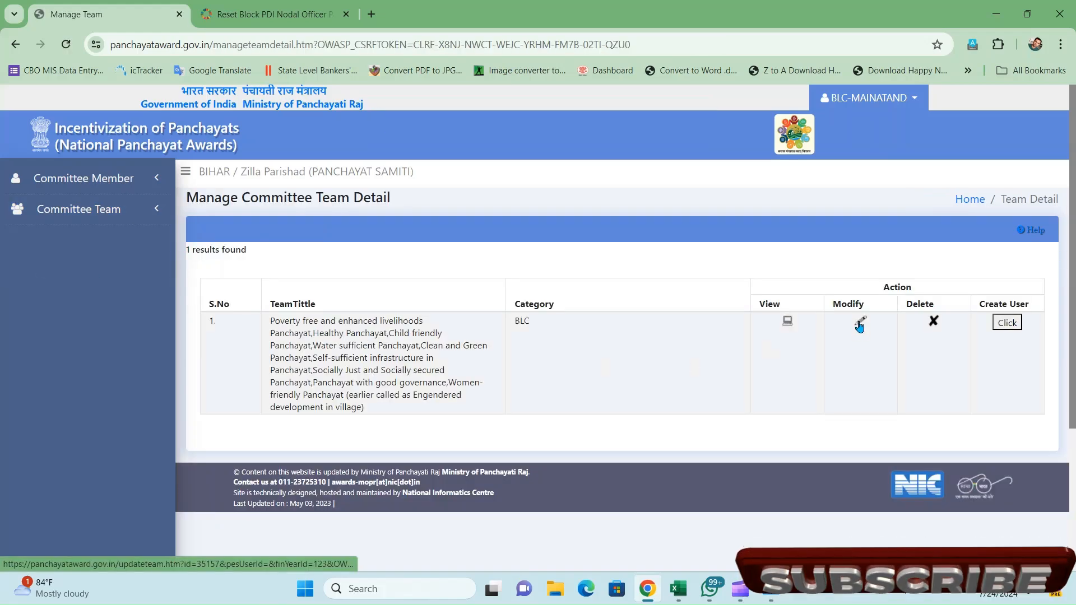
pyautogui.click(859, 324)
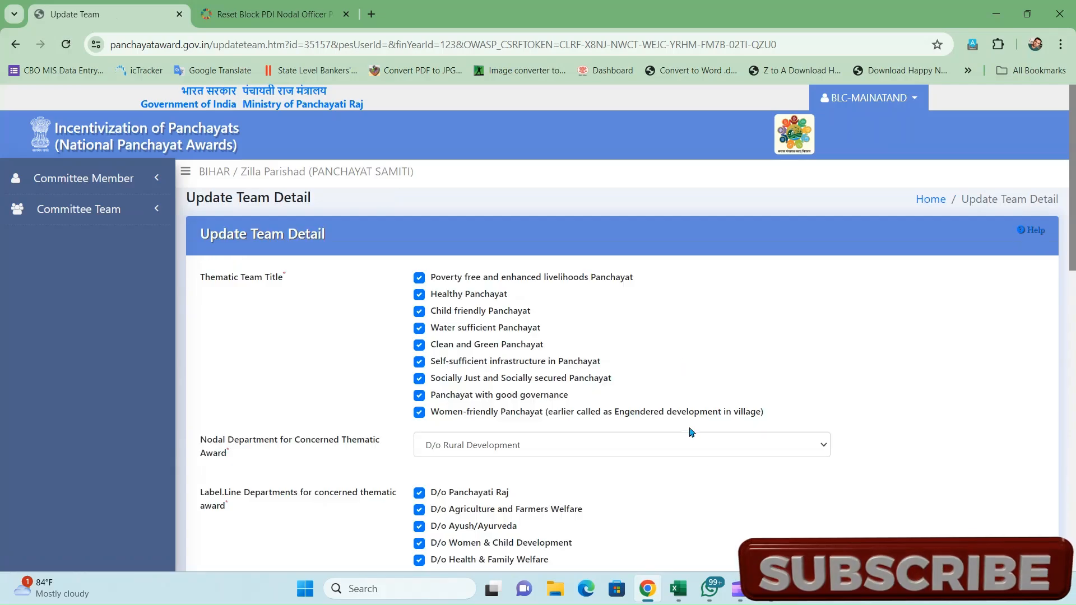
pyautogui.scroll(-15, 707, 457)
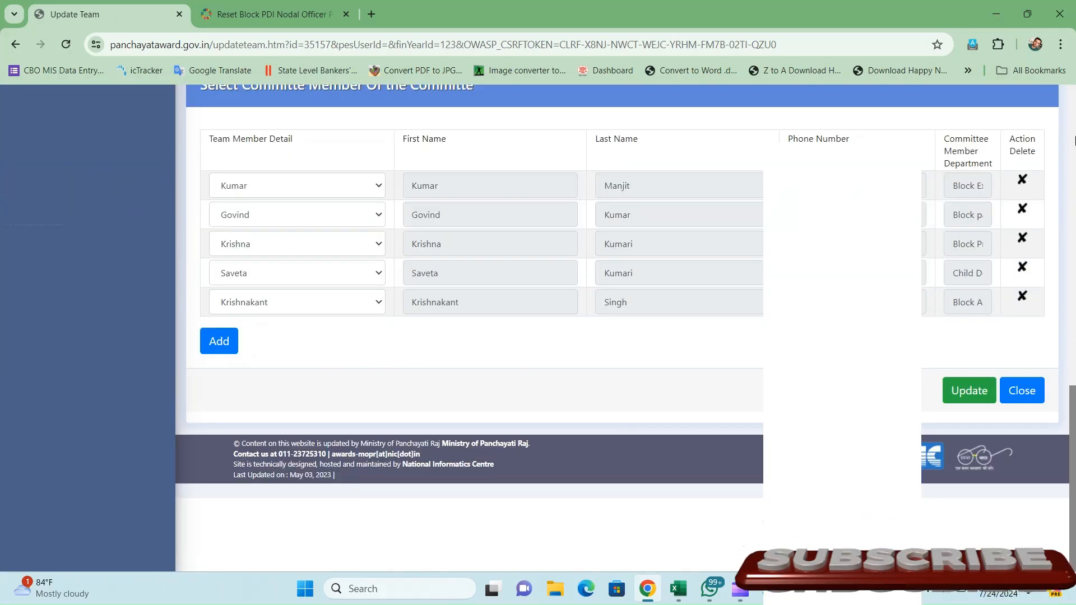
pyautogui.scroll(15, 1075, 140)
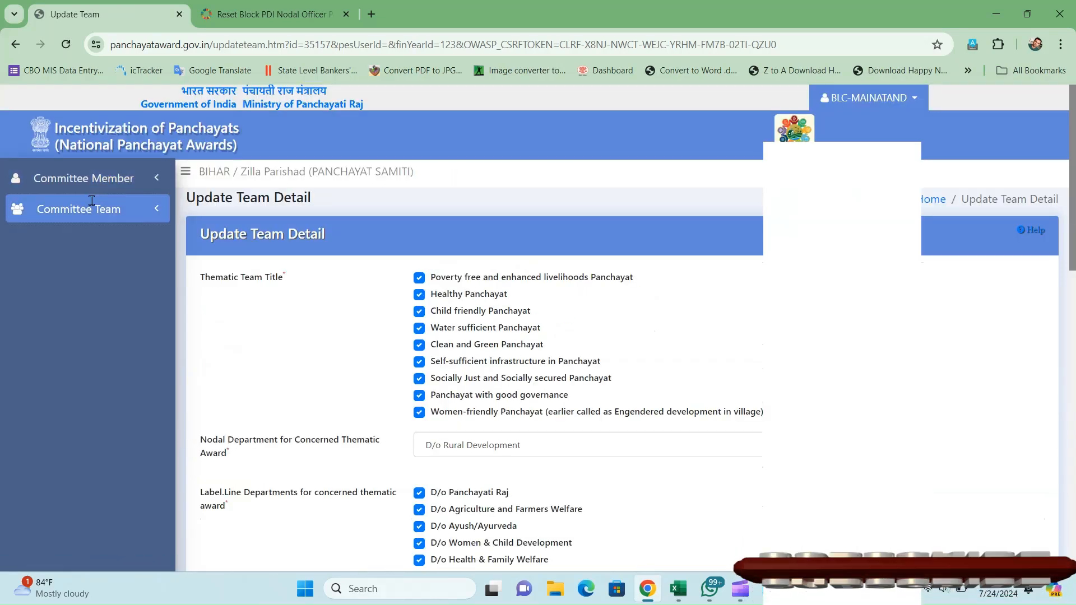
pyautogui.click(92, 201)
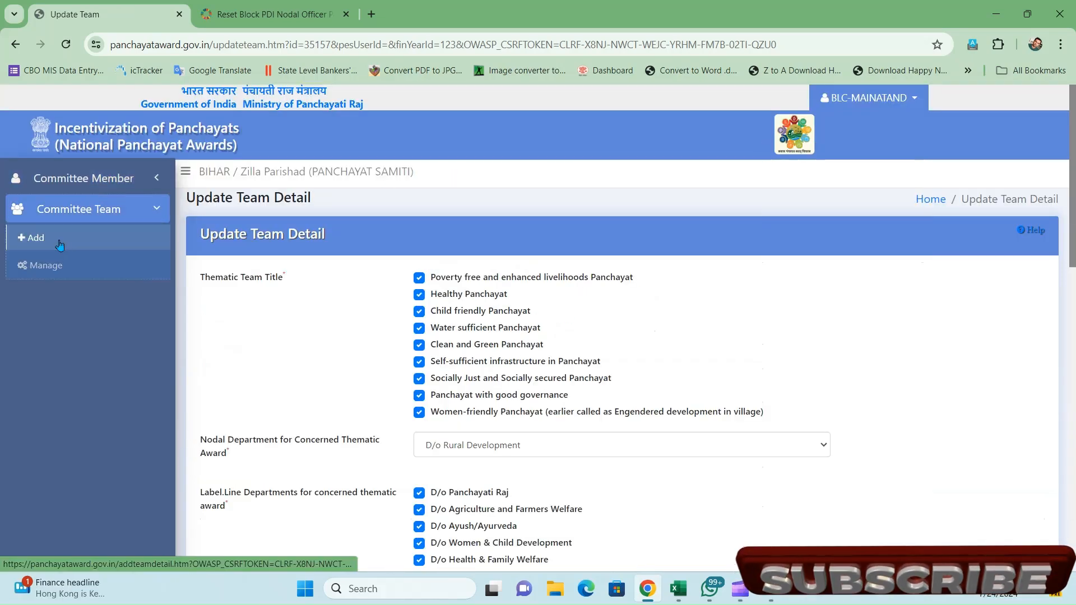
pyautogui.click(45, 264)
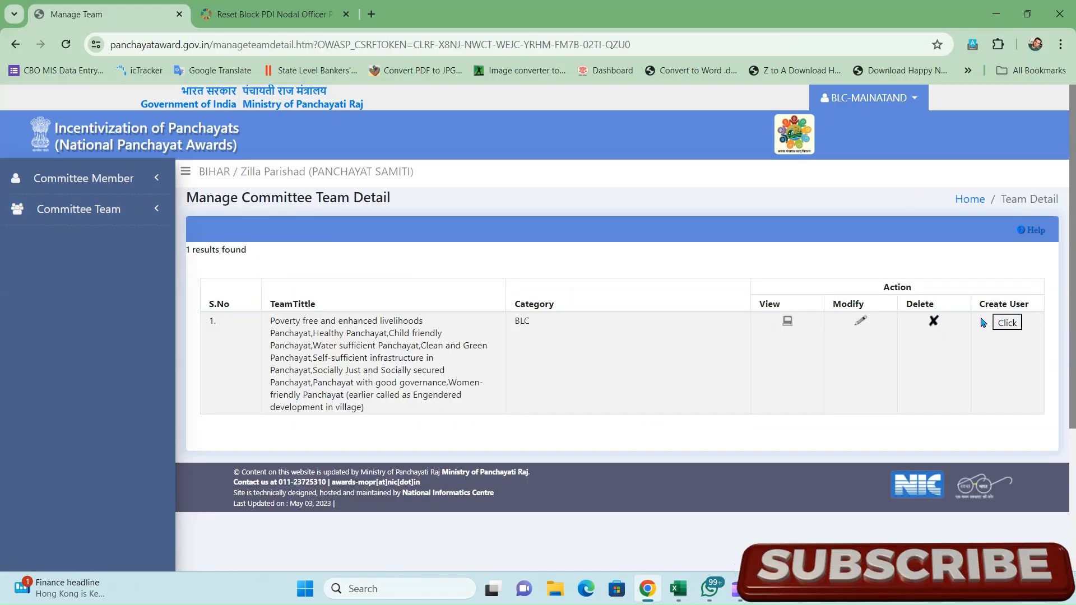
# - Create the all-themes team's login user from the Create User column, getting 'User Created Successfully'
pyautogui.click(1004, 324)
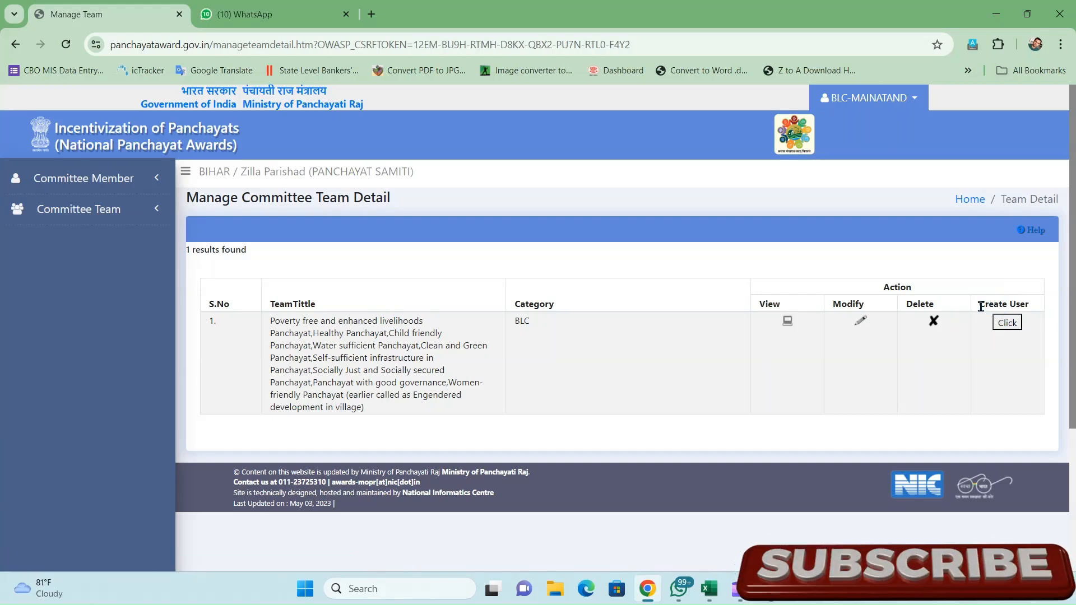
pyautogui.moveTo(981, 306); pyautogui.dragTo(1045, 314)
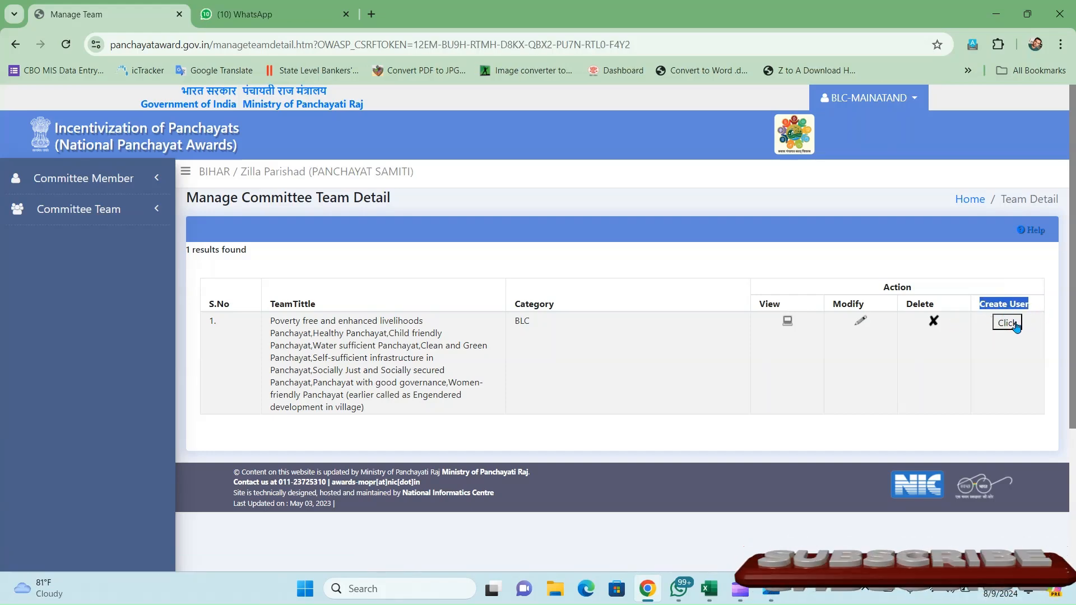
pyautogui.click(1016, 325)
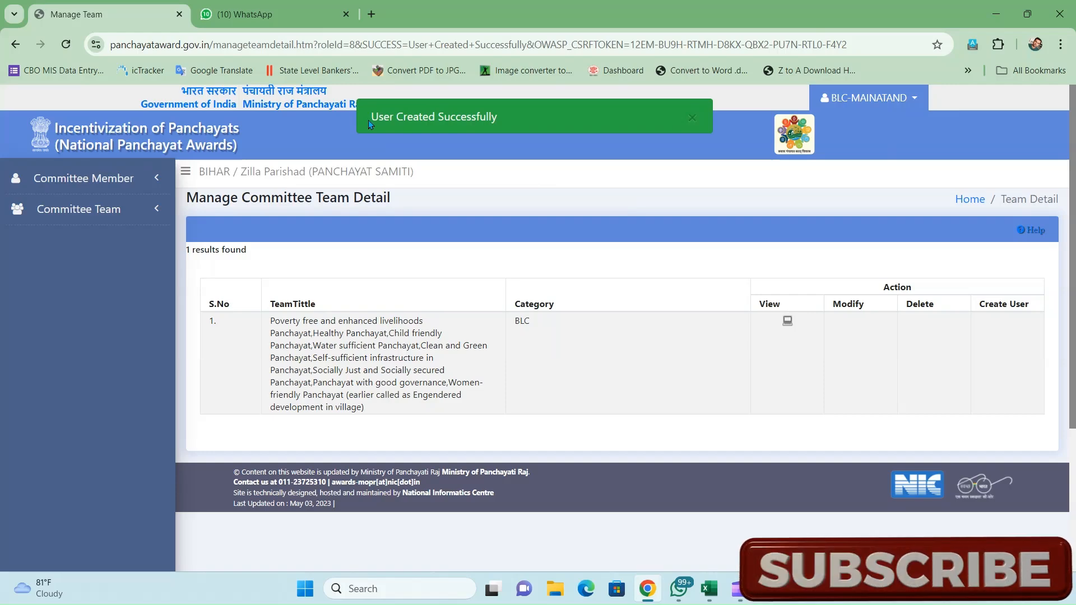
pyautogui.moveTo(368, 120); pyautogui.dragTo(502, 123)
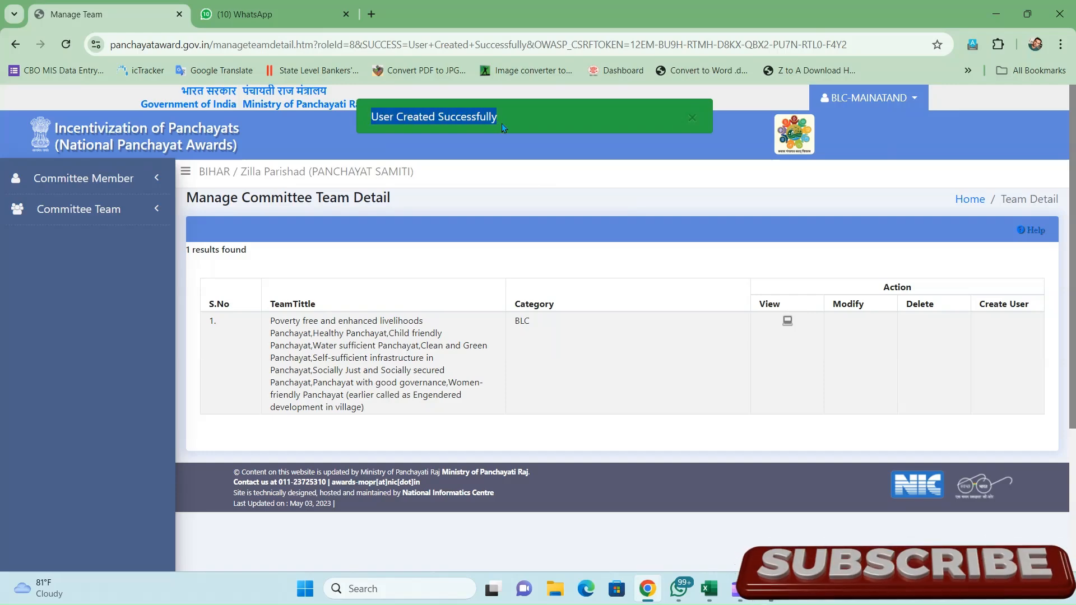
# - View the team's details and note the committee's login User Id
pyautogui.click(787, 323)
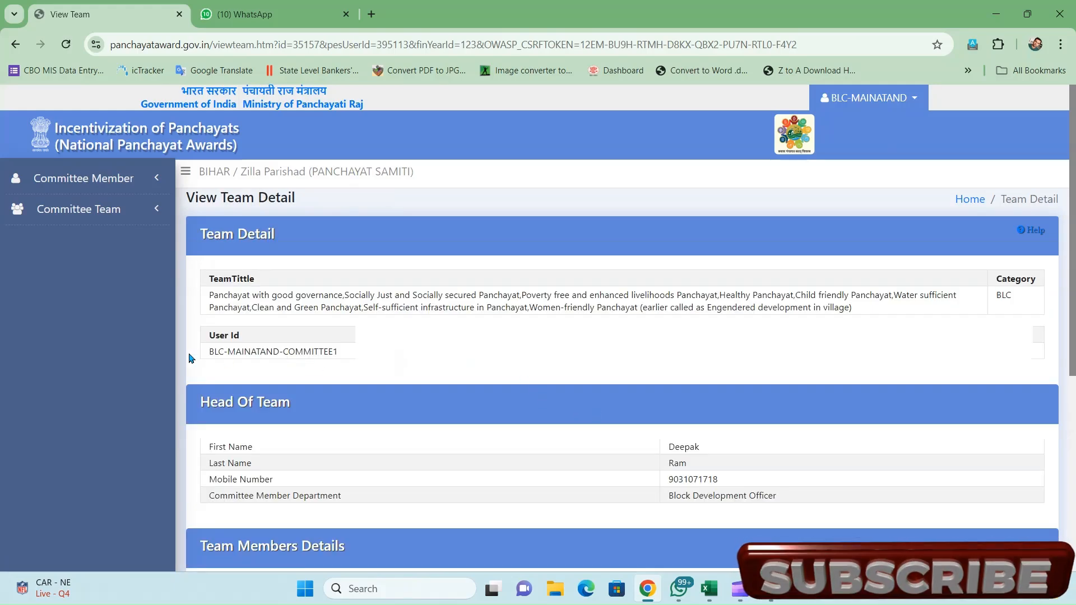
pyautogui.moveTo(209, 358); pyautogui.dragTo(337, 356)
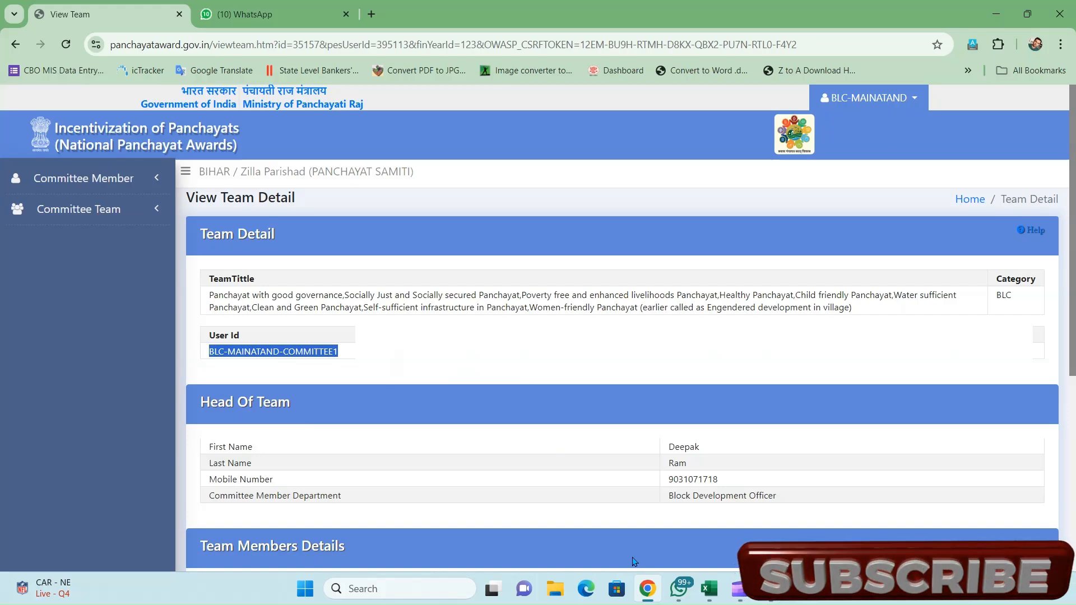
pyautogui.click(592, 599)
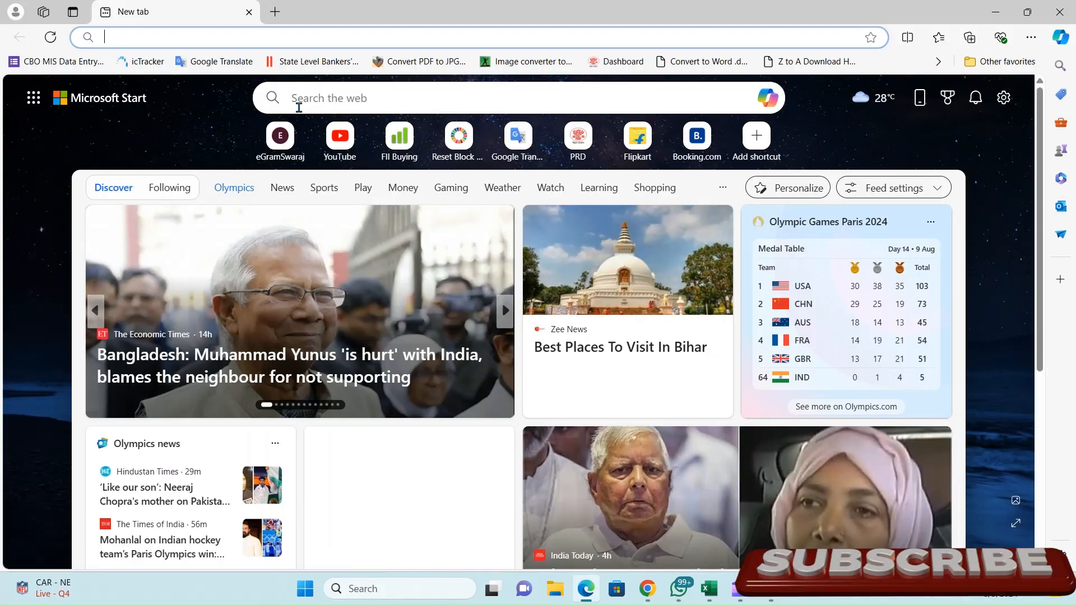
# - Load panchayataward.gov.in in Edge and bring up the Login form
pyautogui.write('e')
pyautogui.press('BackSpace')
pyautogui.press('BackSpace')
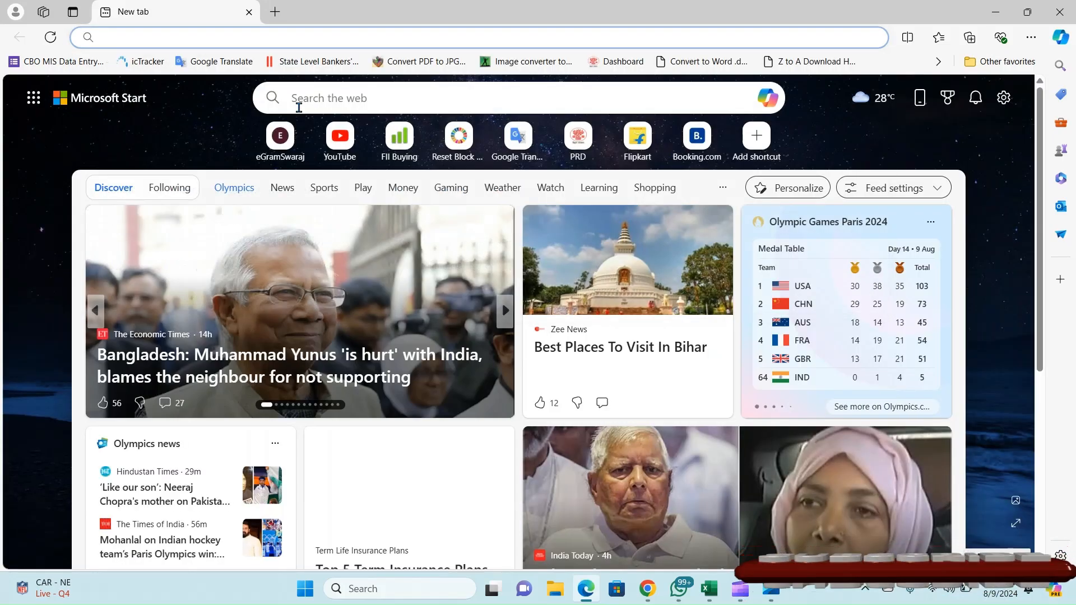
pyautogui.write('panc')
pyautogui.press('Return')
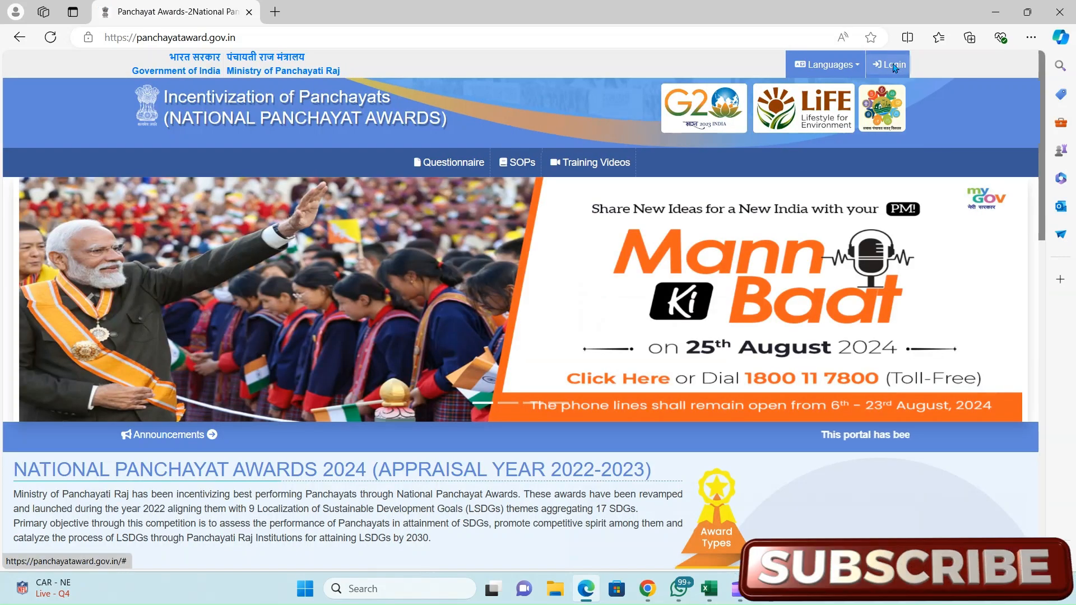
pyautogui.click(895, 67)
# - Sign in with the committee's user name, its password and the captcha
pyautogui.click(480, 157)
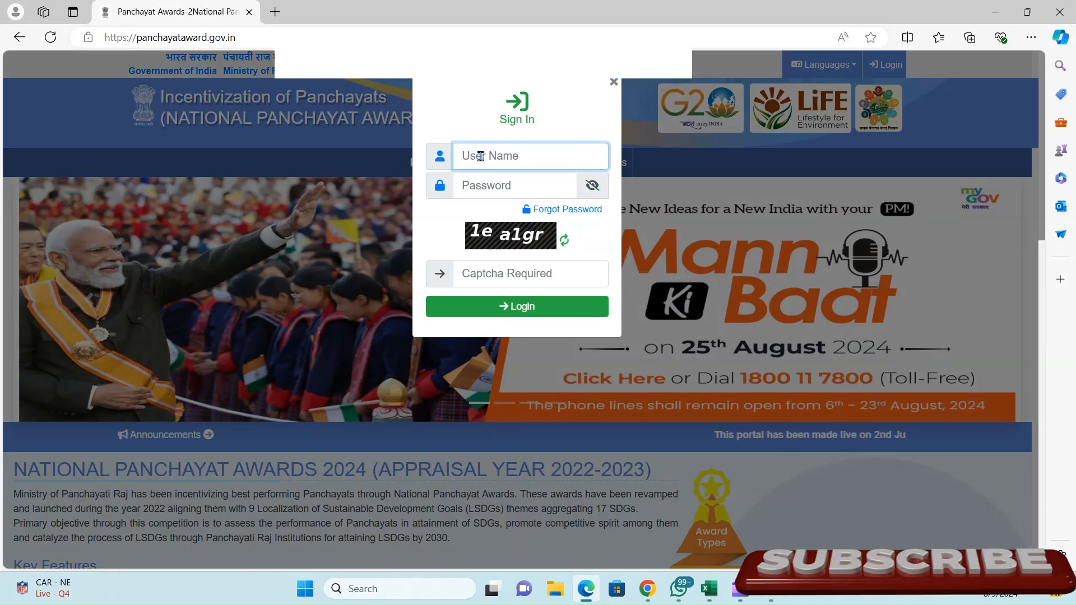
pyautogui.hotkey('ctrl', 'f')
pyautogui.click(490, 158)
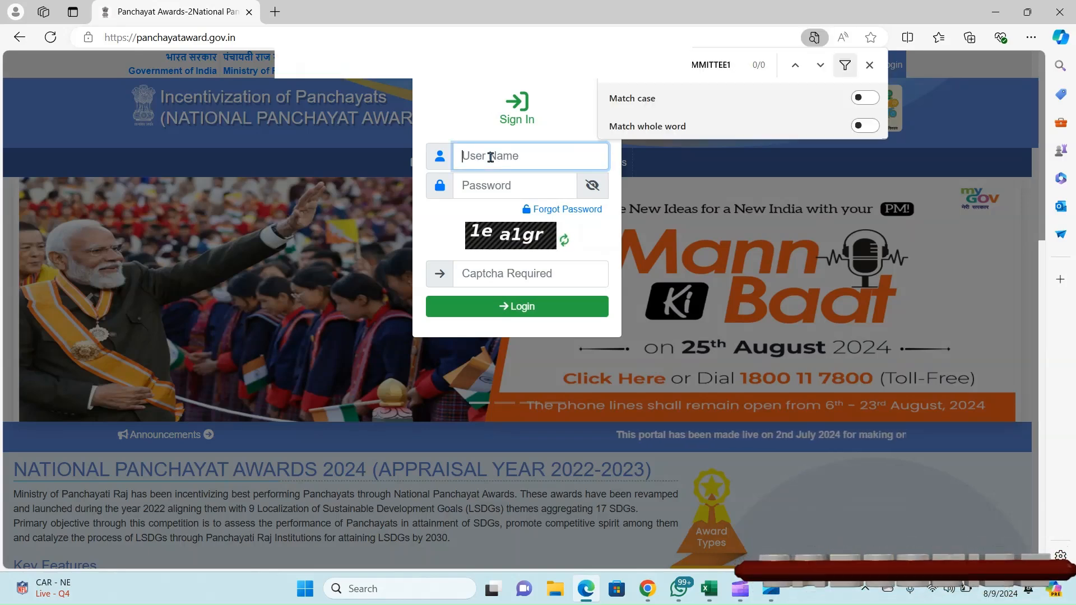
pyautogui.write('B')
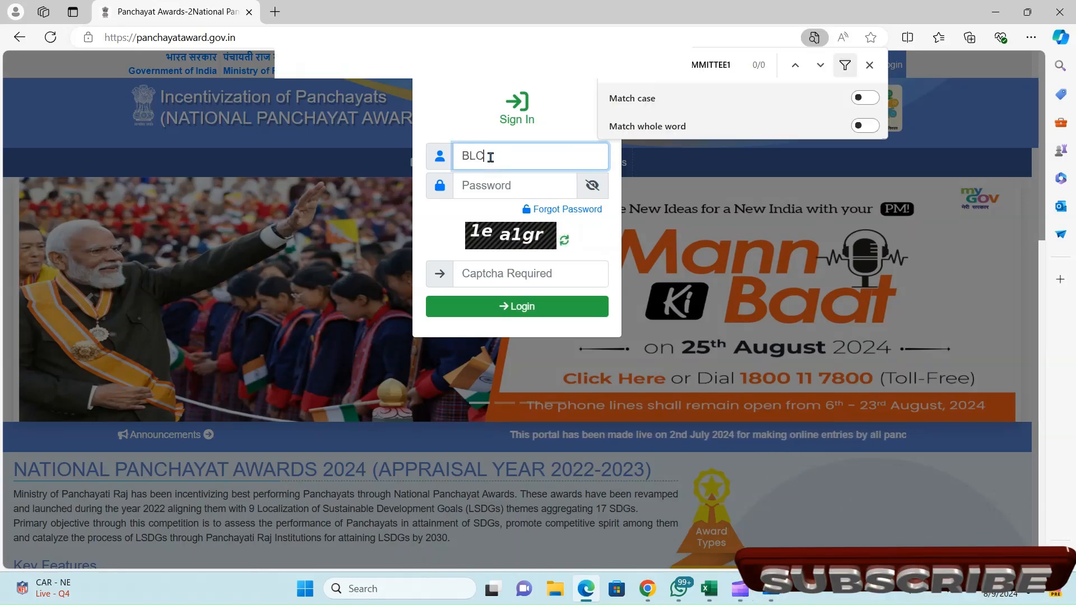
pyautogui.write('LC-MAINA')
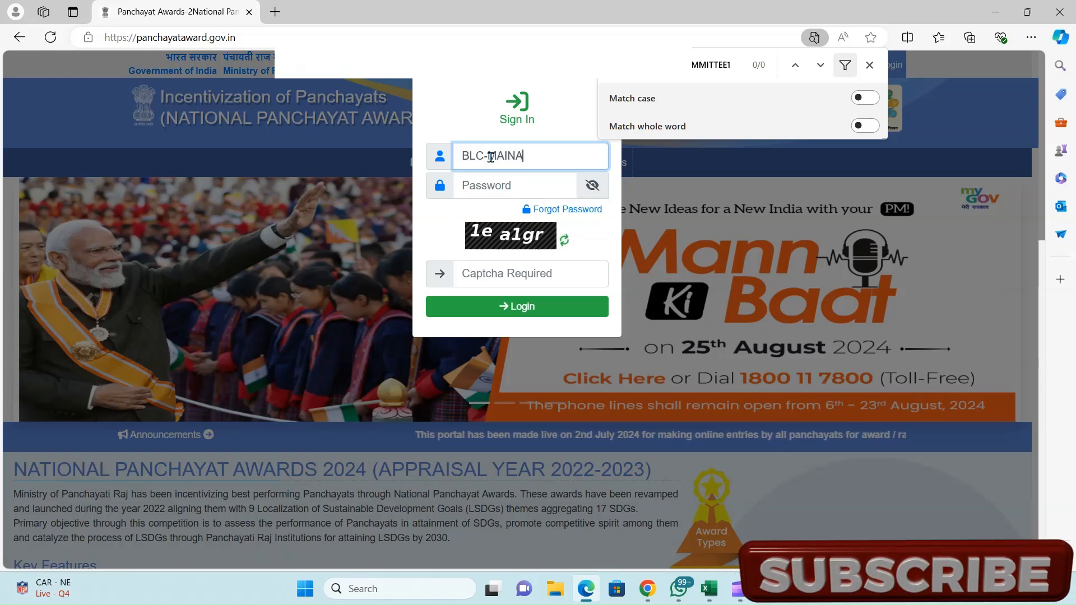
pyautogui.write('TAND')
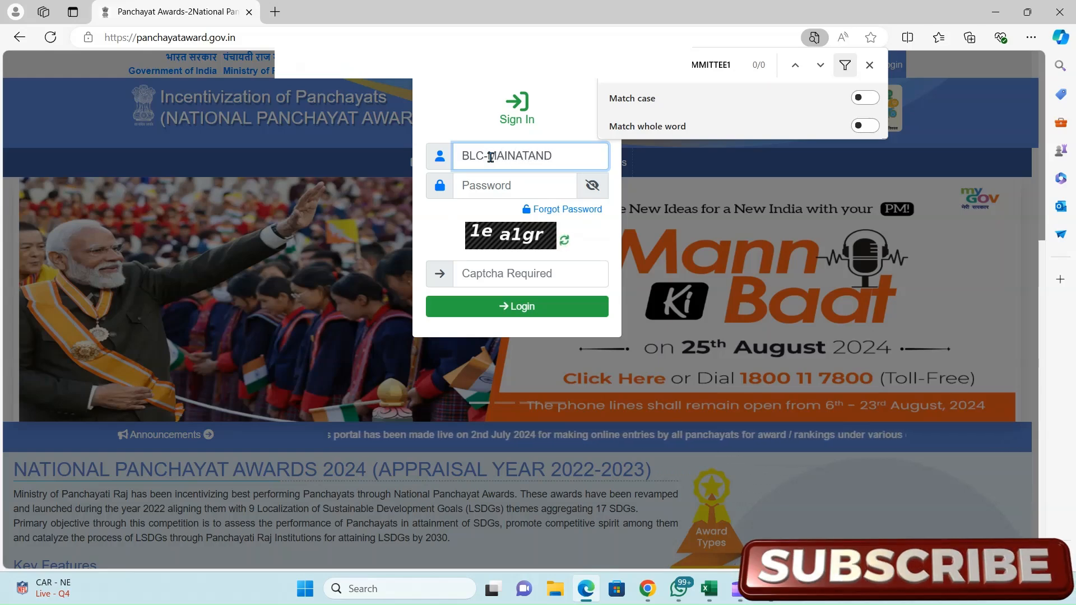
pyautogui.write('-CO')
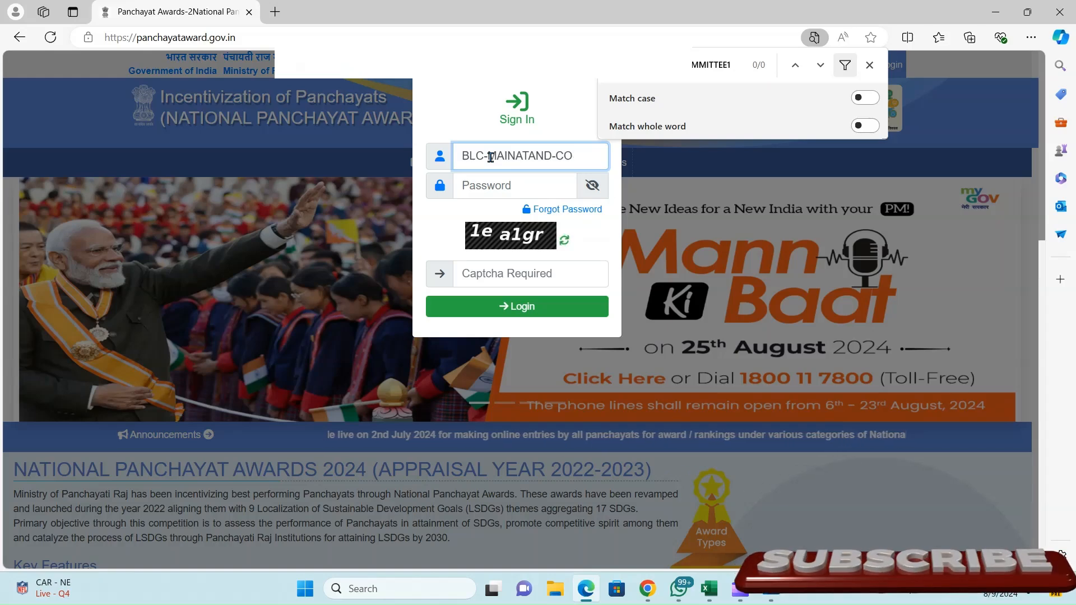
pyautogui.write('MM')
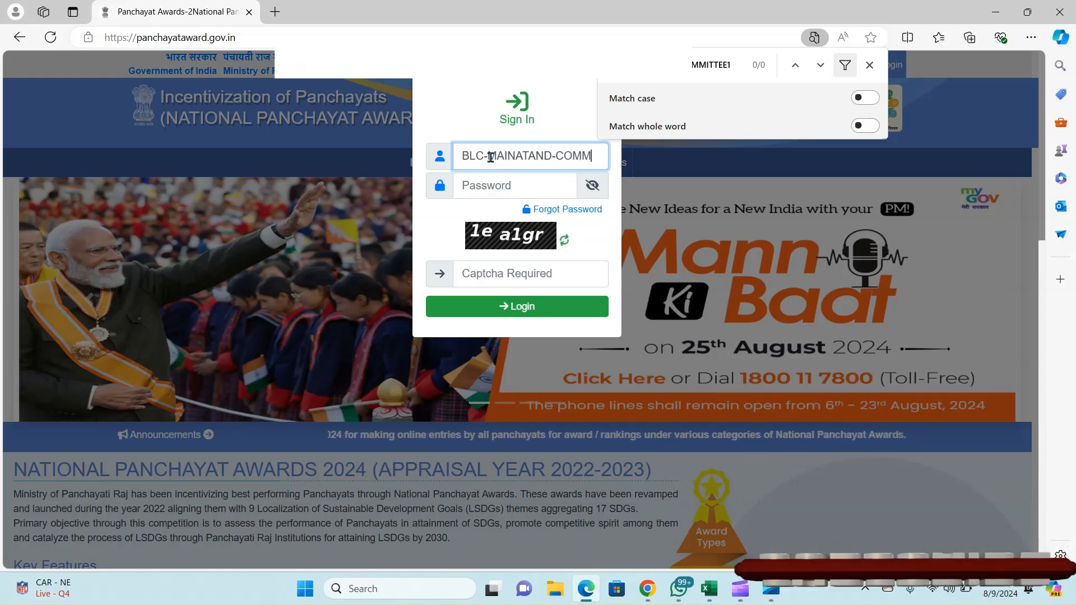
pyautogui.write('ITTEE')
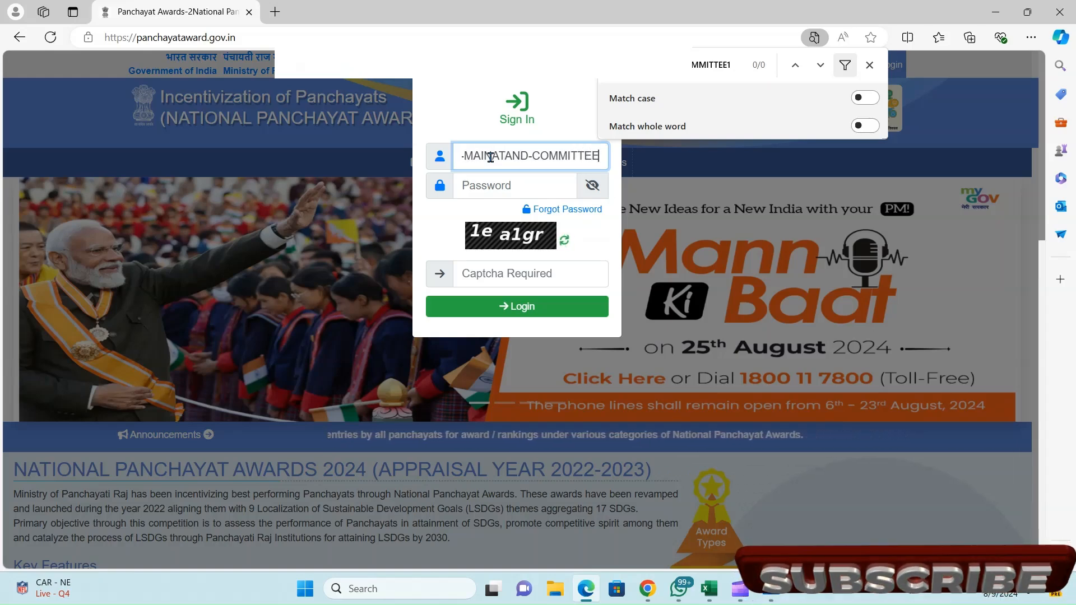
pyautogui.write('1')
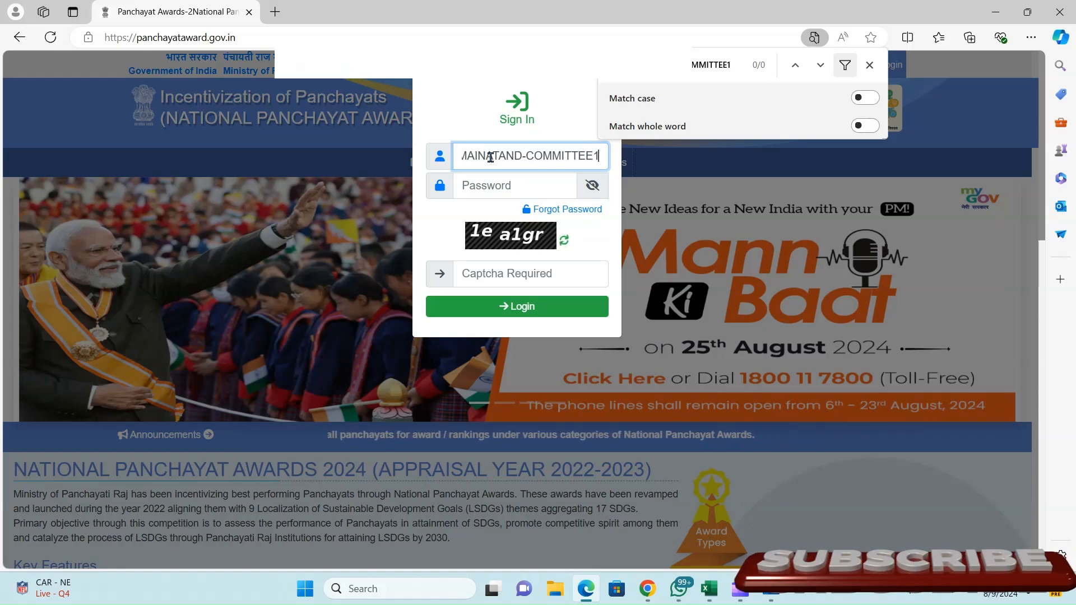
pyautogui.click(493, 190)
pyautogui.write('a')
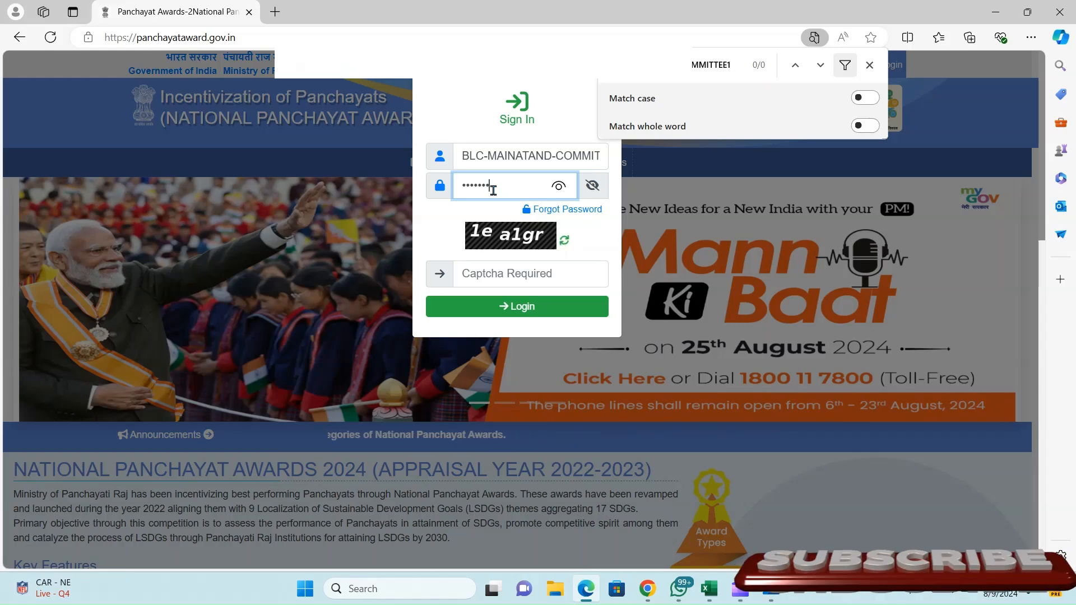
pyautogui.write('1')
pyautogui.click(479, 270)
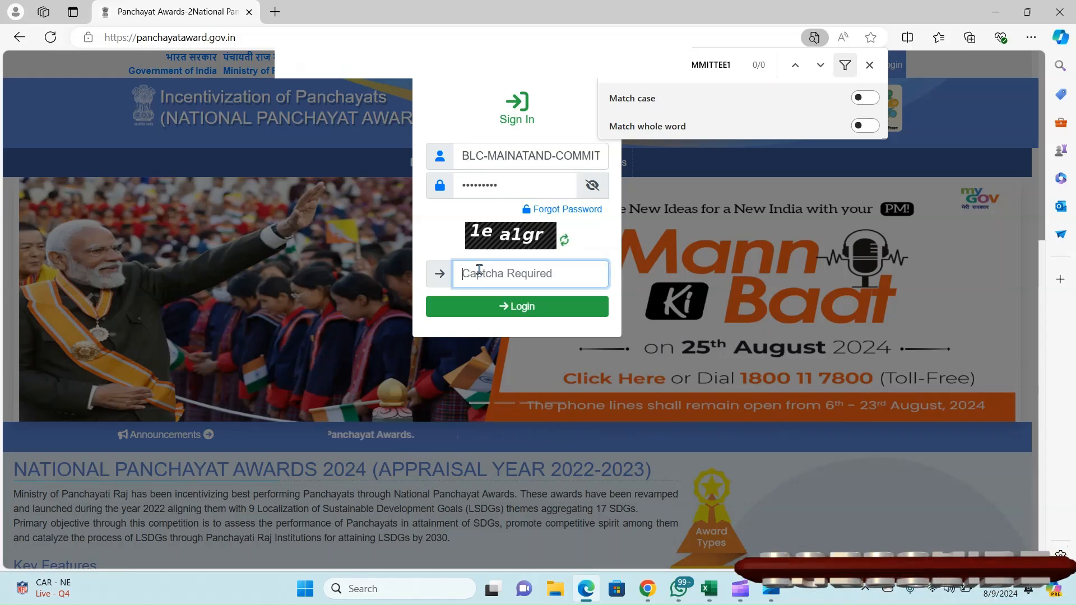
pyautogui.write('1e')
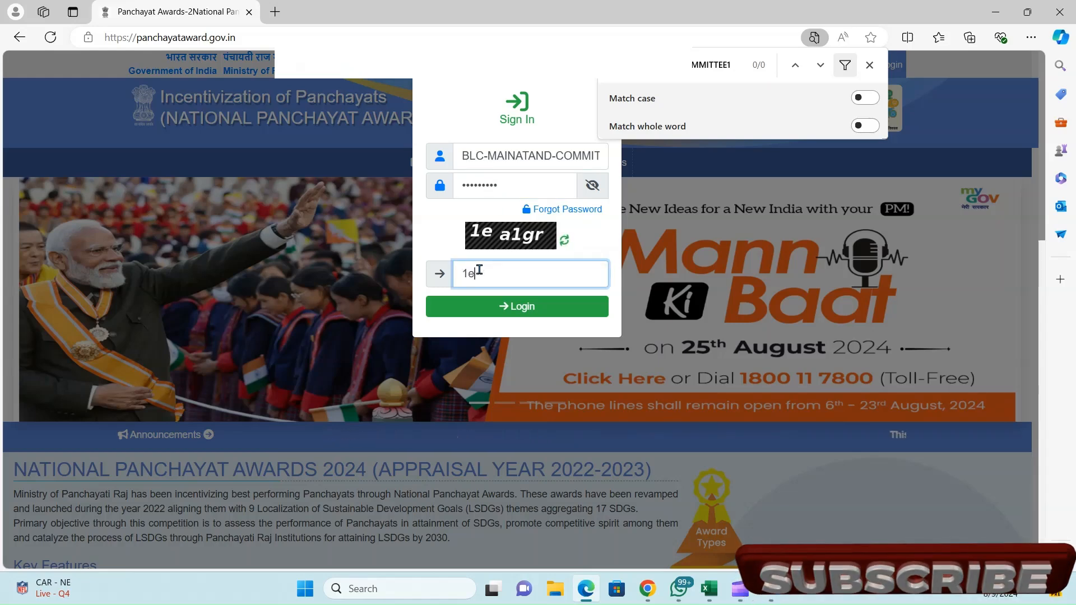
pyautogui.write('algr')
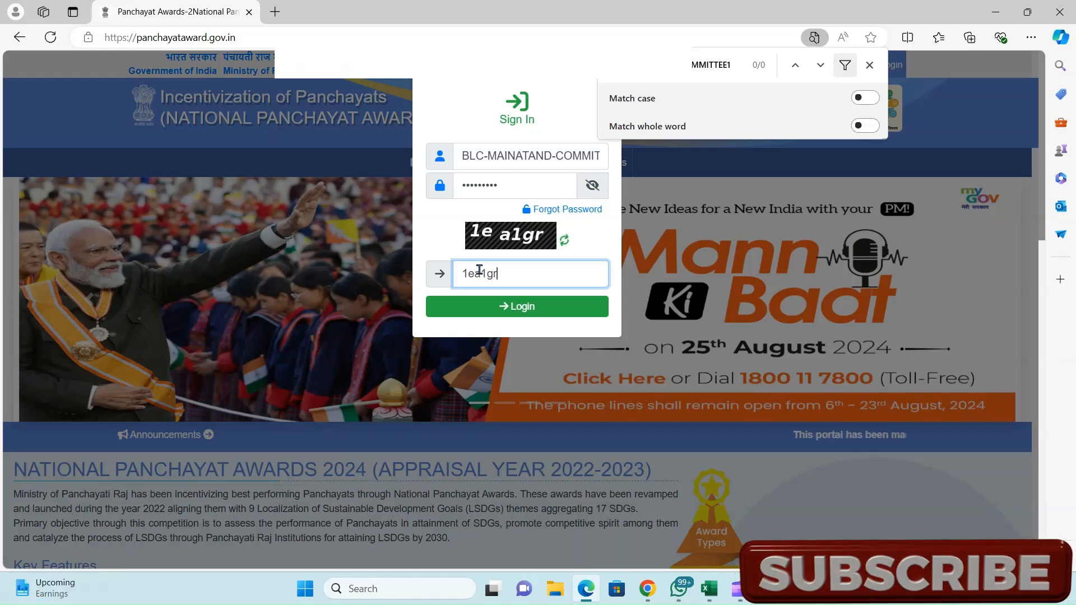
pyautogui.click(507, 316)
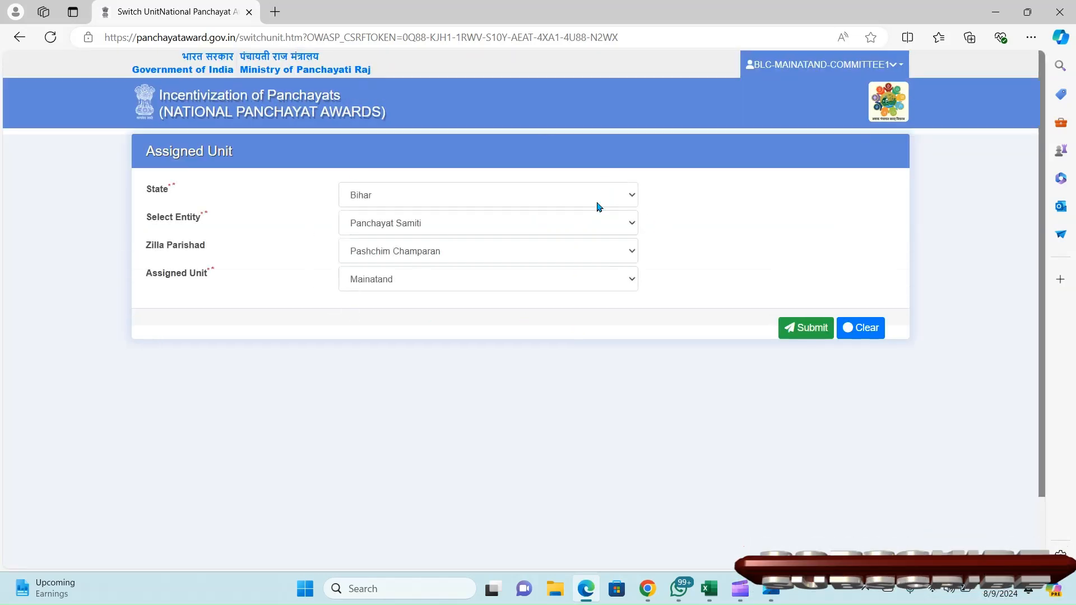
# - Submit the assigned unit Bihar / Panchayat Samiti / Pashchim Champaran / Mainatand unchanged
pyautogui.moveTo(145, 153); pyautogui.dragTo(272, 156)
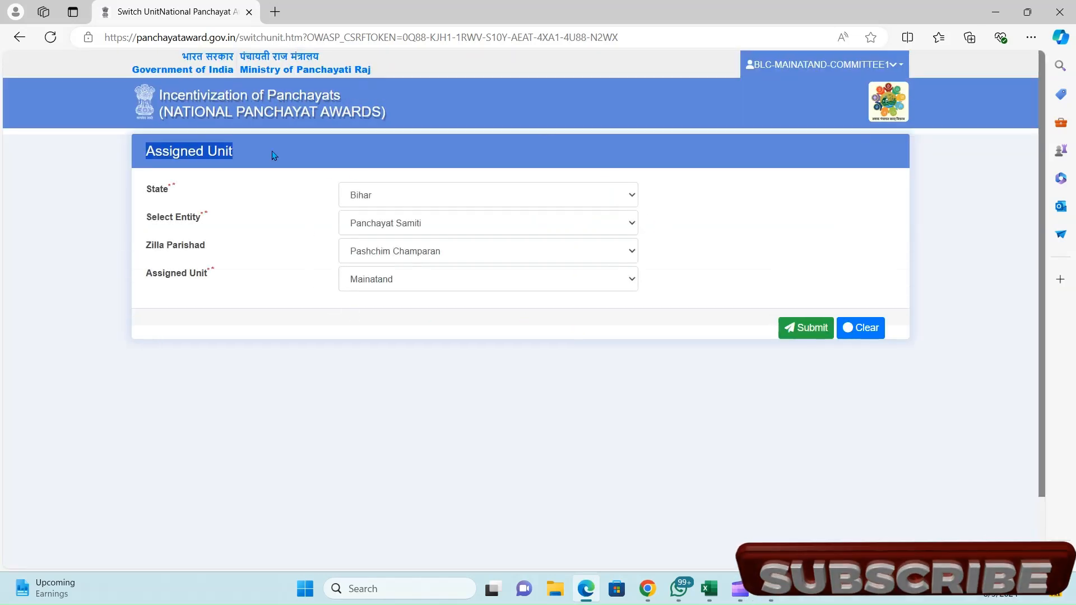
pyautogui.click(272, 211)
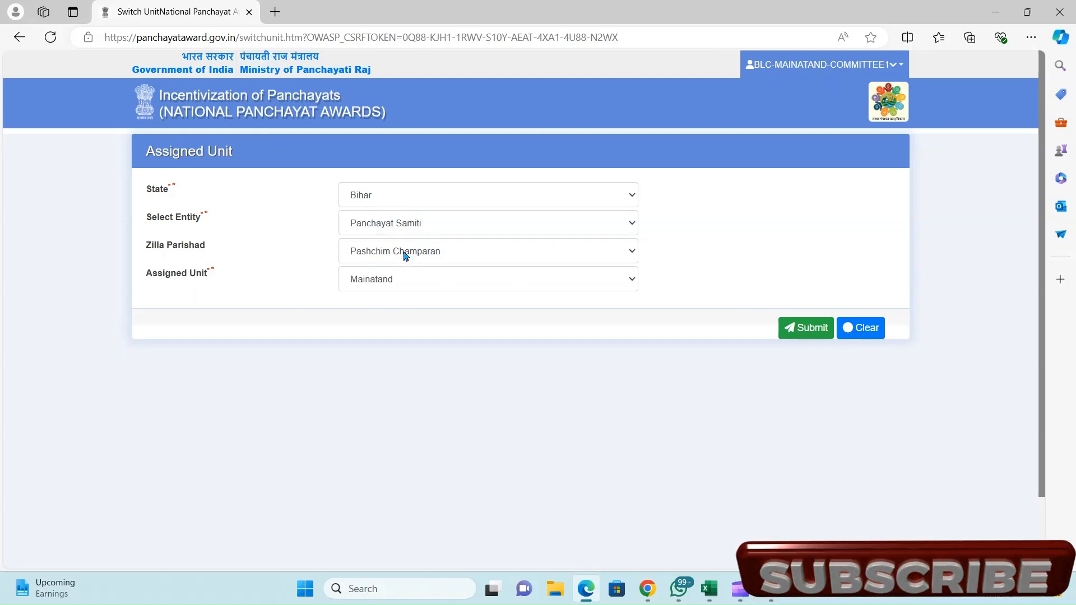
pyautogui.click(791, 338)
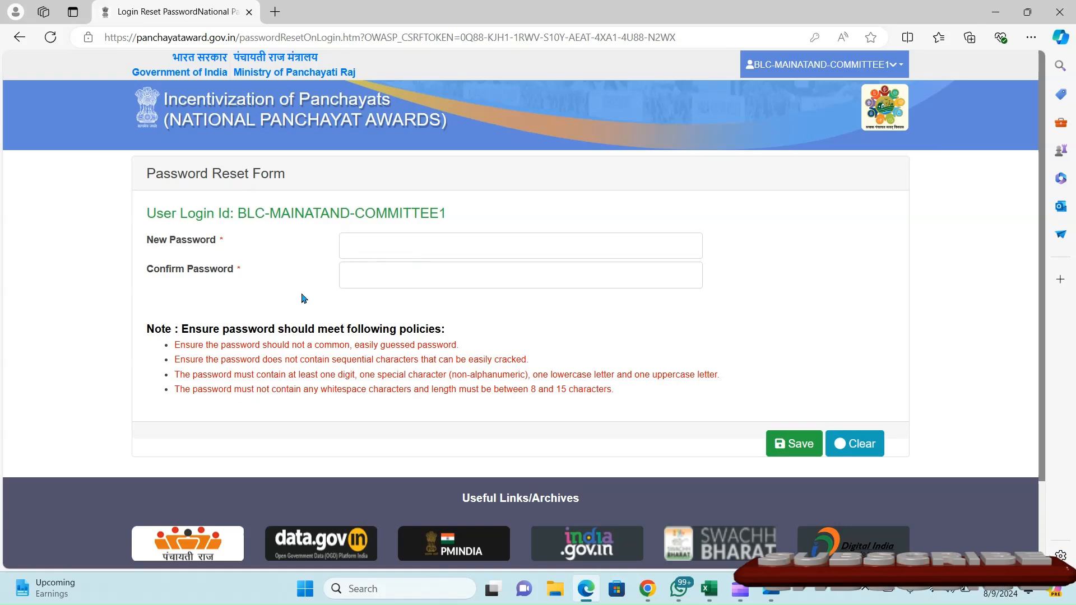
# - Enter the new committee login password and save it
pyautogui.click(361, 244)
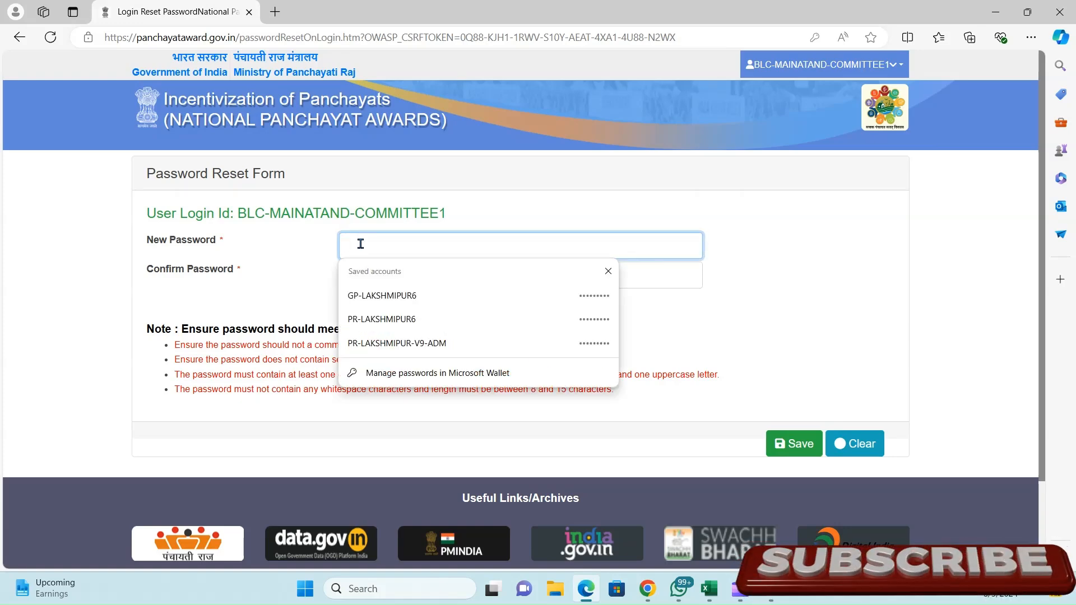
pyautogui.write('a')
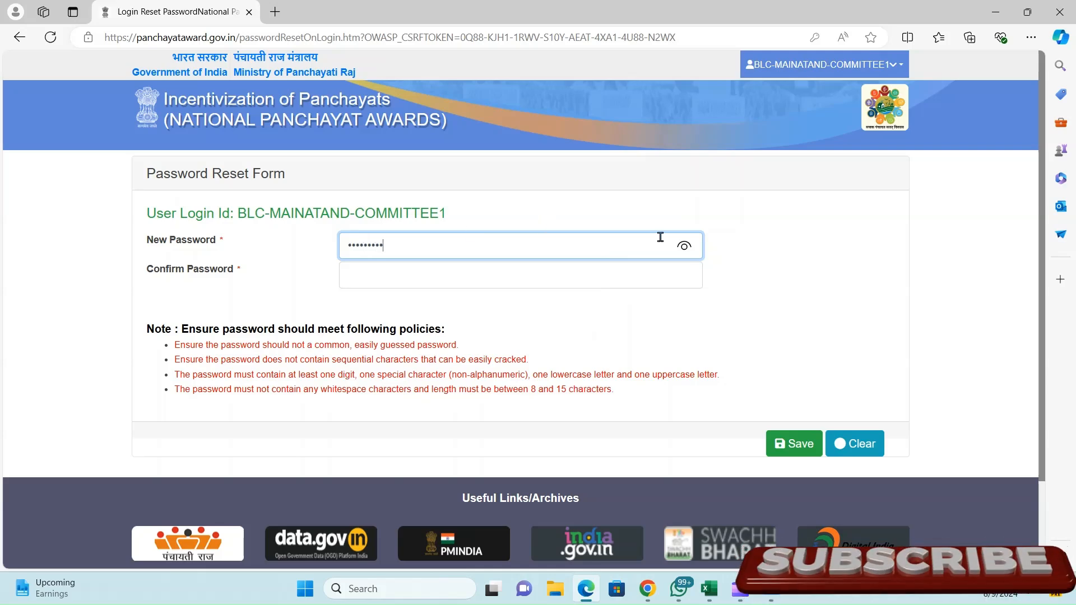
pyautogui.click(792, 444)
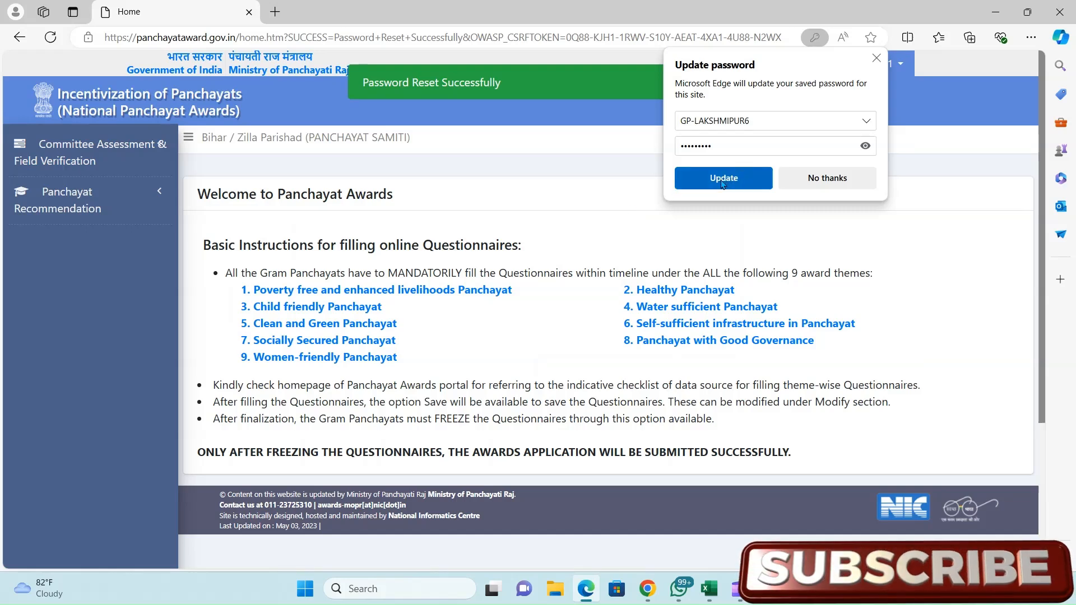
# - Dismiss the saved-password prompt and open the Committee Assessment & Field Verification form
pyautogui.click(722, 178)
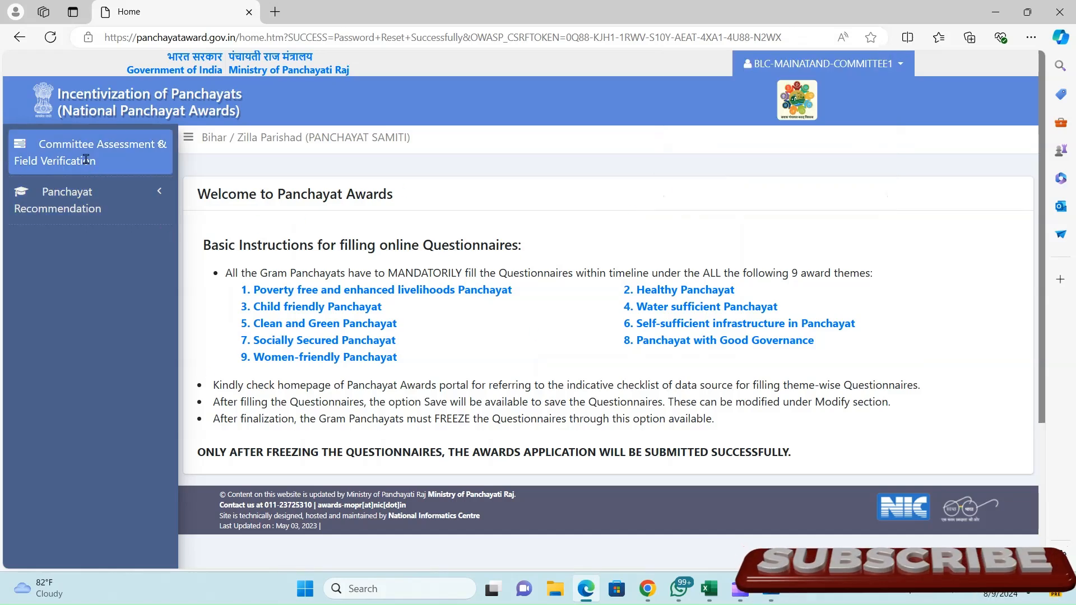
pyautogui.click(63, 159)
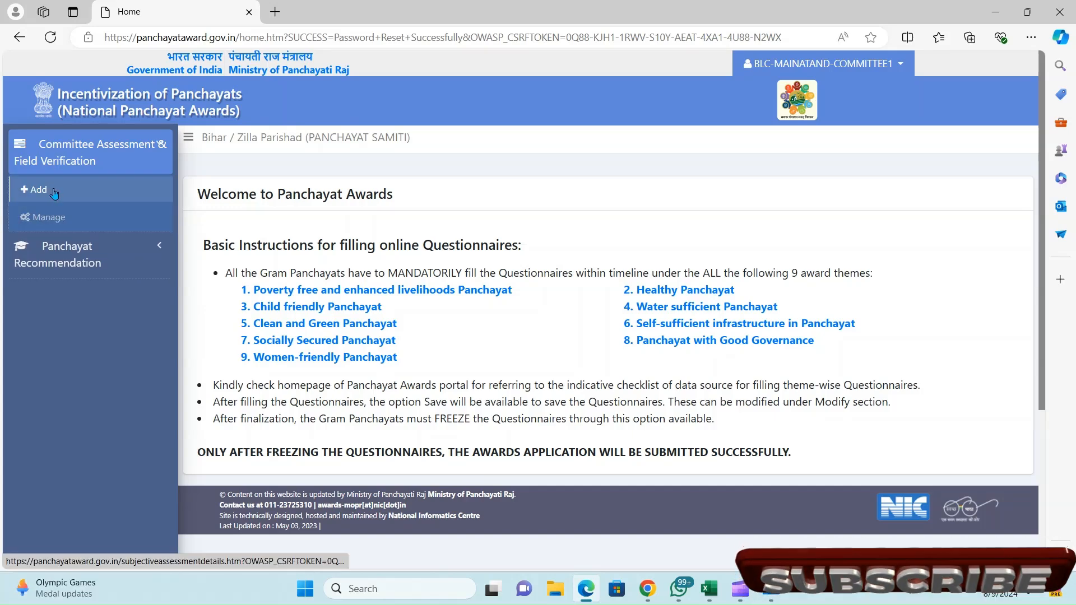
pyautogui.click(55, 193)
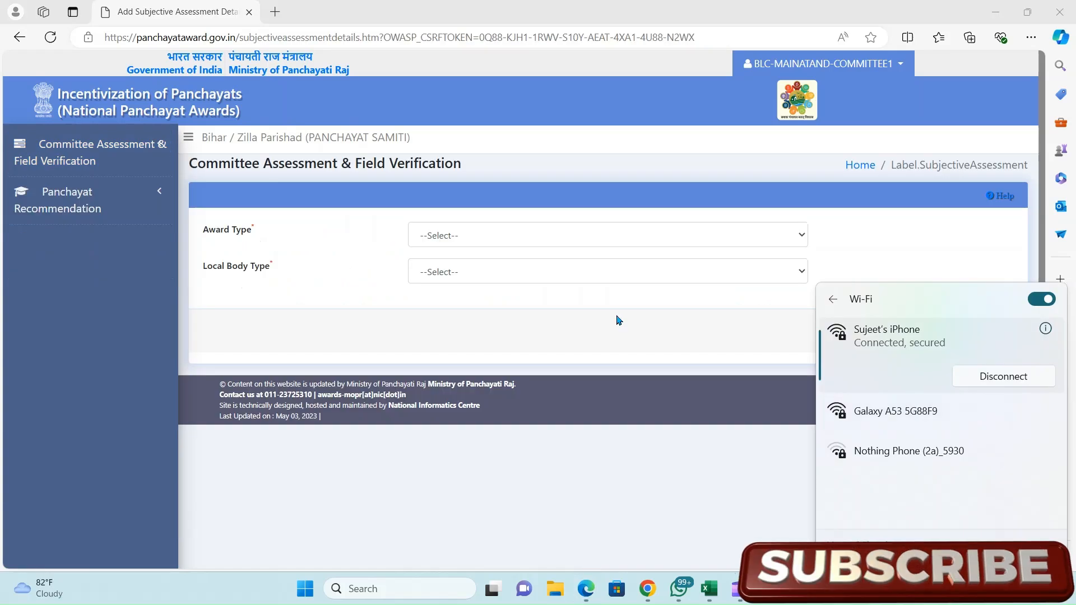
pyautogui.click(619, 320)
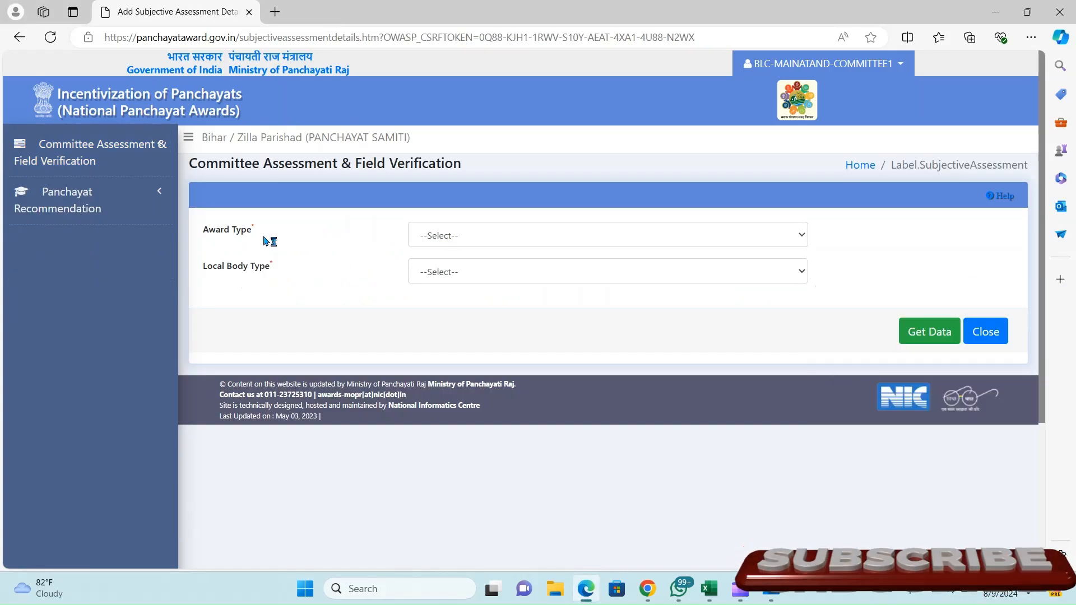
pyautogui.click(118, 163)
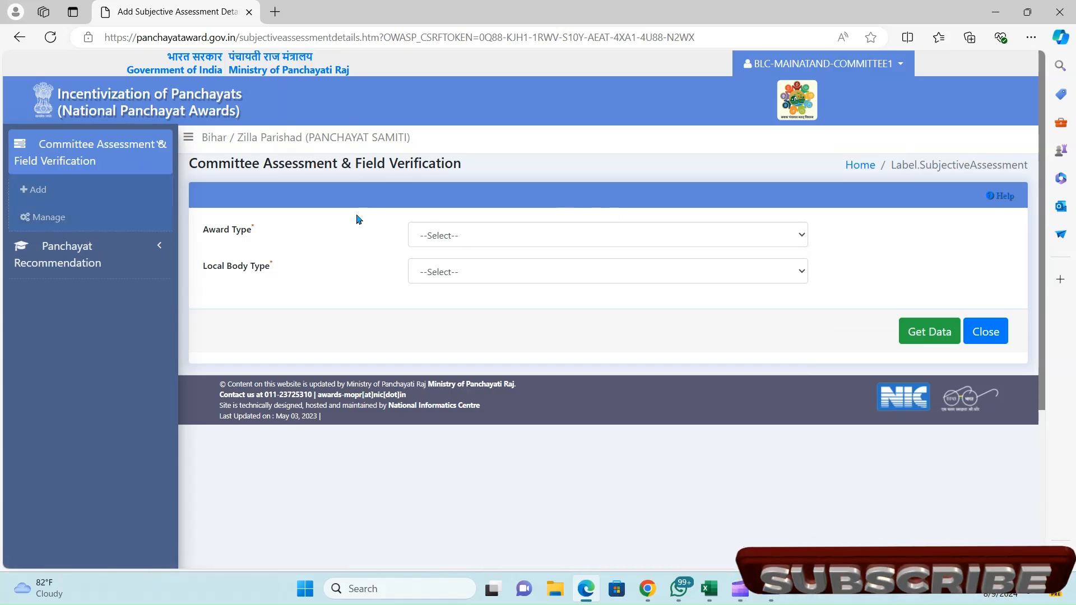
# - Choose Poverty free and enhanced livelihoods Panchayat with Village Panchayat and fetch the data
pyautogui.doubleClick(234, 240)
pyautogui.click(466, 238)
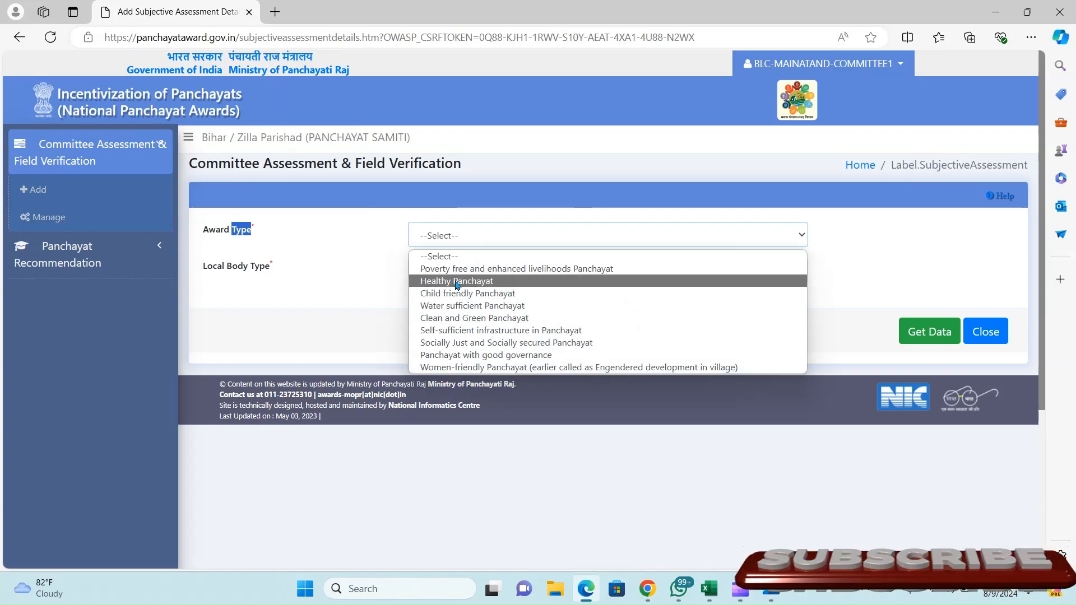
pyautogui.click(502, 271)
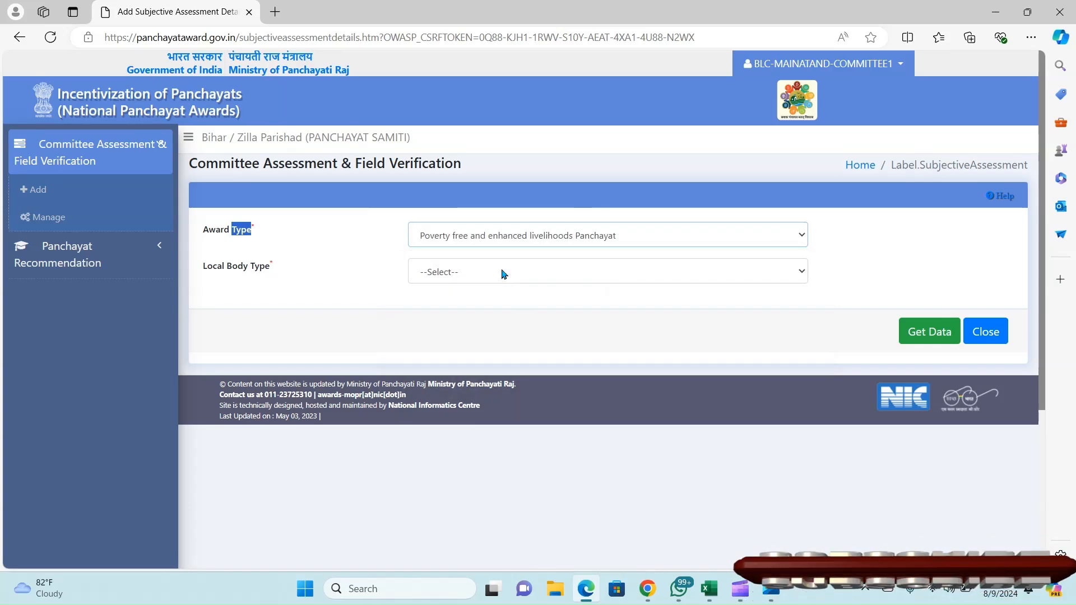
pyautogui.click(462, 275)
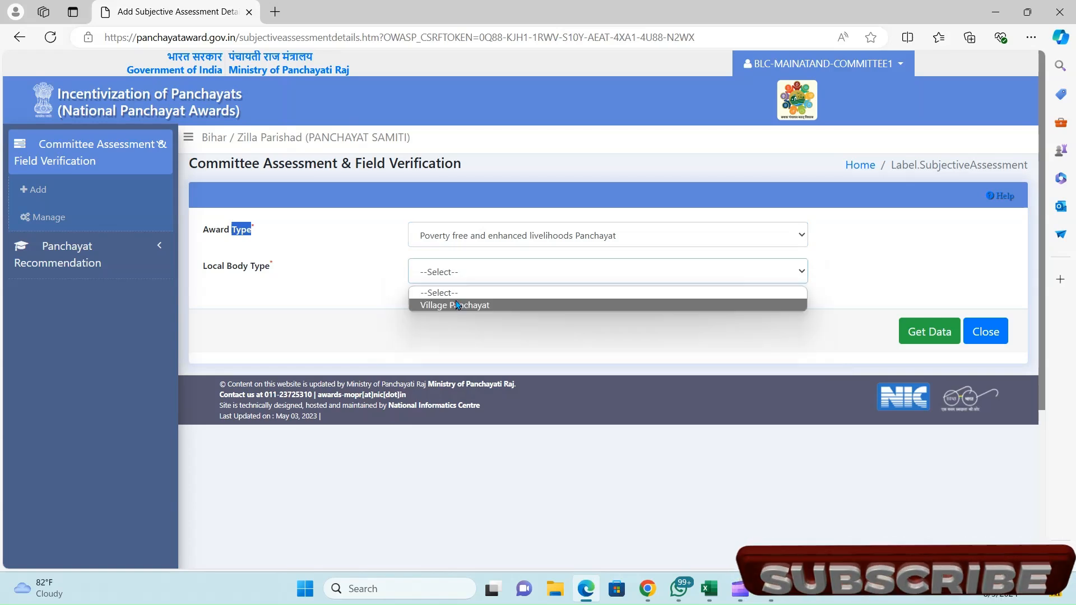
pyautogui.click(456, 306)
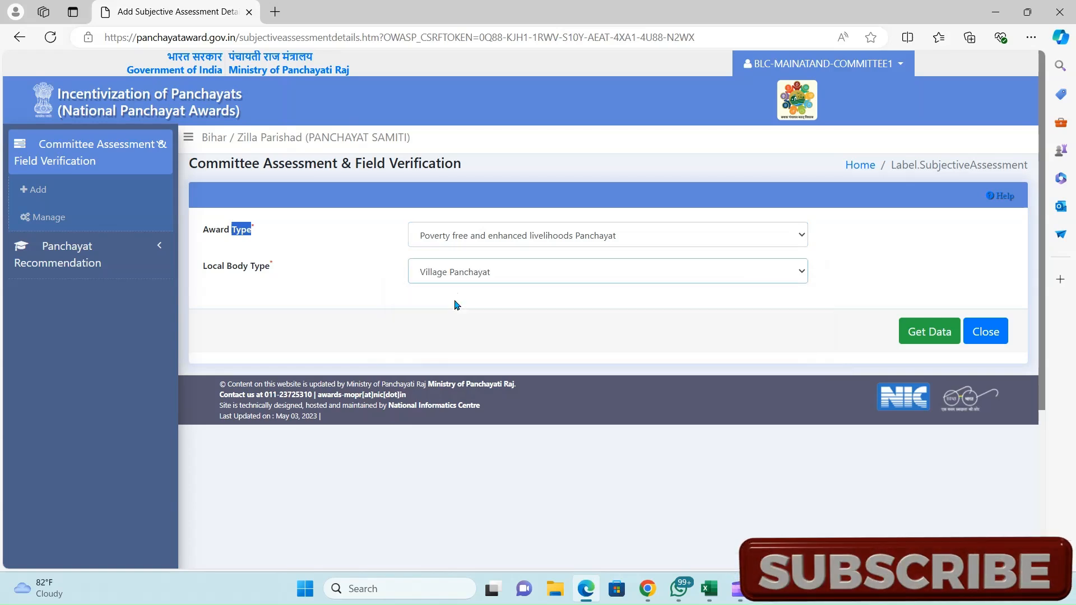
pyautogui.click(950, 344)
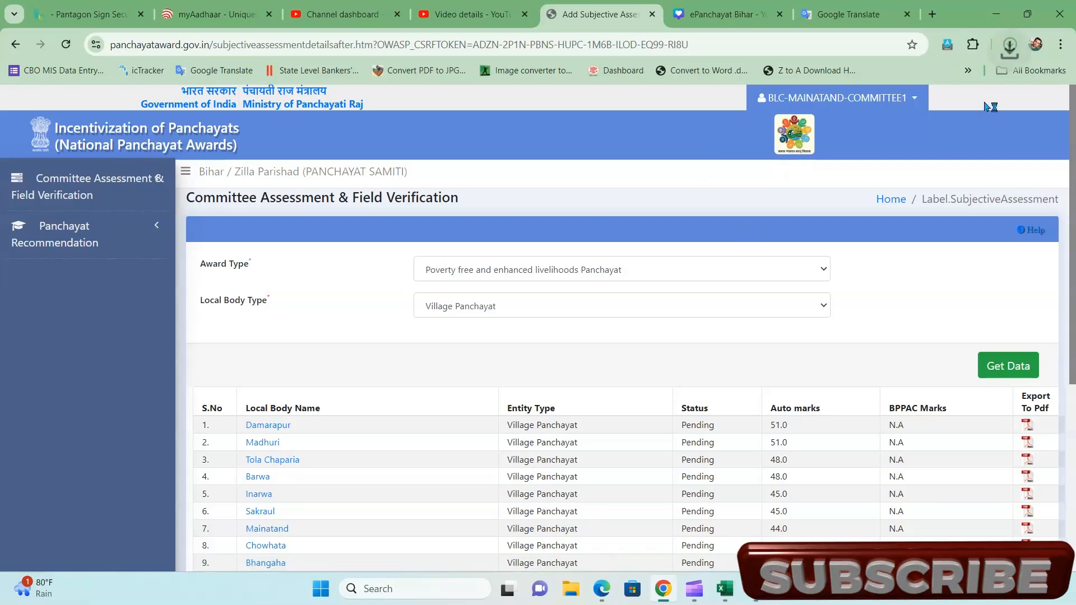
# - Check the downloaded 55.4 KB Damarapur assessment PDF in Chrome's downloads, then close it
pyautogui.click(1009, 46)
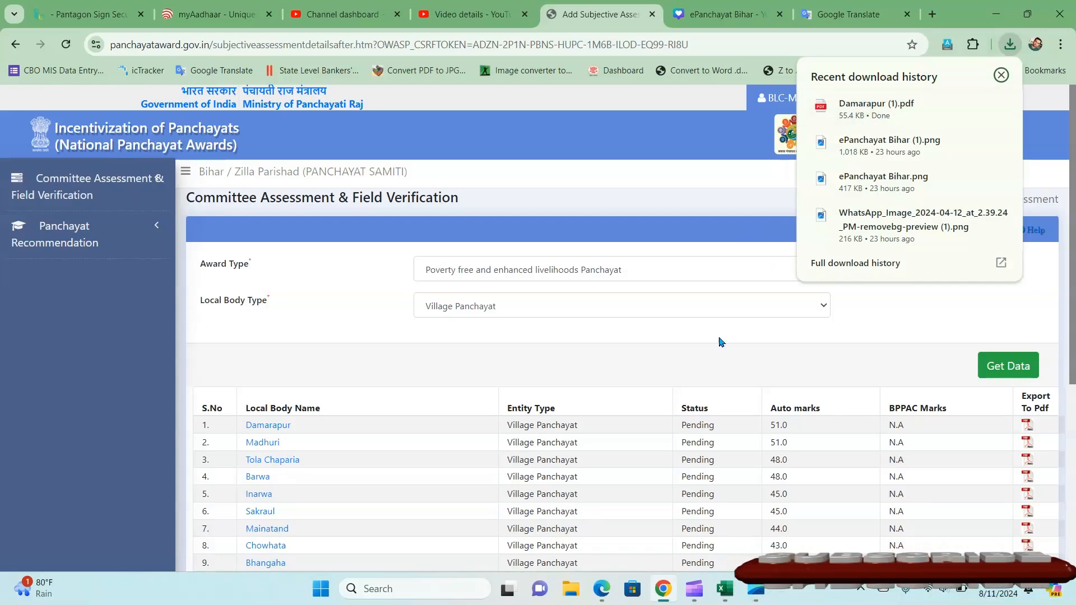
pyautogui.click(503, 363)
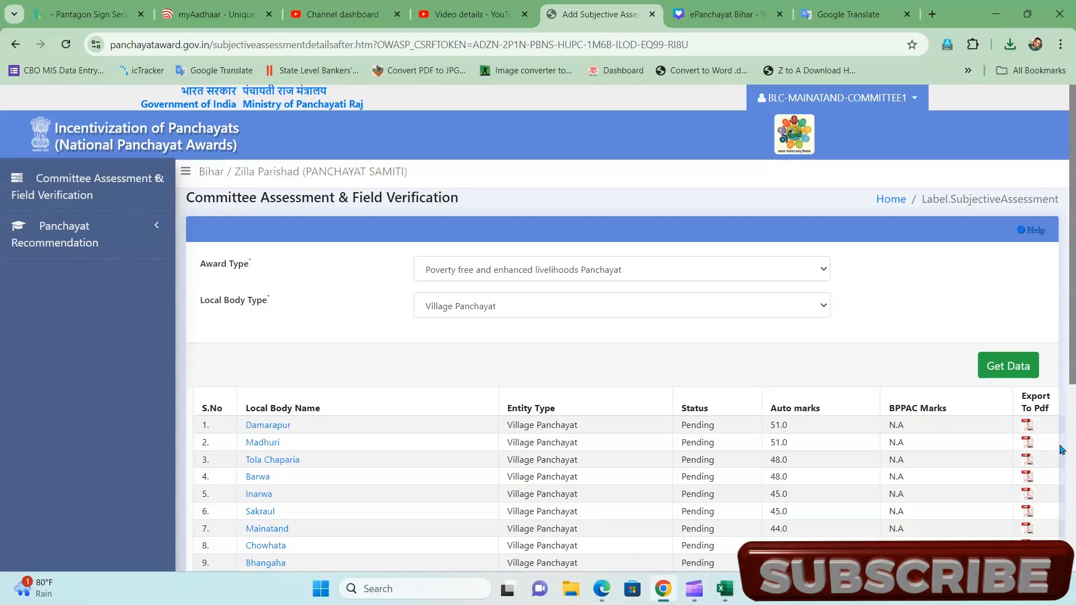
# - Load the Child friendly Panchayat list, then switch the award type to Healthy Panchayat
pyautogui.click(513, 263)
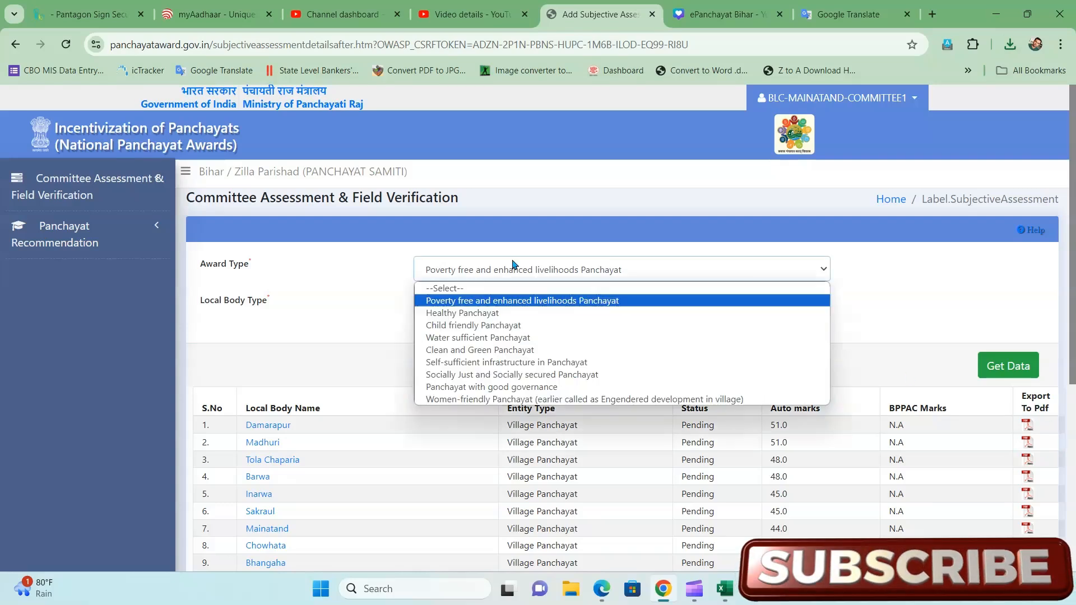
pyautogui.click(473, 323)
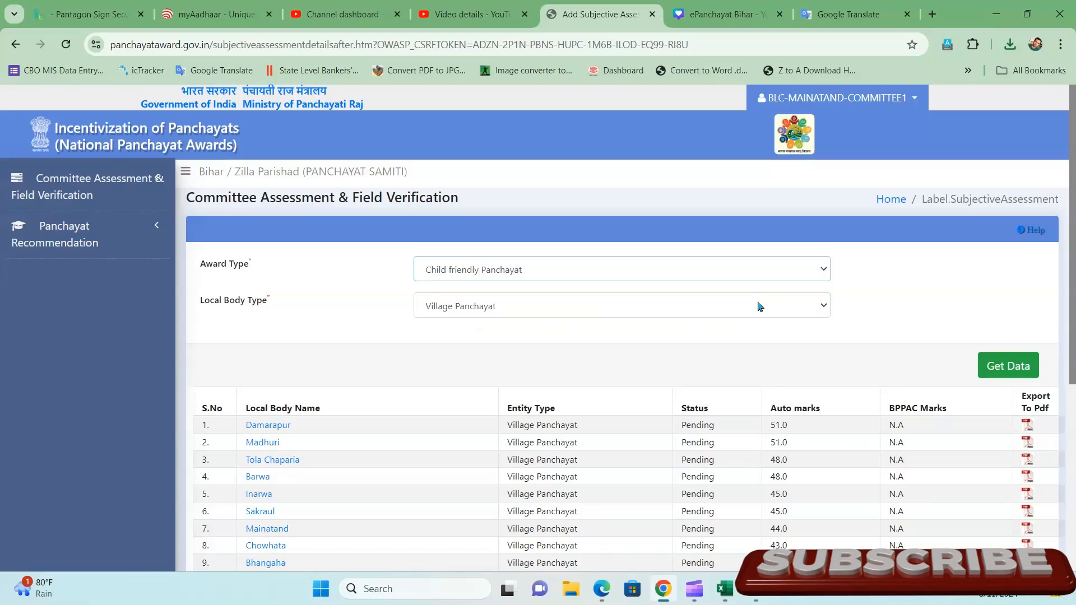
pyautogui.click(1021, 367)
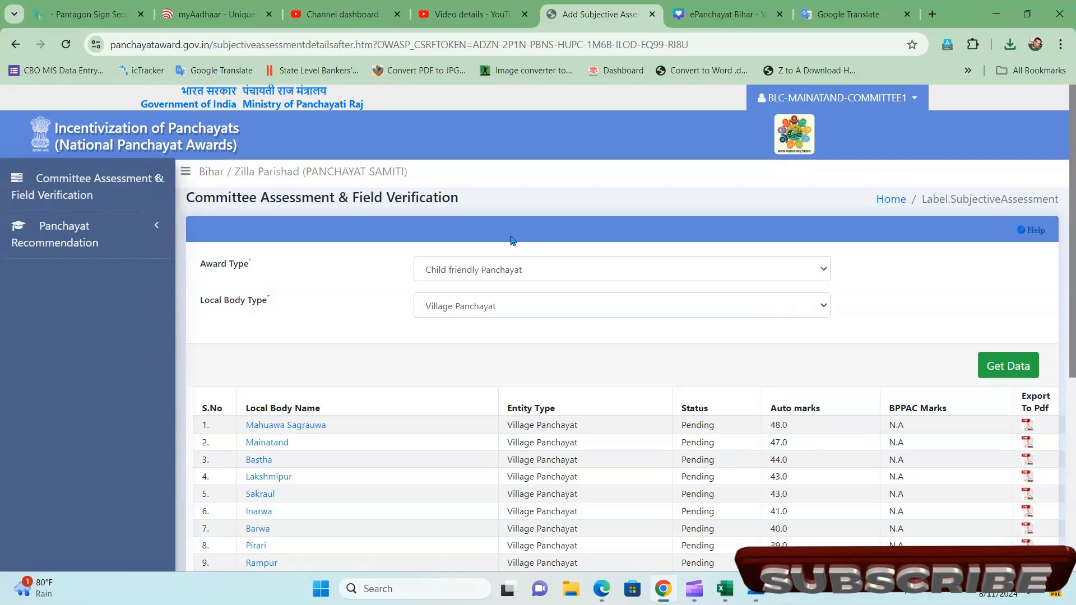
pyautogui.click(465, 268)
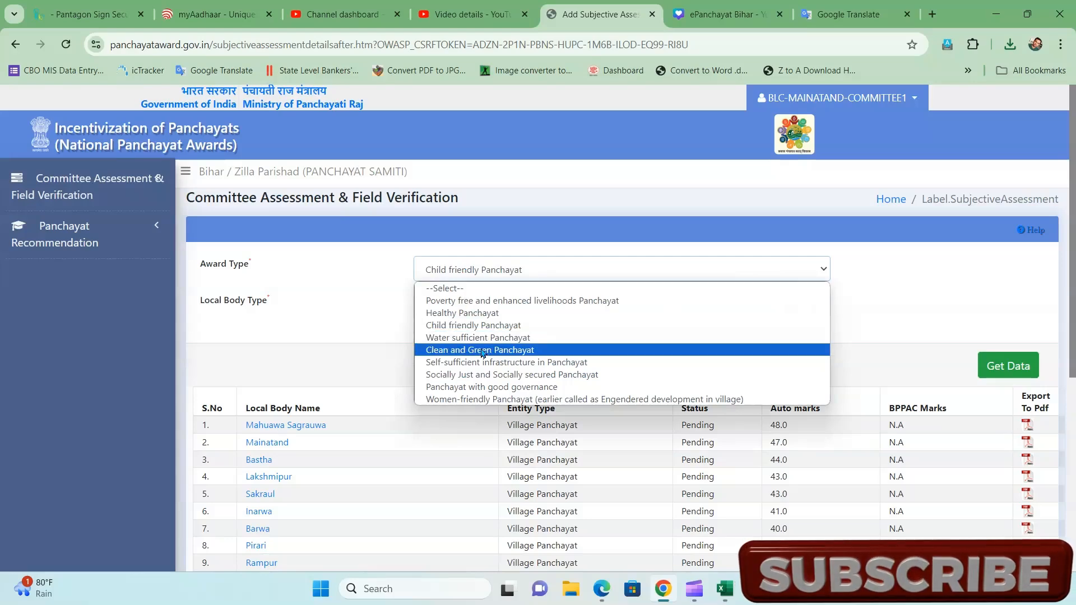
pyautogui.click(477, 314)
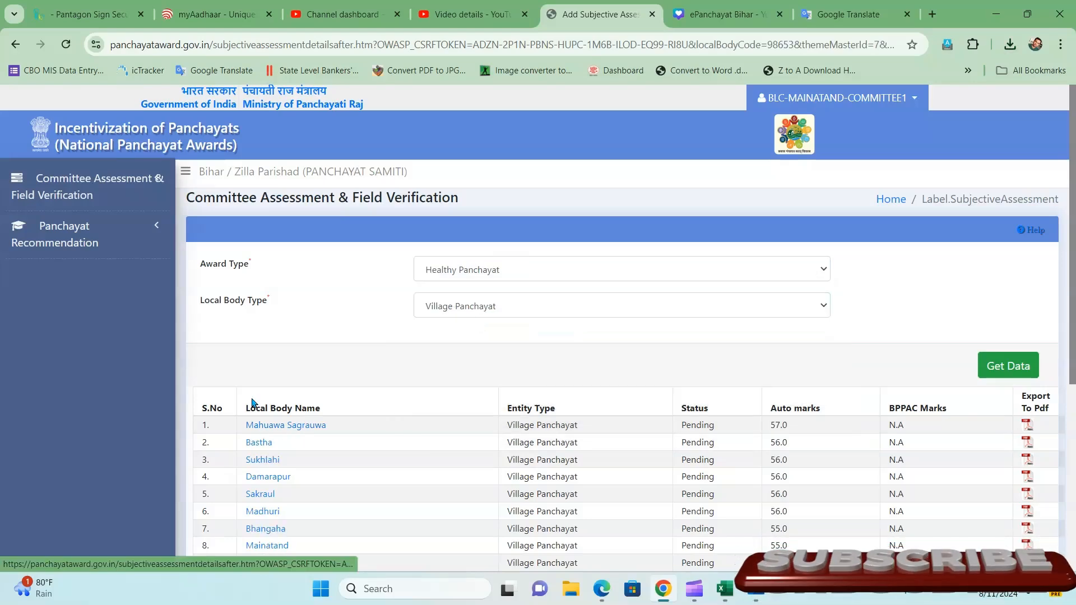
# - Open Mahuawa Sagrauwa's Healthy Panchayat assessment and view question 1's panchayat answer
pyautogui.click(290, 427)
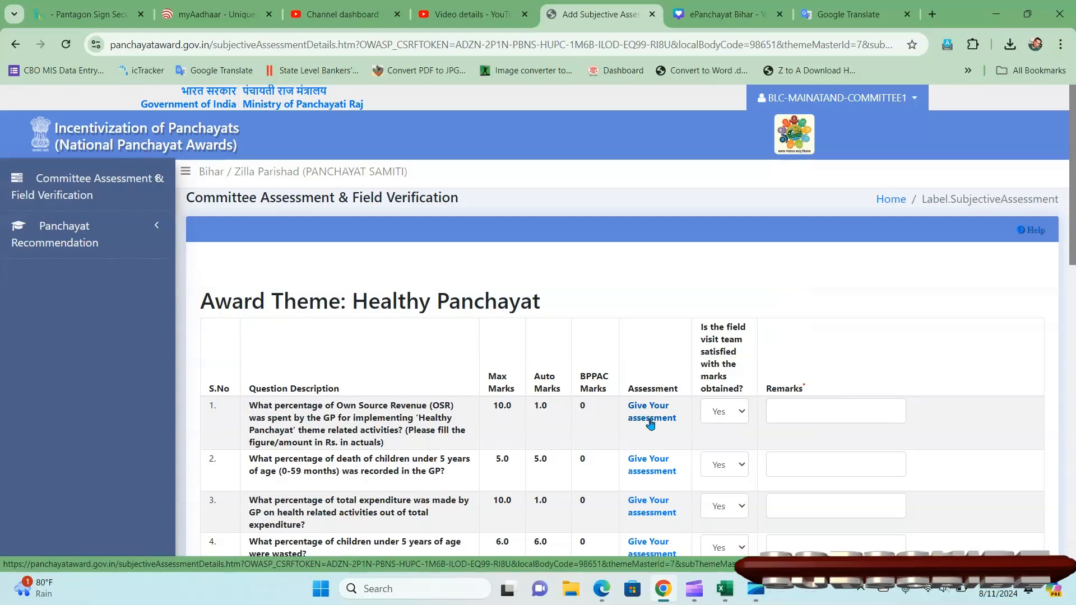
pyautogui.click(650, 424)
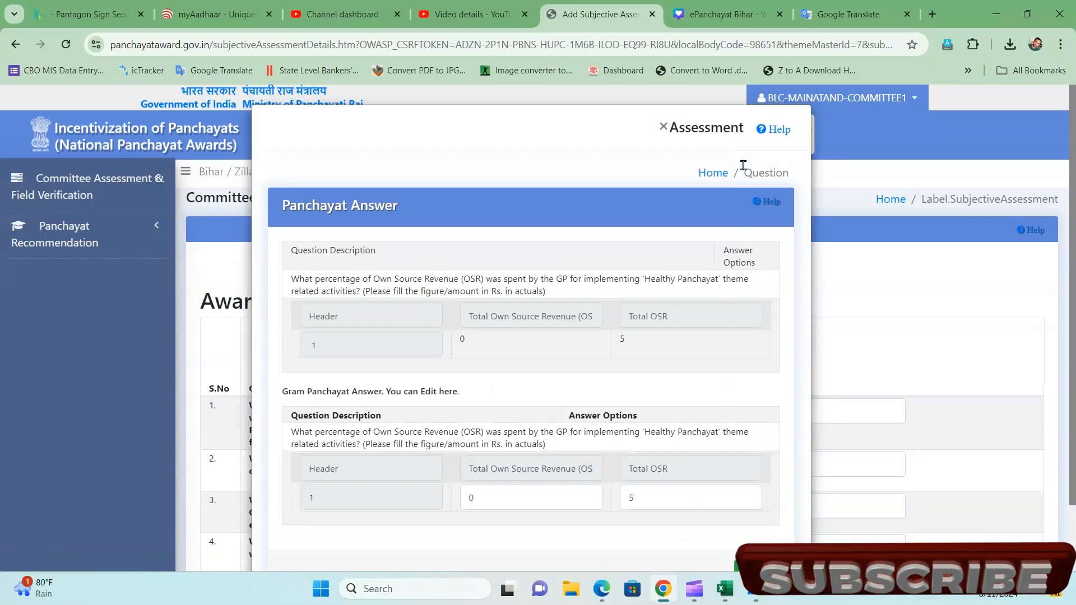
pyautogui.click(663, 126)
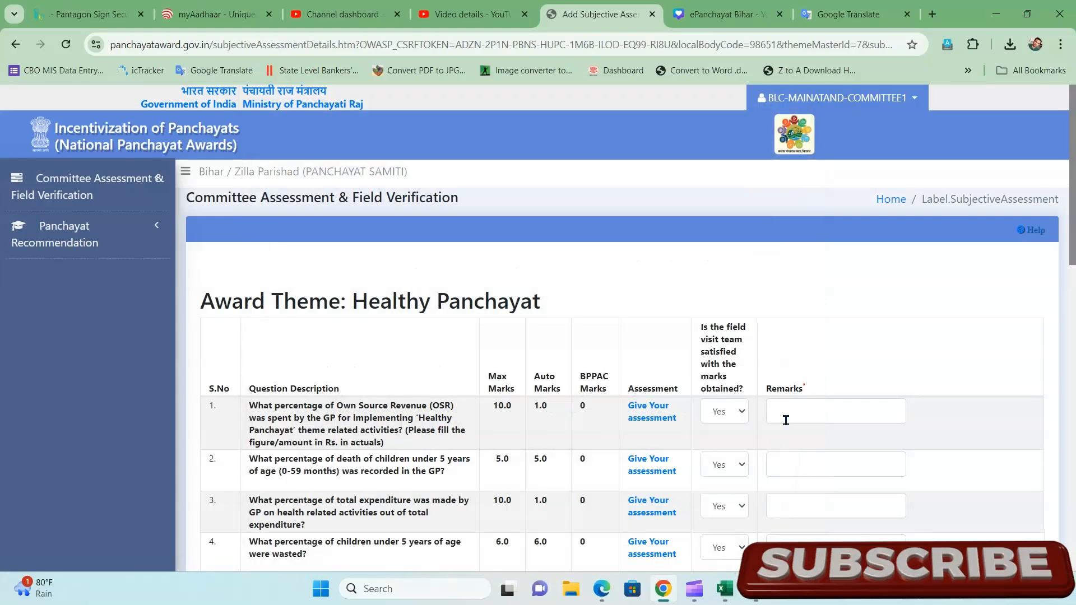
# - Enter remark 'ok' for the first half of the subjective questions
pyautogui.click(785, 420)
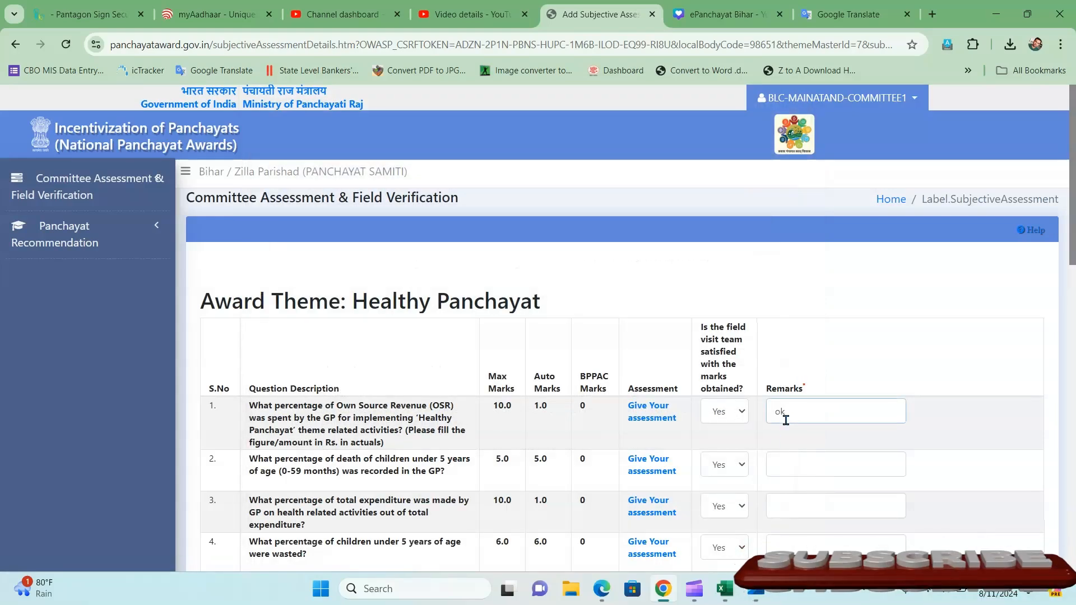
pyautogui.click(788, 458)
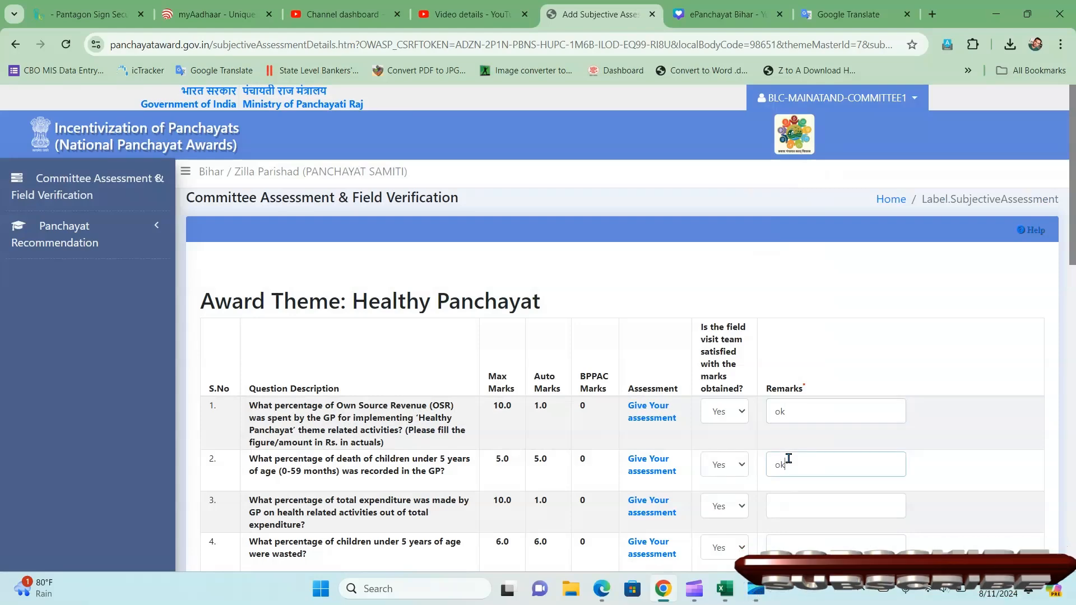
pyautogui.press('Tab')
pyautogui.press('Tab')
pyautogui.press('Tab')
pyautogui.write('ok')
pyautogui.press('Tab')
pyautogui.press('Tab')
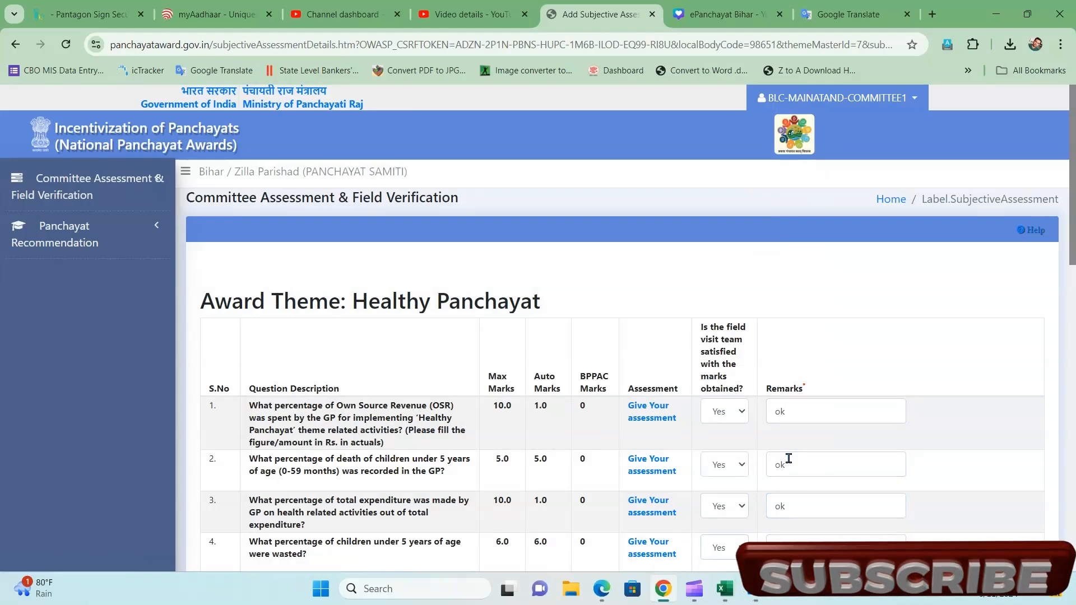
pyautogui.press('Tab')
pyautogui.press('Tab')
pyautogui.press('Tab')
pyautogui.write('ok')
pyautogui.press('Tab')
pyautogui.press('Tab')
pyautogui.press('Tab')
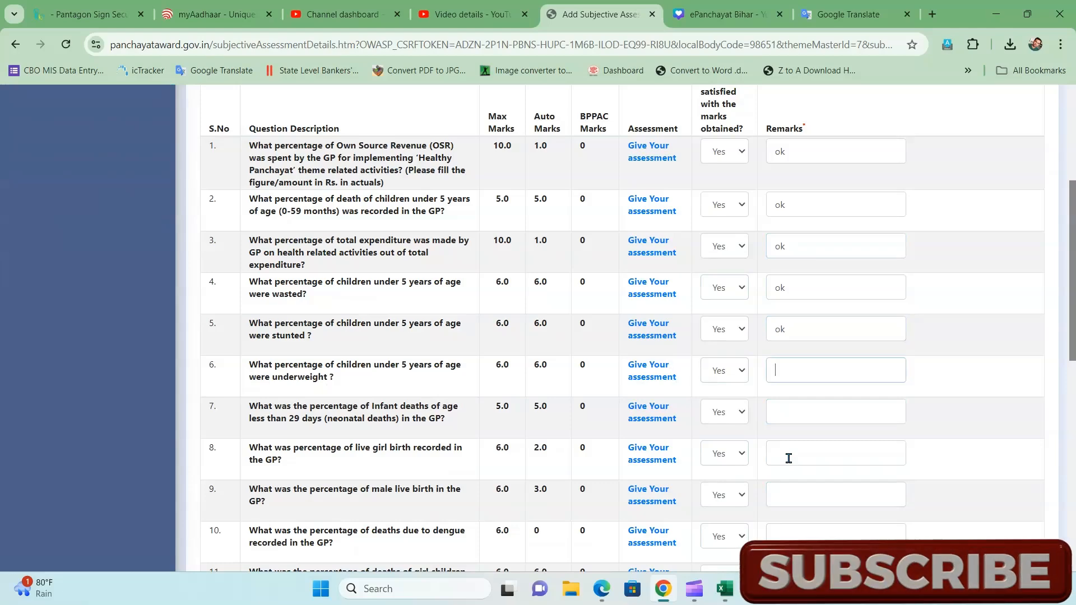
pyautogui.press('Tab')
pyautogui.press('Tab')
pyautogui.press('Tab')
pyautogui.write('ok')
pyautogui.press('Tab')
pyautogui.press('Tab')
pyautogui.press('Tab')
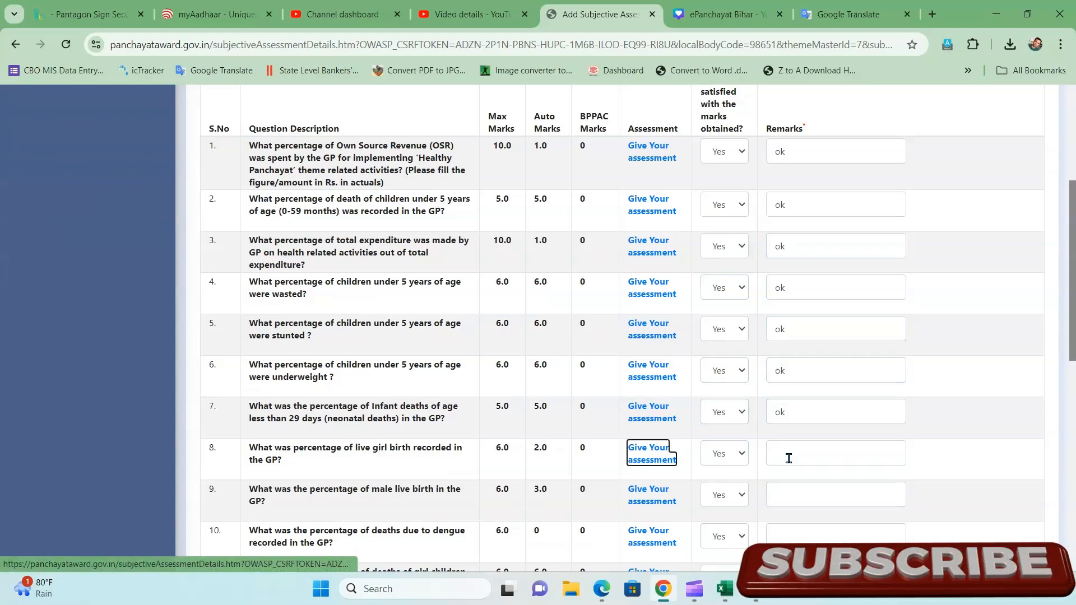
pyautogui.write('ok')
pyautogui.press('Tab')
pyautogui.press('Tab')
pyautogui.press('Tab')
pyautogui.press('Tab')
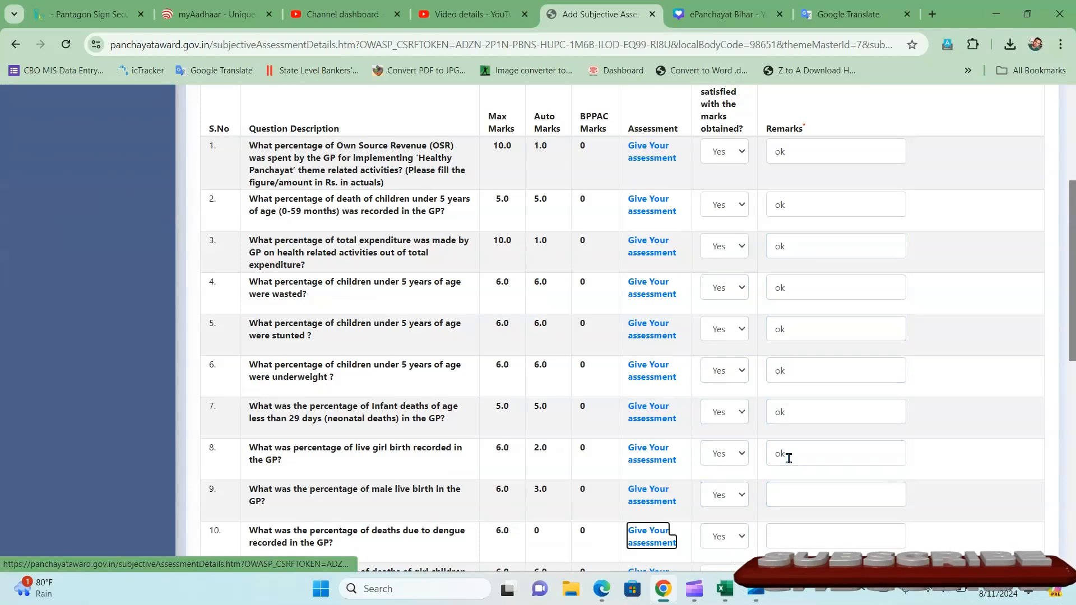
pyautogui.hotkey('shift', 'Tab')
pyautogui.write('ok')
# - Enter remark 'ok' for the remaining questions through question 13
pyautogui.press('Tab')
pyautogui.press('Tab')
pyautogui.press('Tab')
pyautogui.write('ok')
pyautogui.press('Tab')
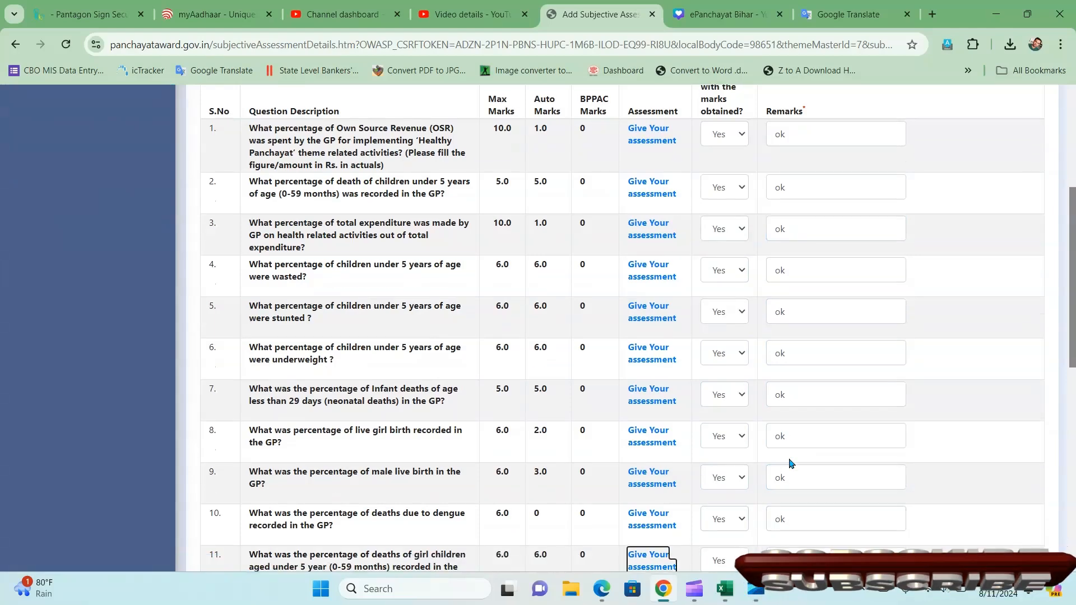
pyautogui.press('Tab')
pyautogui.press('Tab')
pyautogui.write('ok')
pyautogui.press('Tab')
pyautogui.press('Tab')
pyautogui.press('Tab')
pyautogui.write('ok')
pyautogui.press('Tab')
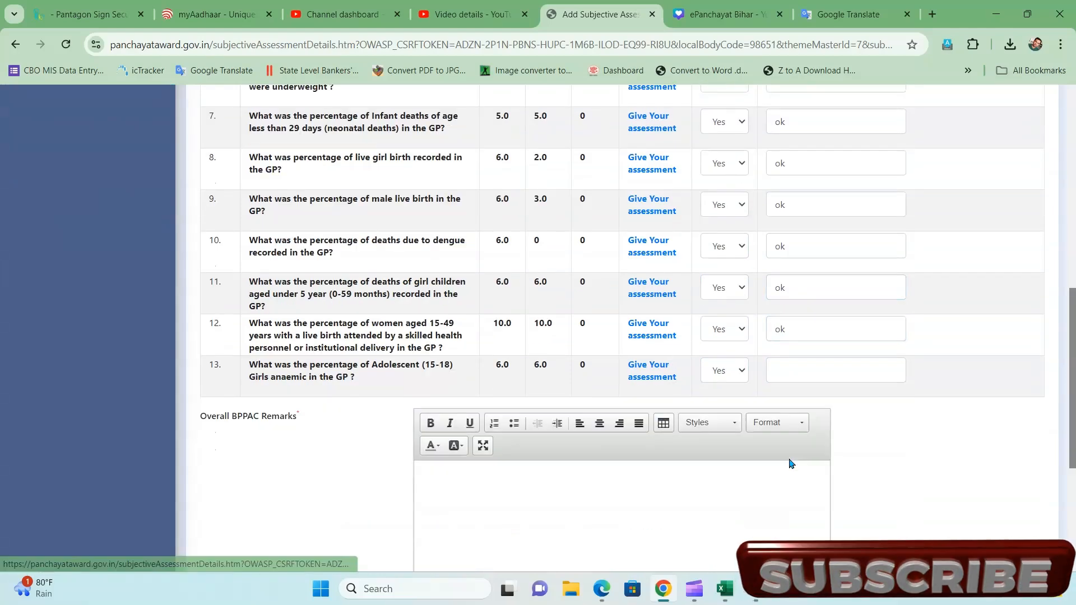
# - Paste the Hindi text into Overall BPPAC Remarks
pyautogui.press('Tab')
pyautogui.press('Tab')
pyautogui.write('ok')
pyautogui.press('Tab')
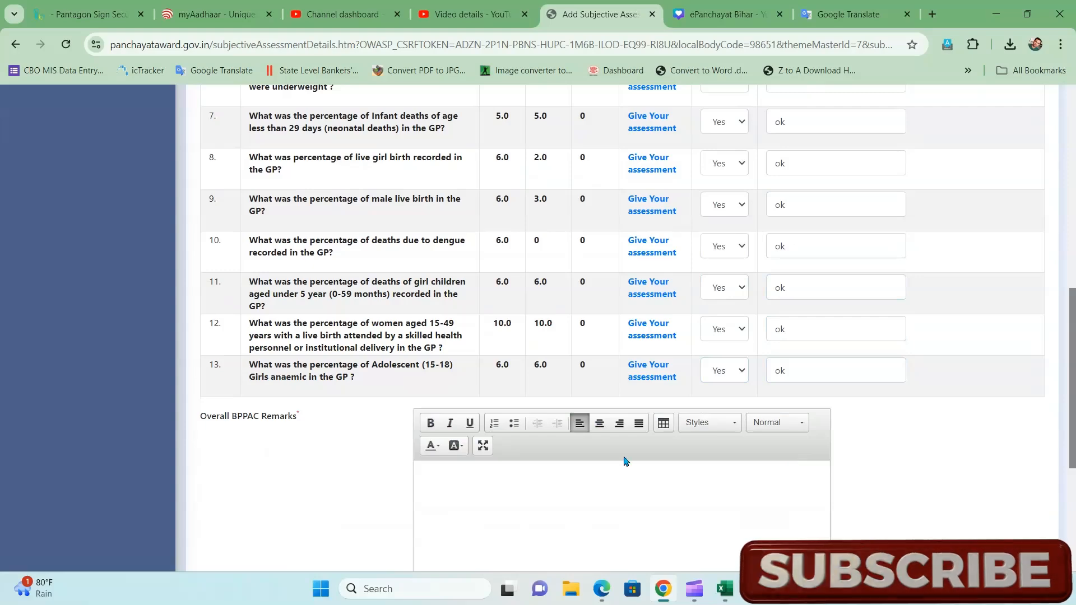
pyautogui.hotkey('ctrl', 'v')
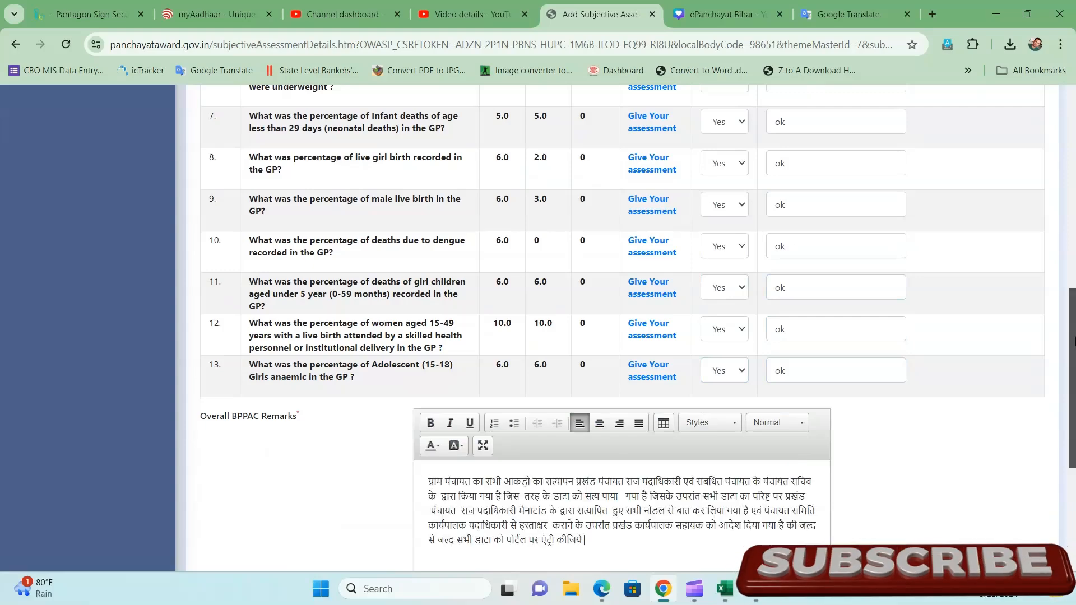
pyautogui.scroll(-5, 1073, 342)
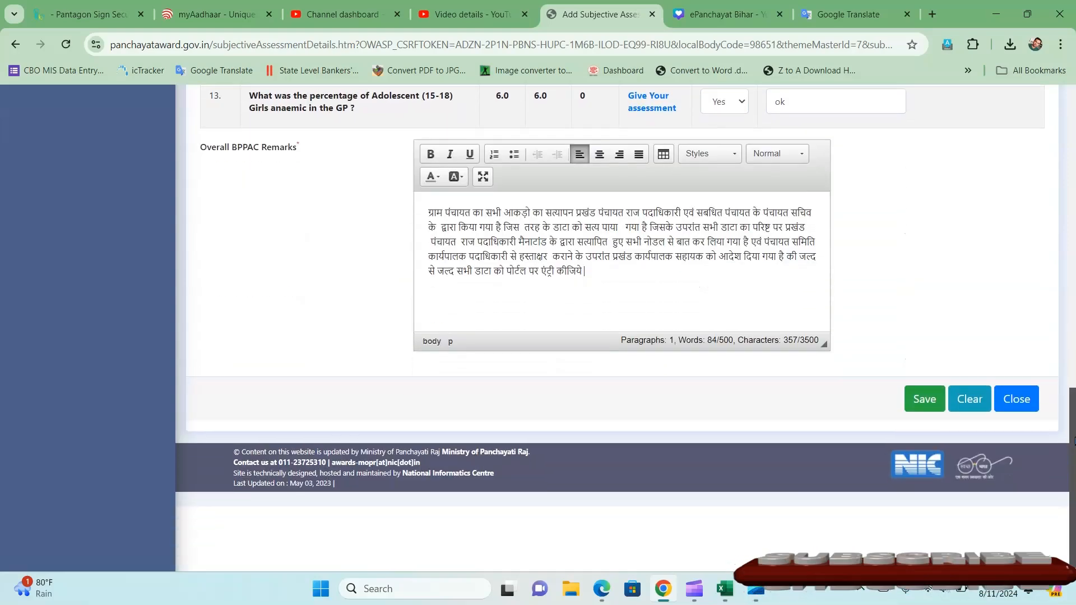
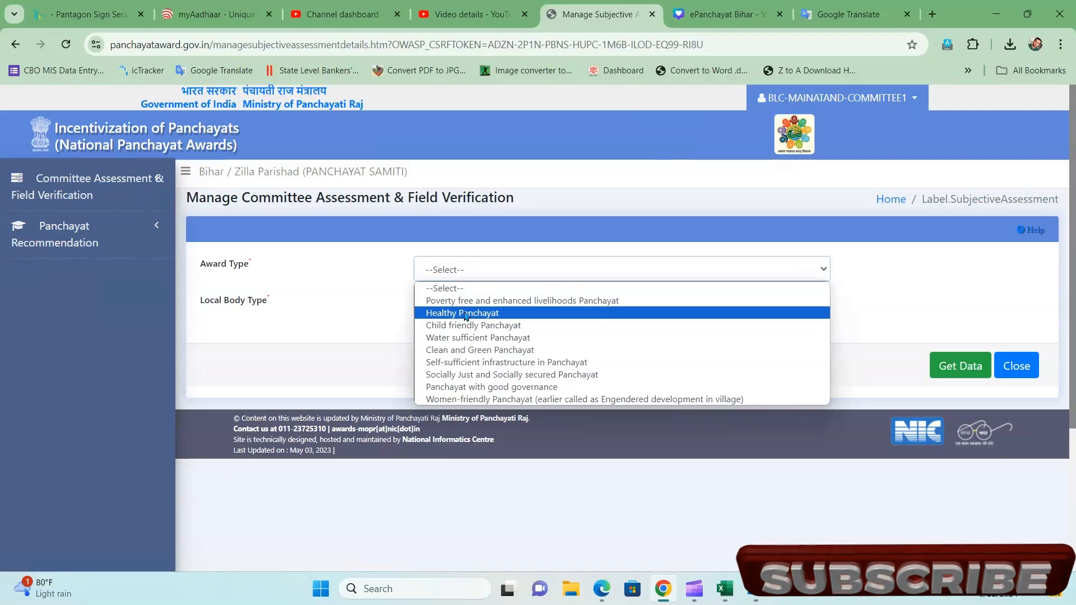
# - Load the Healthy Panchayat list for Village Panchayats
pyautogui.click(464, 314)
pyautogui.click(465, 313)
pyautogui.click(470, 339)
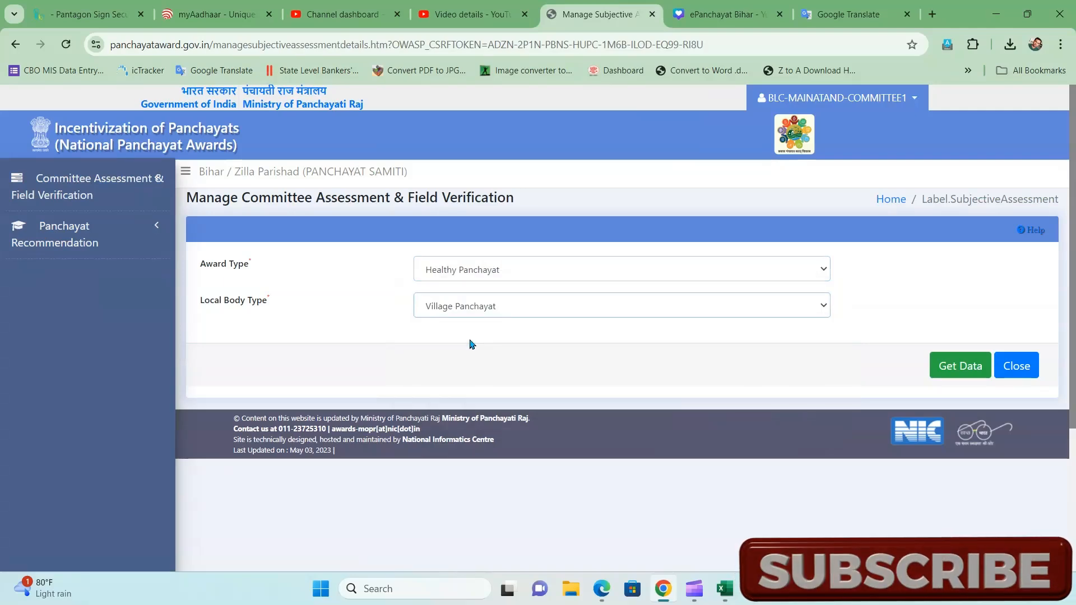
pyautogui.click(969, 366)
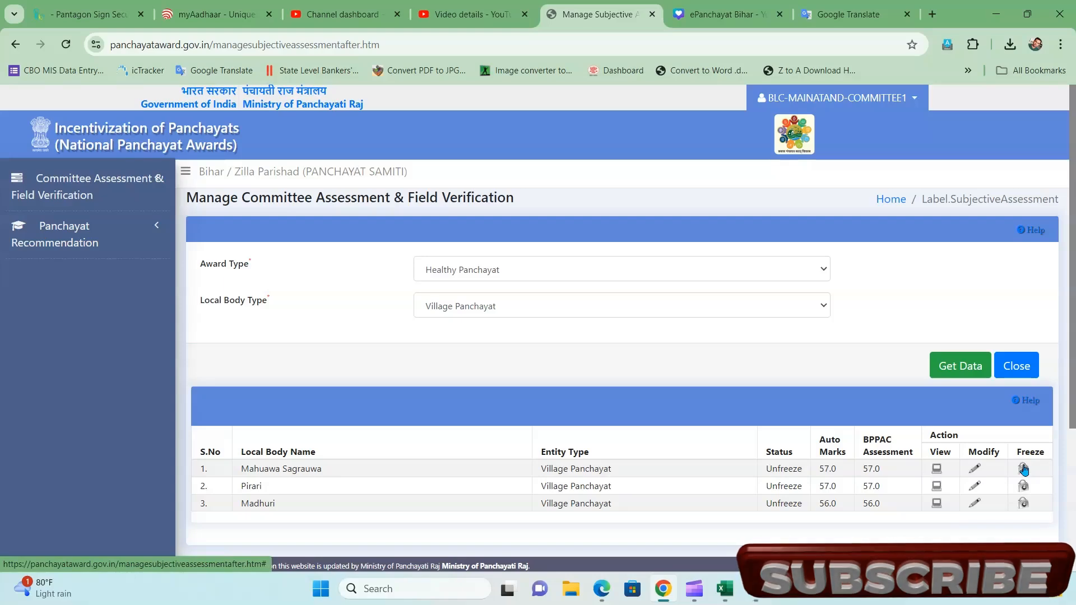
# - Open the freeze page for Mahuawa Sagrauwa and download its BLC field verification file
pyautogui.click(1023, 470)
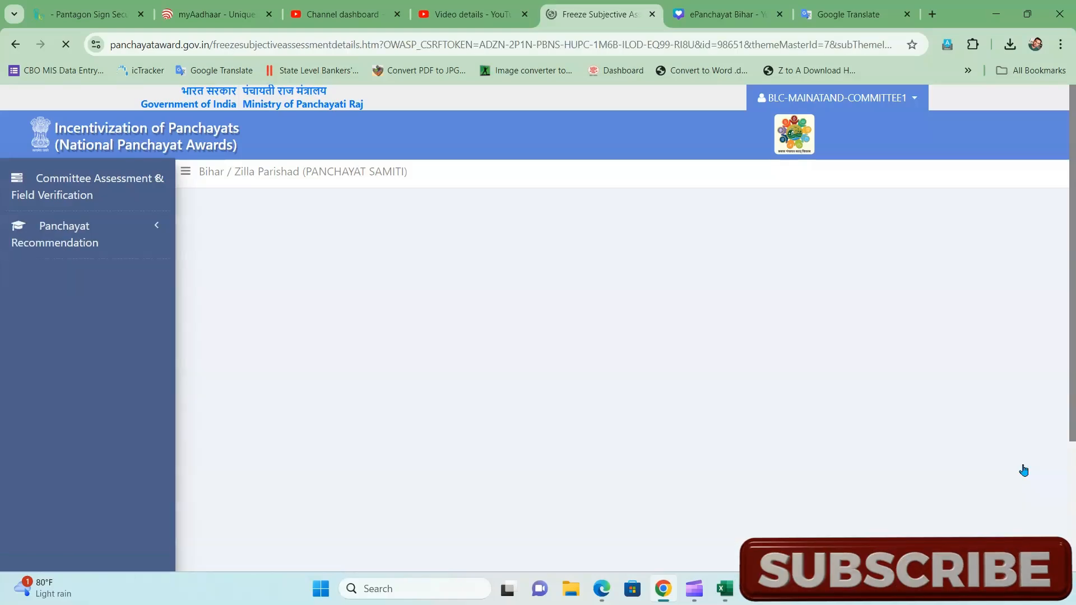
pyautogui.scroll(-12, 806, 457)
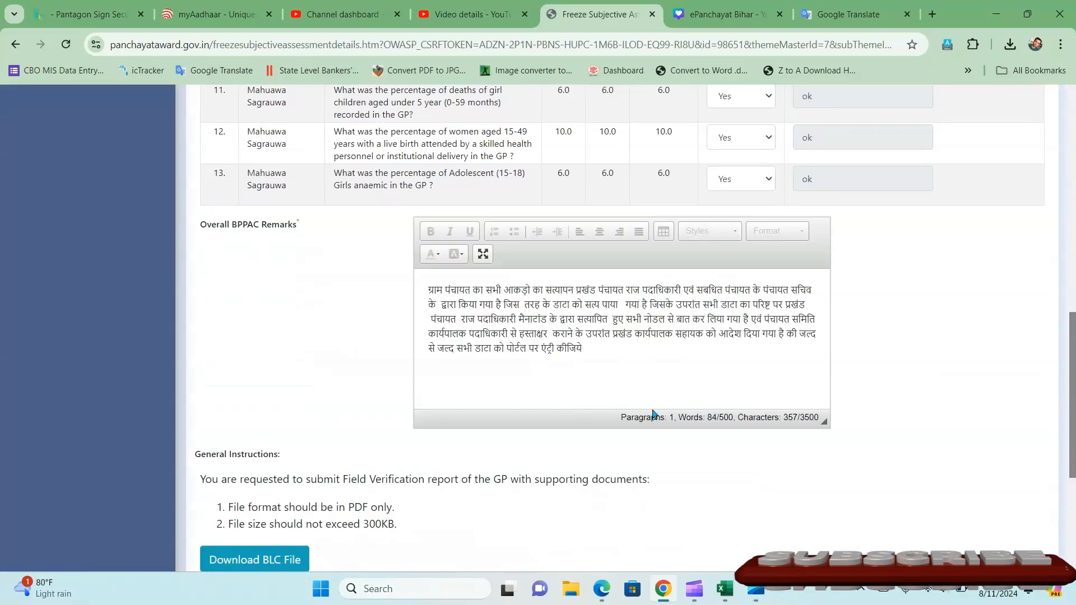
pyautogui.scroll(-1, 567, 500)
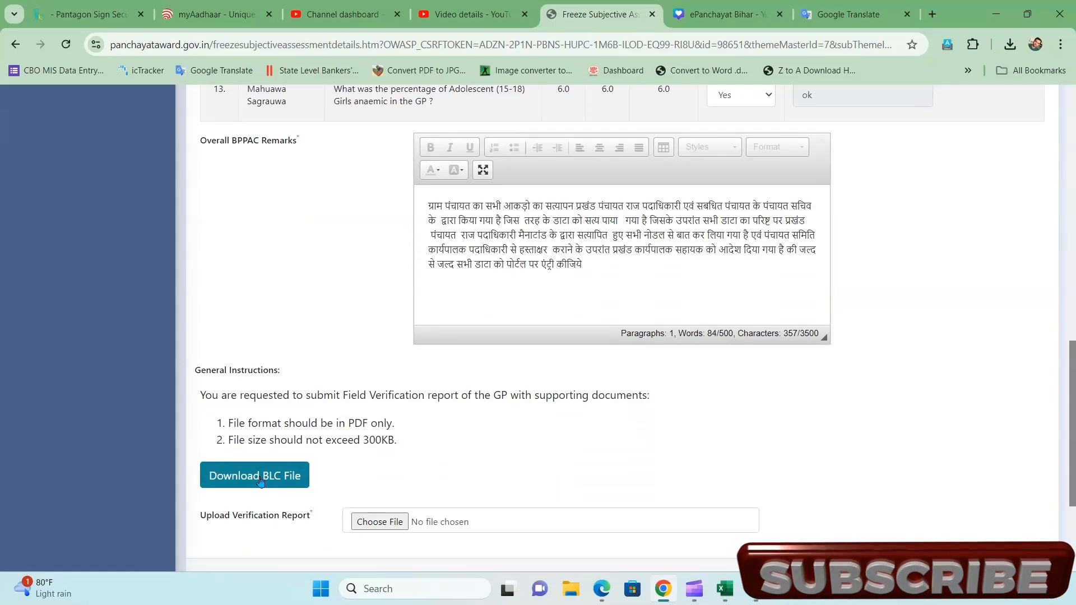
pyautogui.click(260, 481)
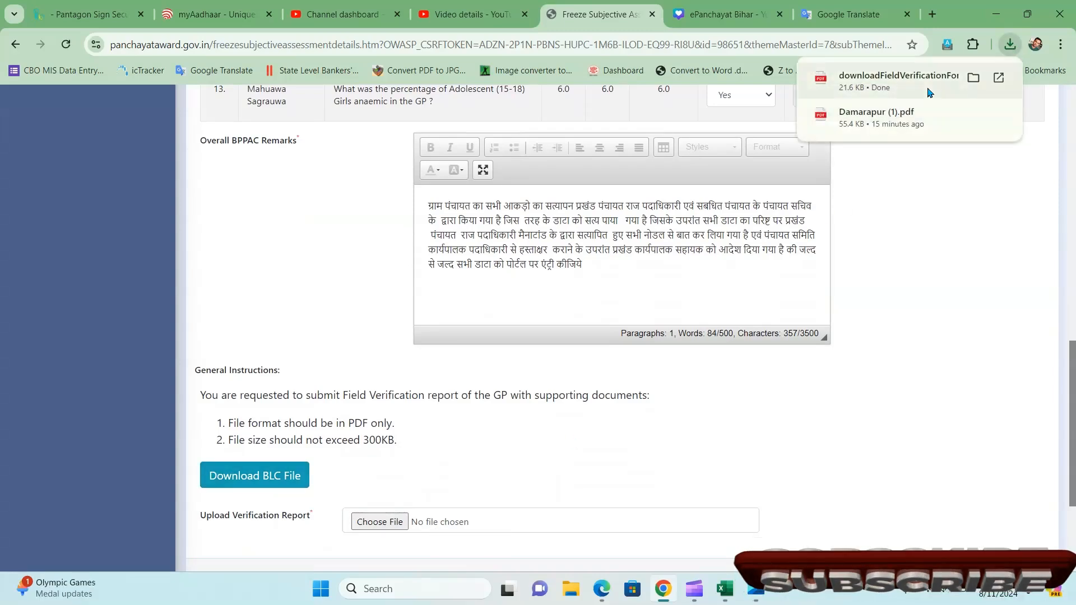
# - Review the downloaded 3-page Healthy Panchayat verification report PDF, then return to the freeze page
pyautogui.click(925, 90)
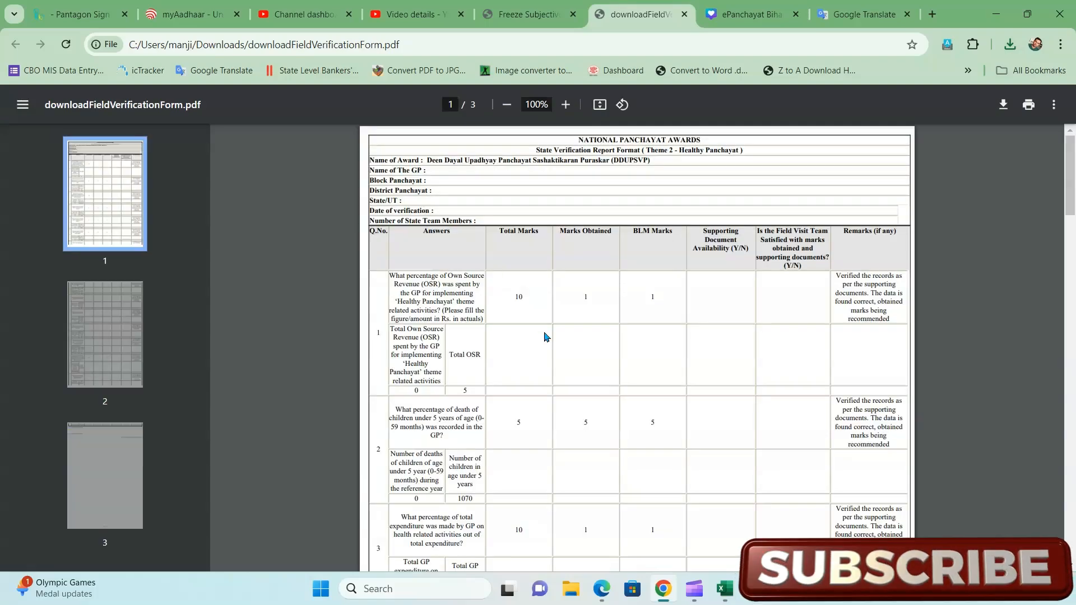
pyautogui.click(519, 6)
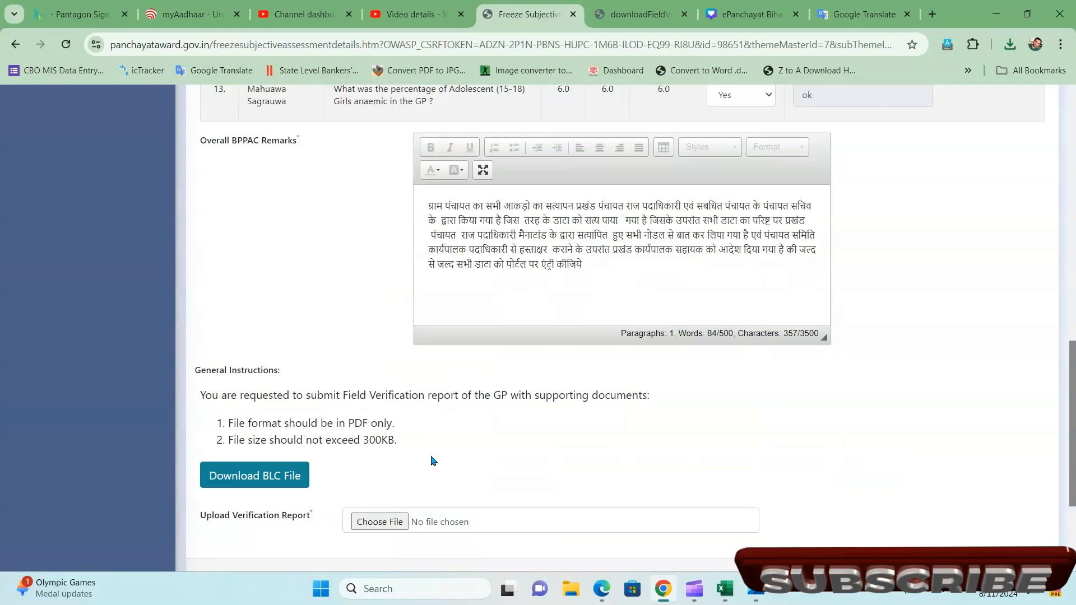
# - Attach 33.pdf as the Upload Verification Report, noting the PDF-only, 300KB limit
pyautogui.scroll(-2, 432, 460)
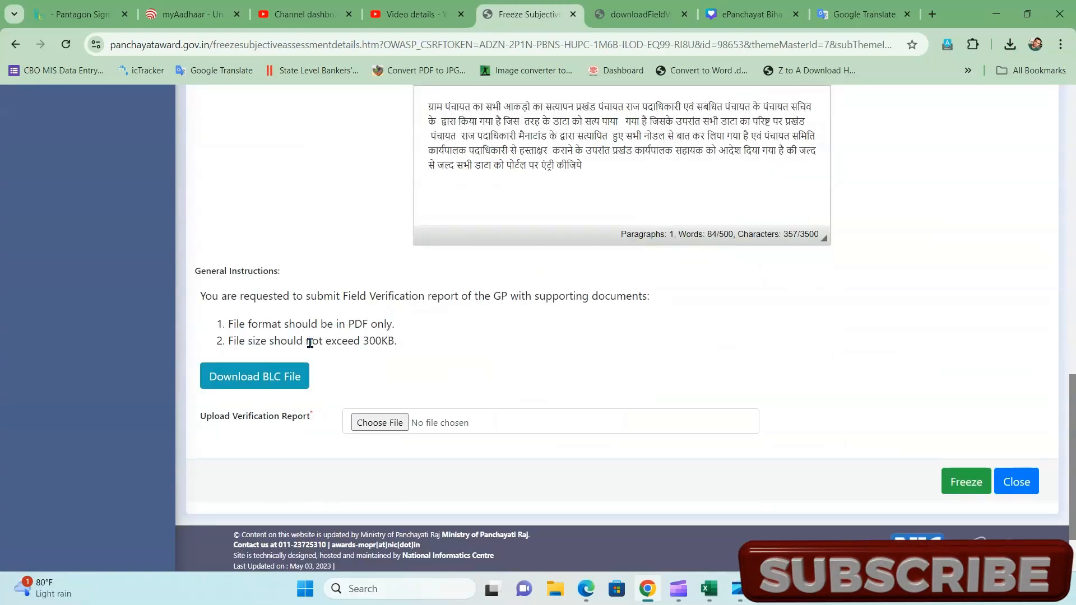
pyautogui.tripleClick(280, 340)
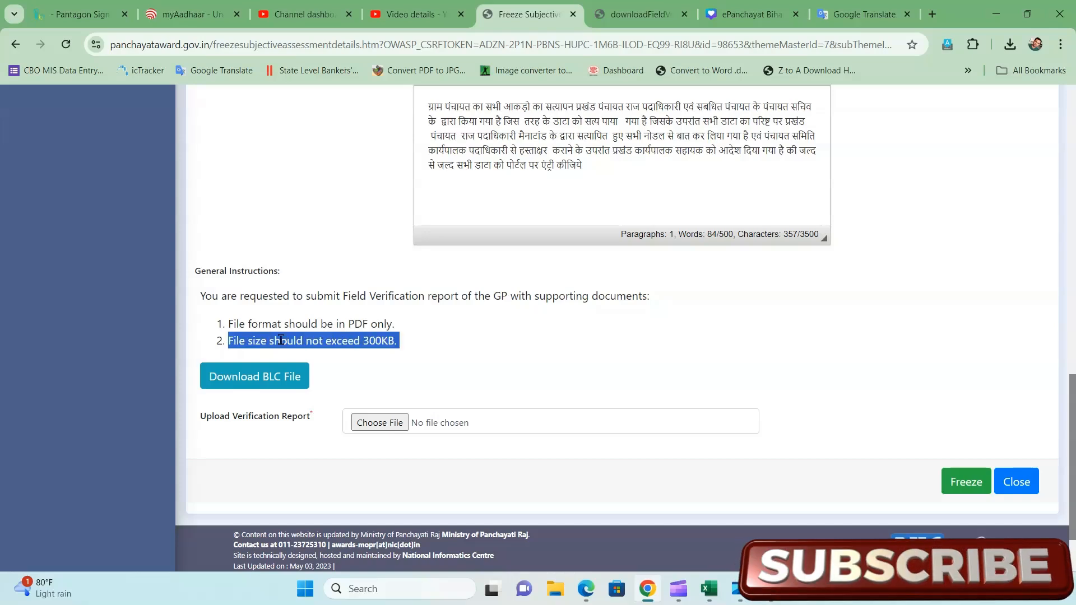
pyautogui.tripleClick(291, 327)
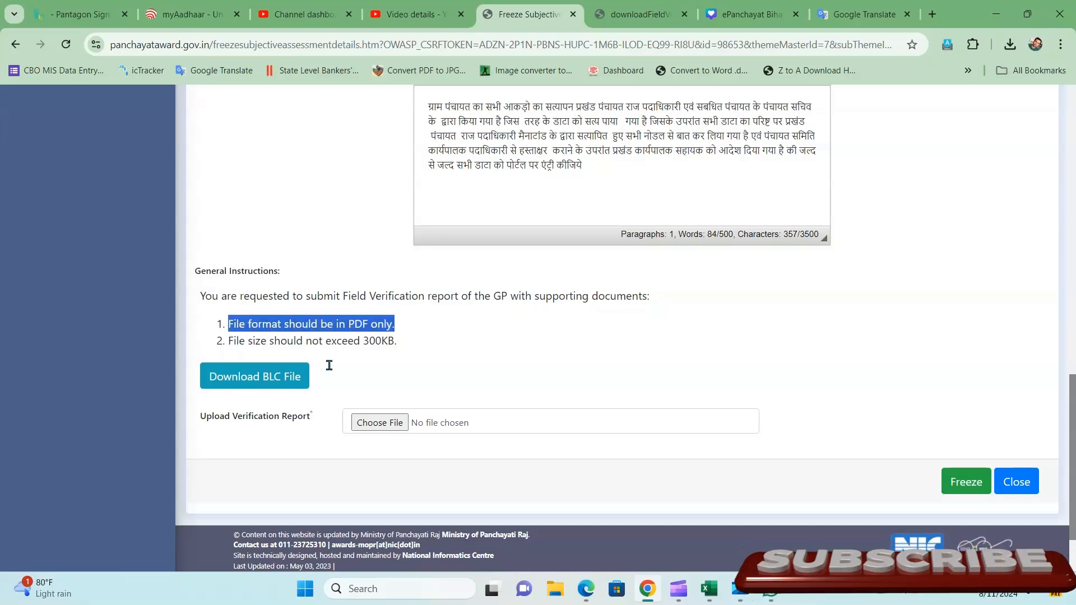
pyautogui.click(380, 424)
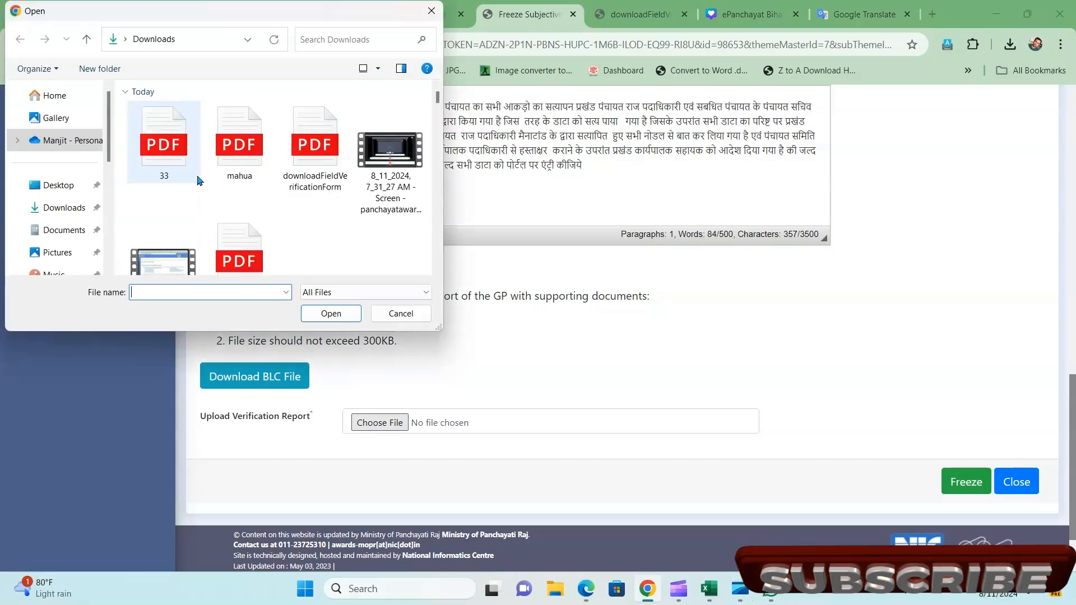
pyautogui.doubleClick(156, 151)
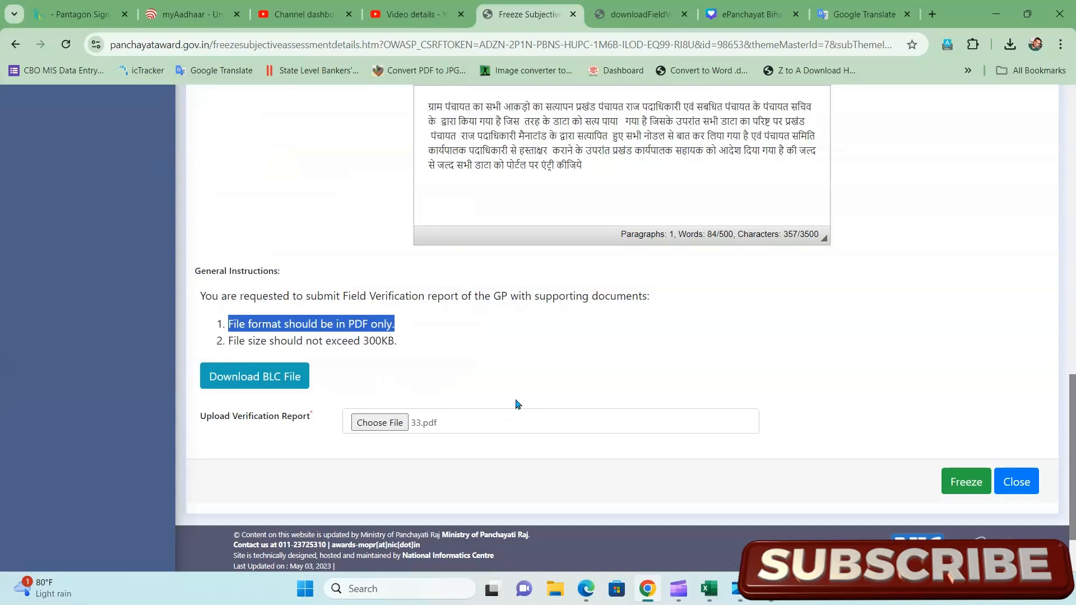
pyautogui.click(967, 483)
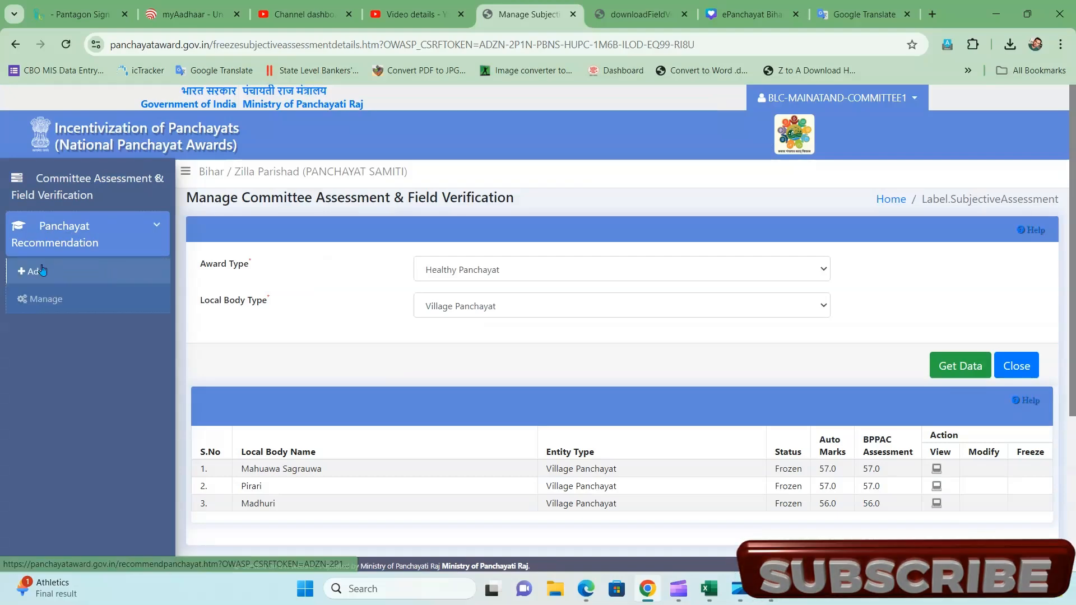
# - Recommend Mahuawa Sagrauwa, Pirari and Madhuri as Healthy Panchayat Village Panchayats and save
pyautogui.click(29, 278)
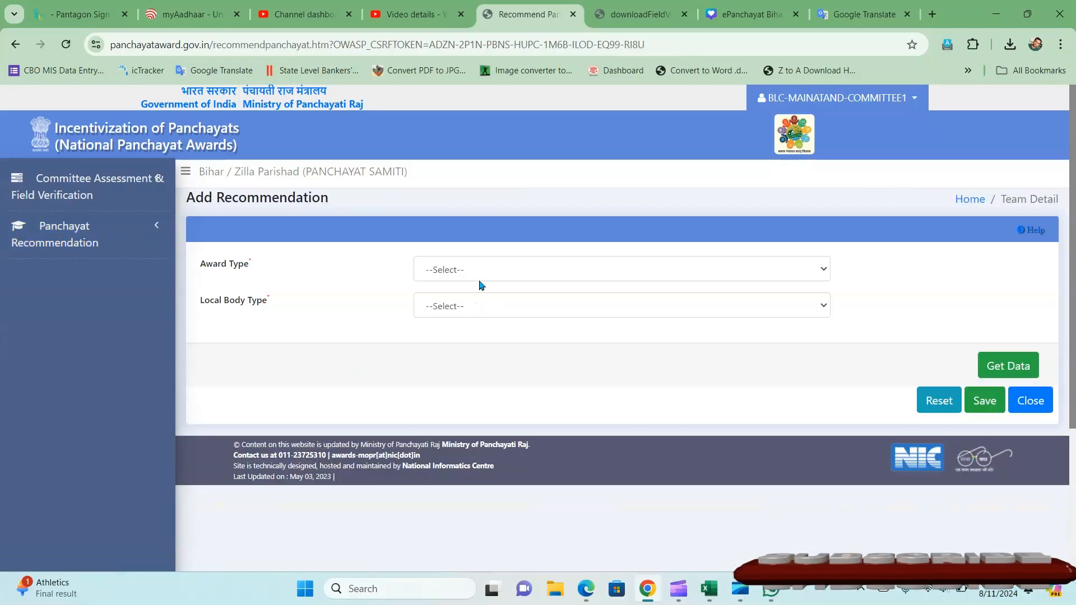
pyautogui.click(451, 277)
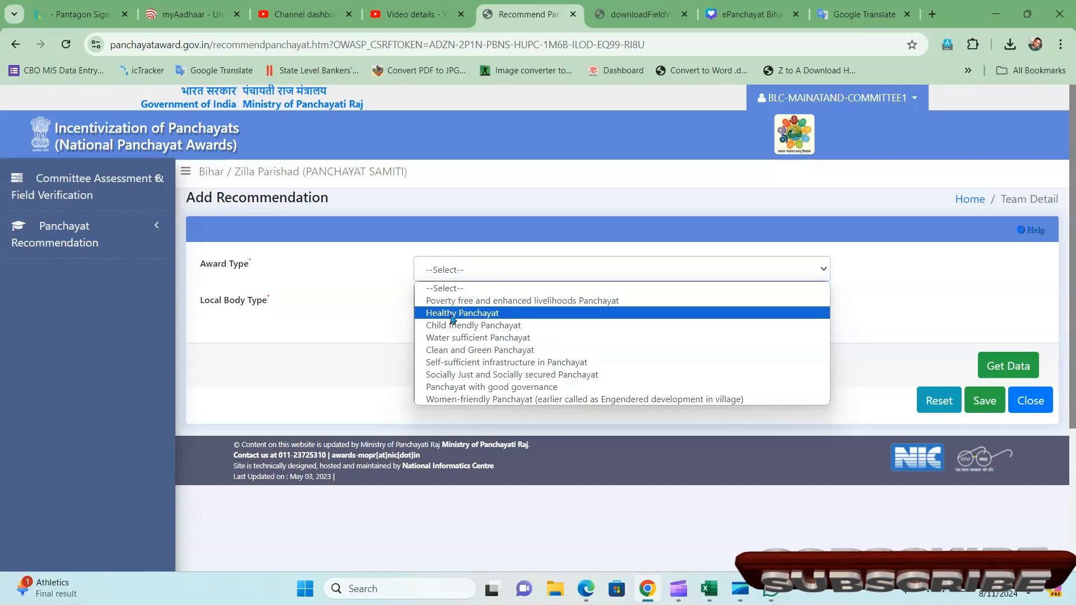
pyautogui.click(453, 315)
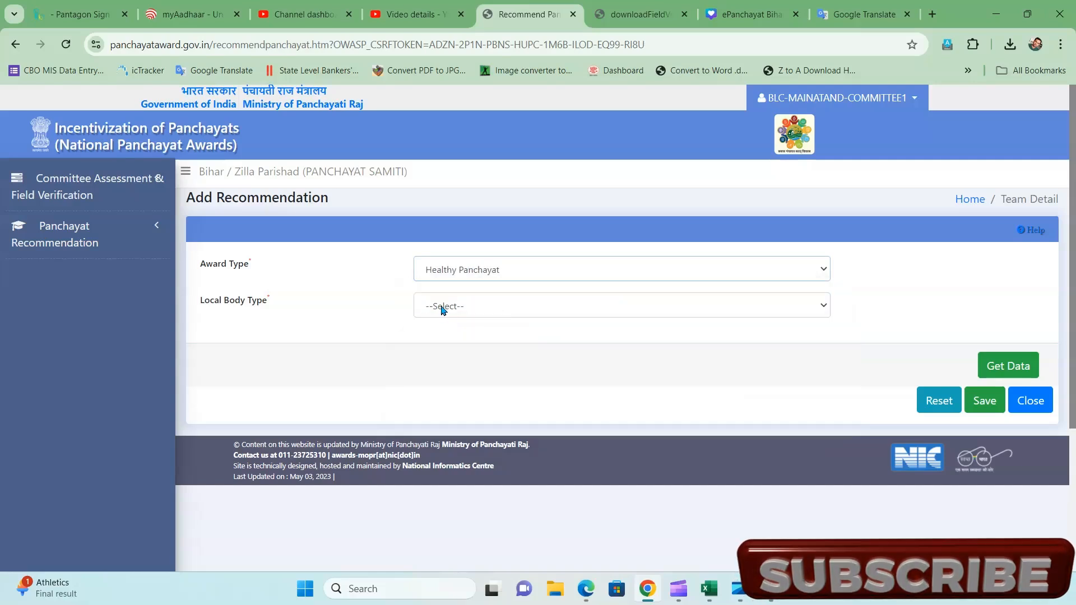
pyautogui.click(443, 310)
pyautogui.click(452, 338)
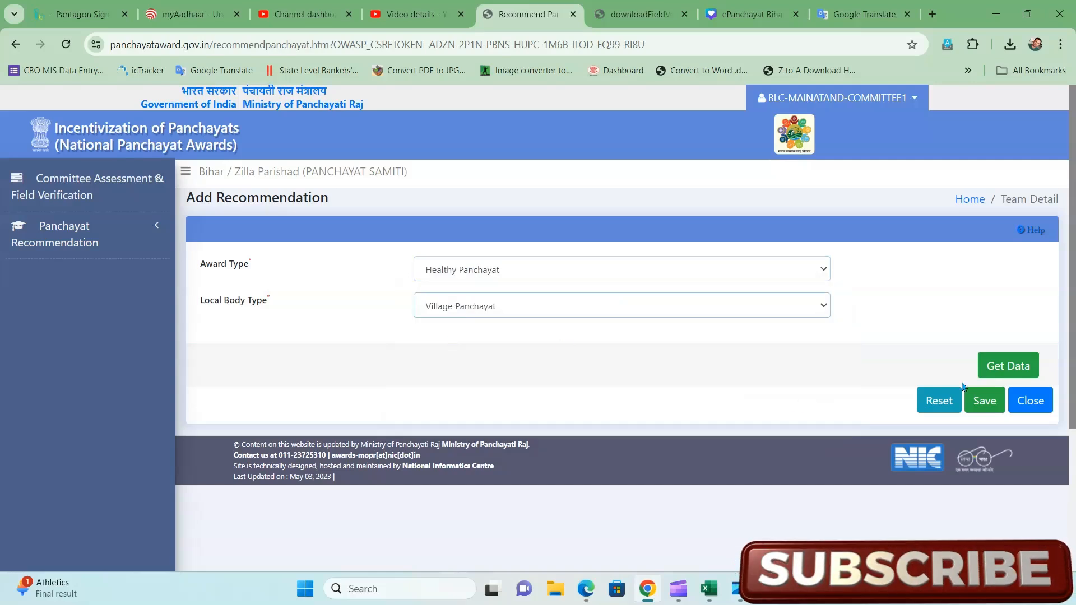
pyautogui.click(995, 374)
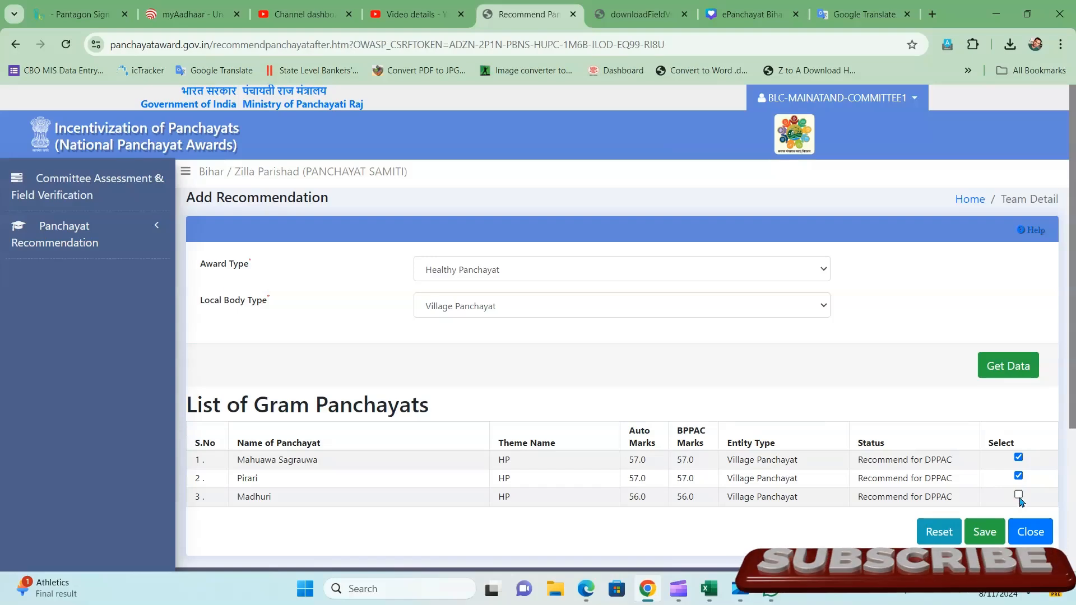
pyautogui.scroll(-3, 1021, 500)
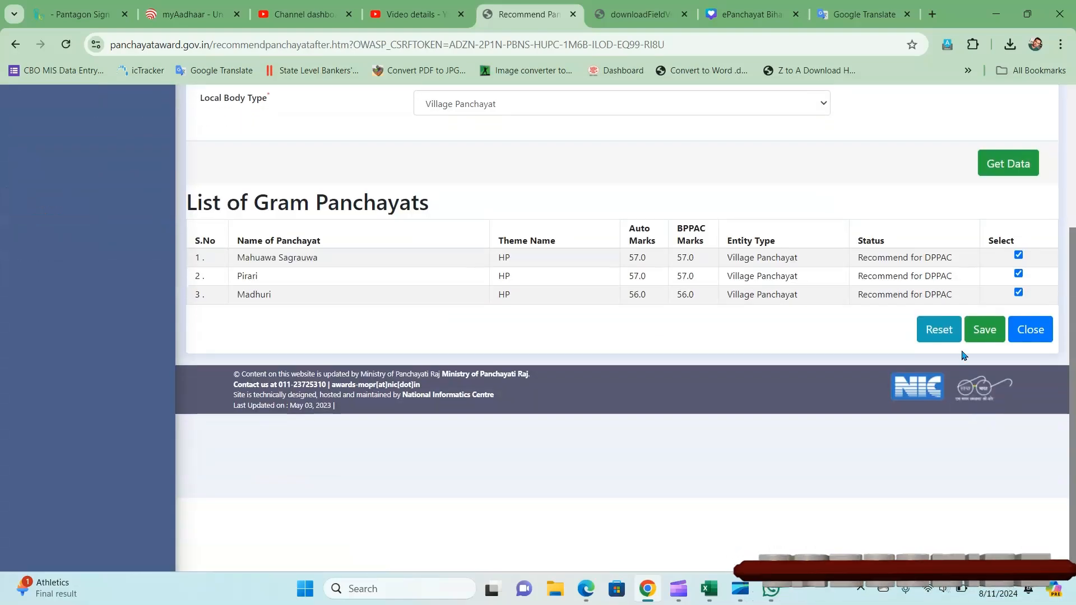
pyautogui.click(974, 338)
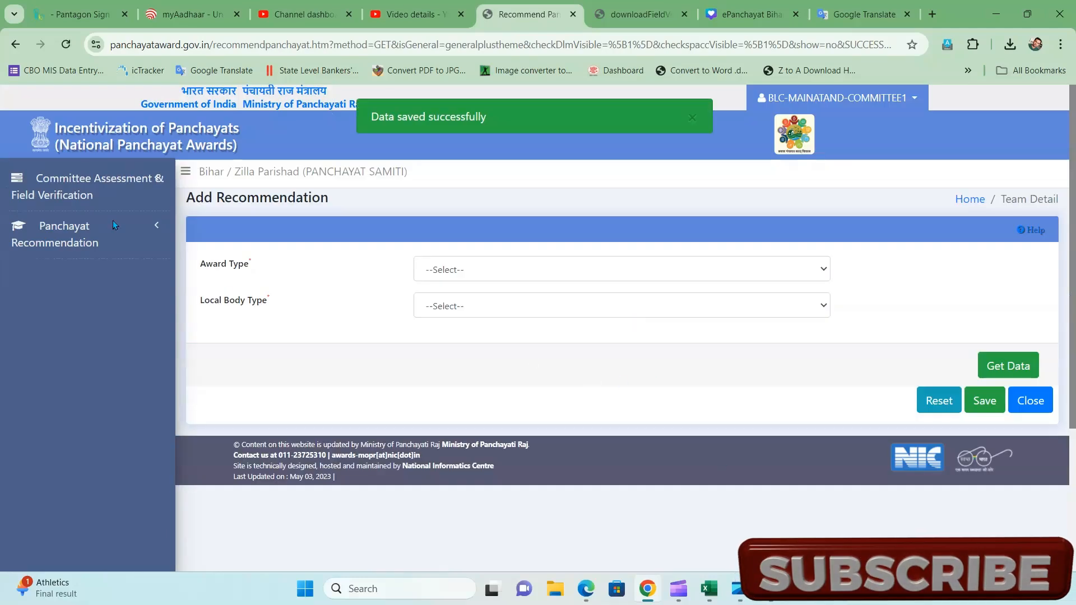
# - Show the Healthy Panchayat recommendations on the Manage Recommendation page
pyautogui.click(68, 237)
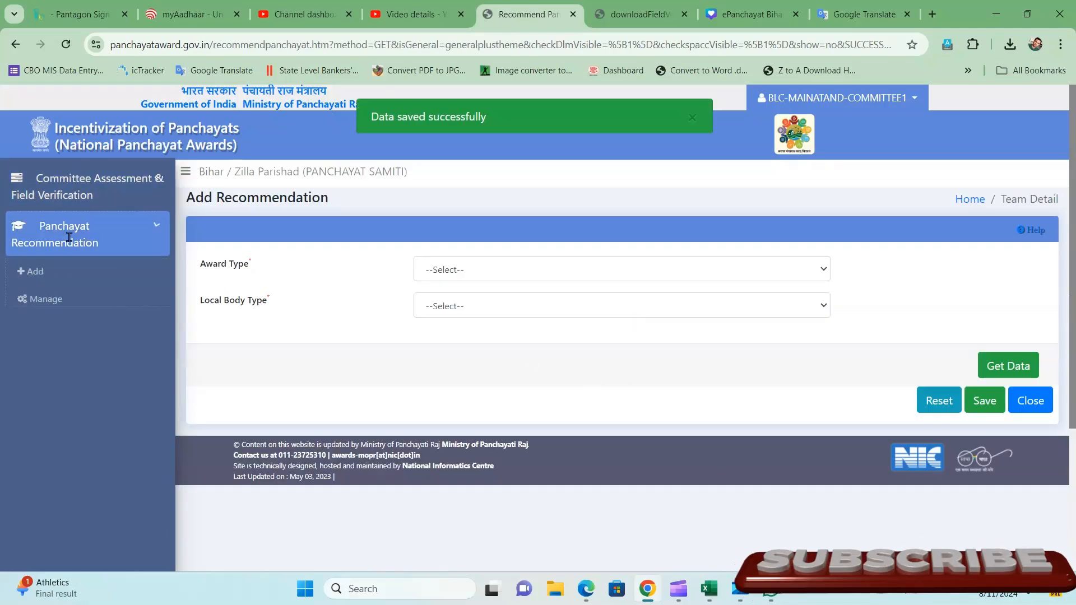
pyautogui.click(48, 303)
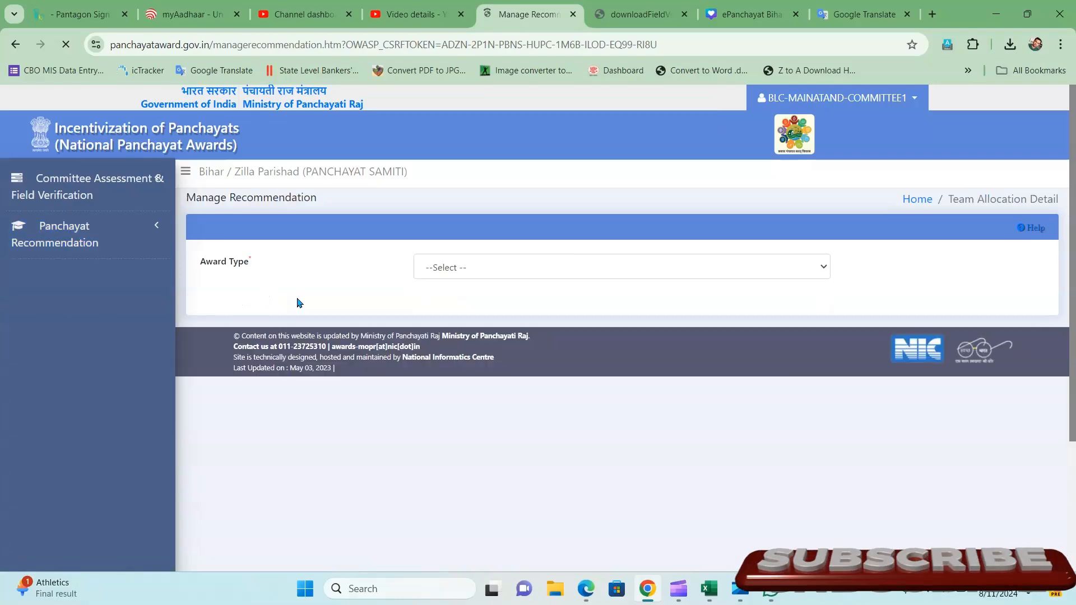
pyautogui.click(463, 269)
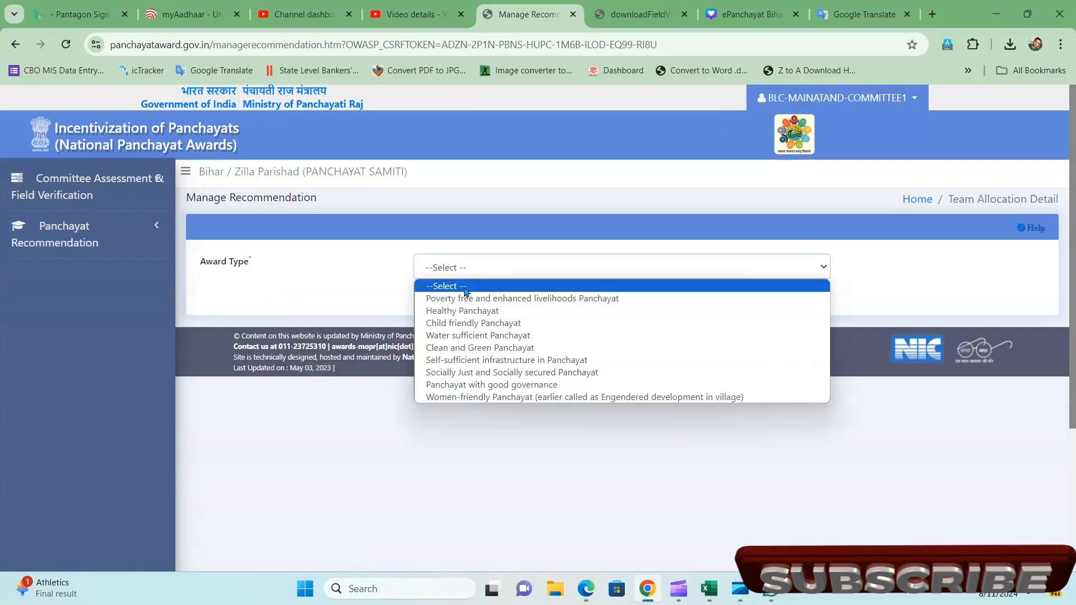
pyautogui.click(460, 317)
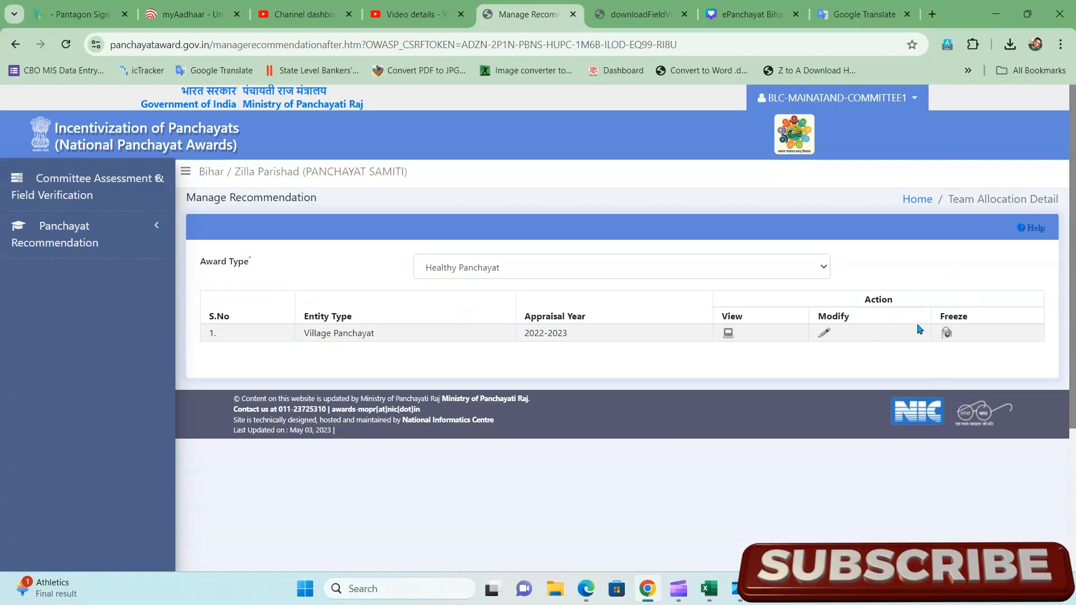
# - Confirm the three listed Gram Panchayats for freezing and accept the verification declaration
pyautogui.click(948, 335)
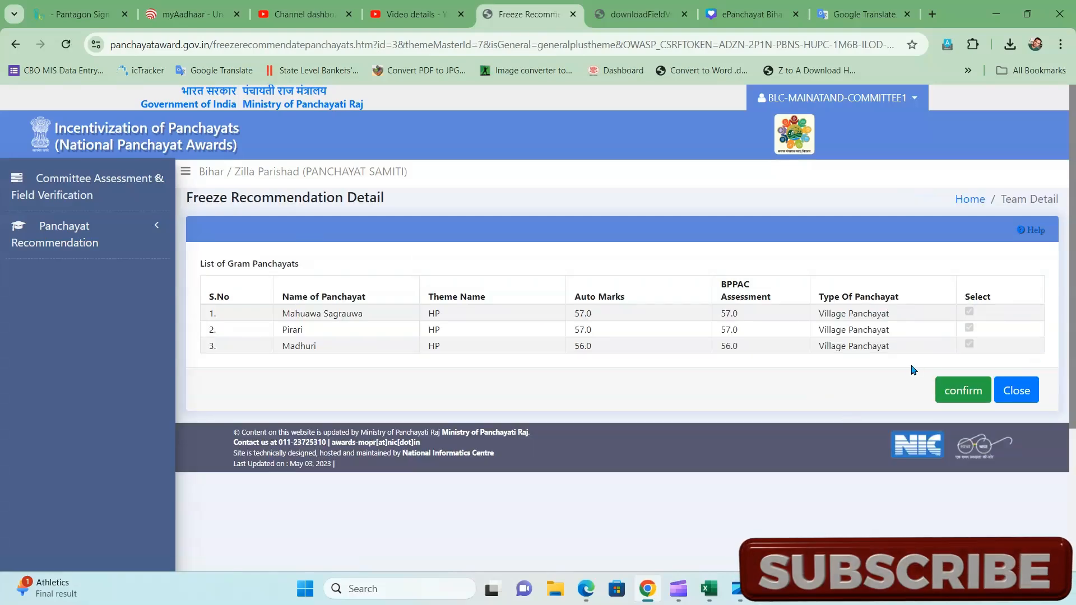
pyautogui.click(975, 399)
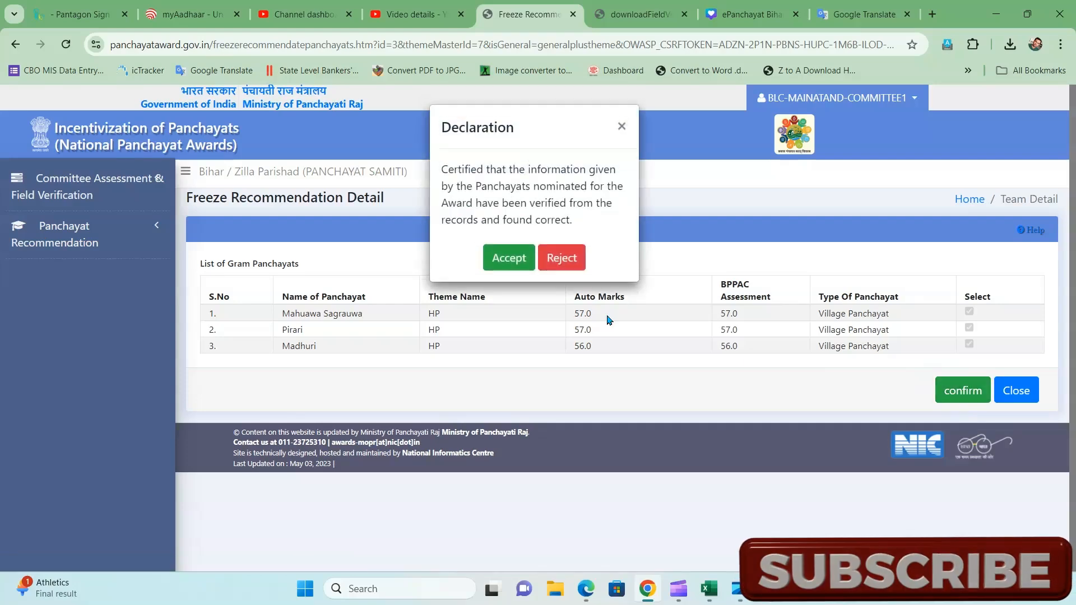
pyautogui.click(510, 260)
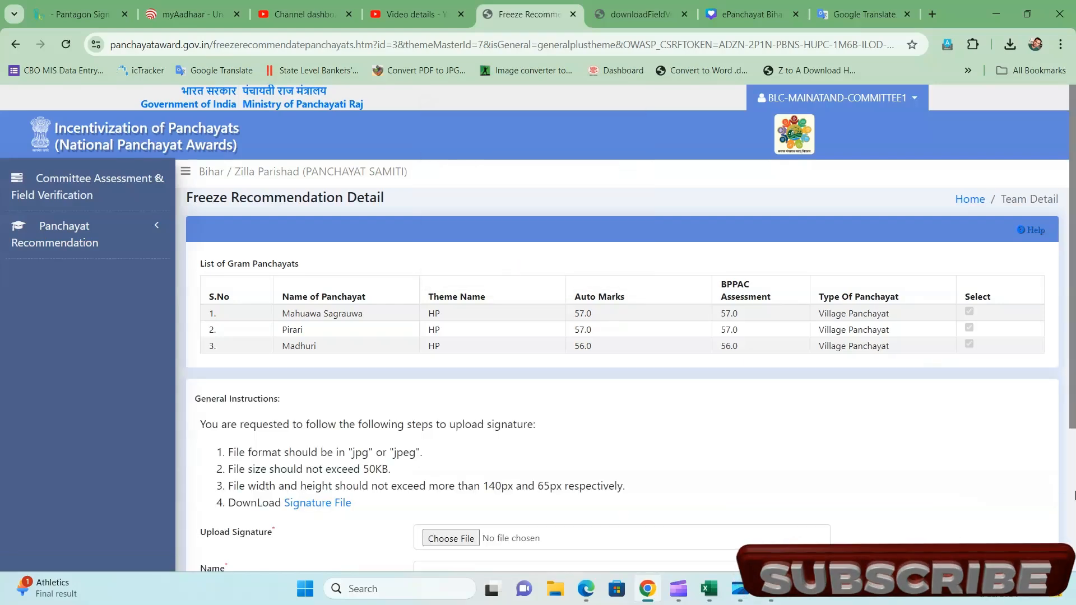
pyautogui.scroll(-3, 622, 518)
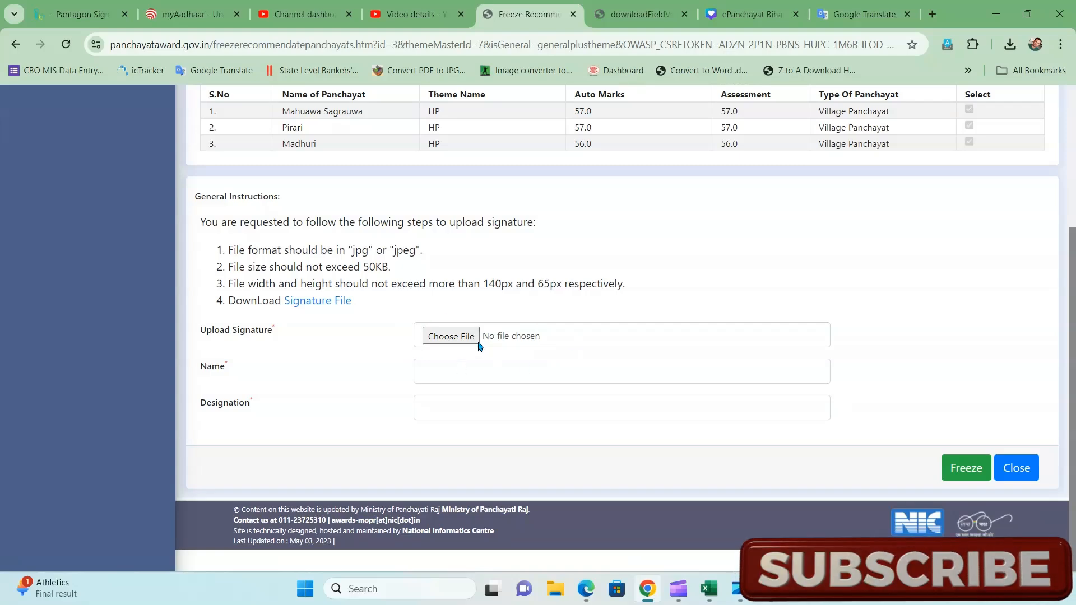
# - Review the BPPAC recommendation format PDF listing the three GPs, then return to the signature form
pyautogui.click(317, 301)
pyautogui.scroll(1, 690, 227)
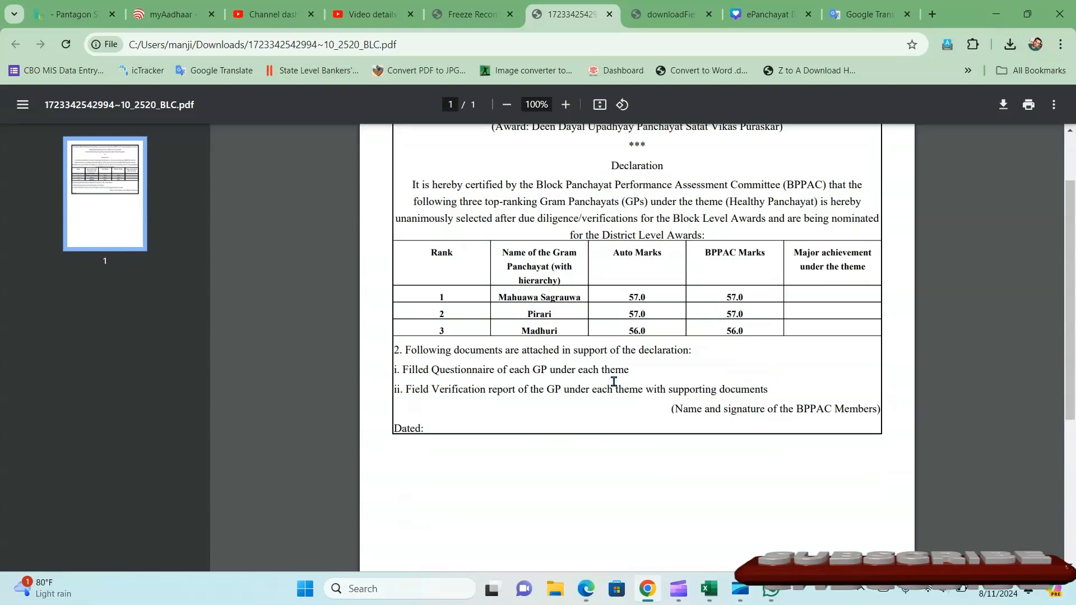
pyautogui.scroll(-4, 659, 393)
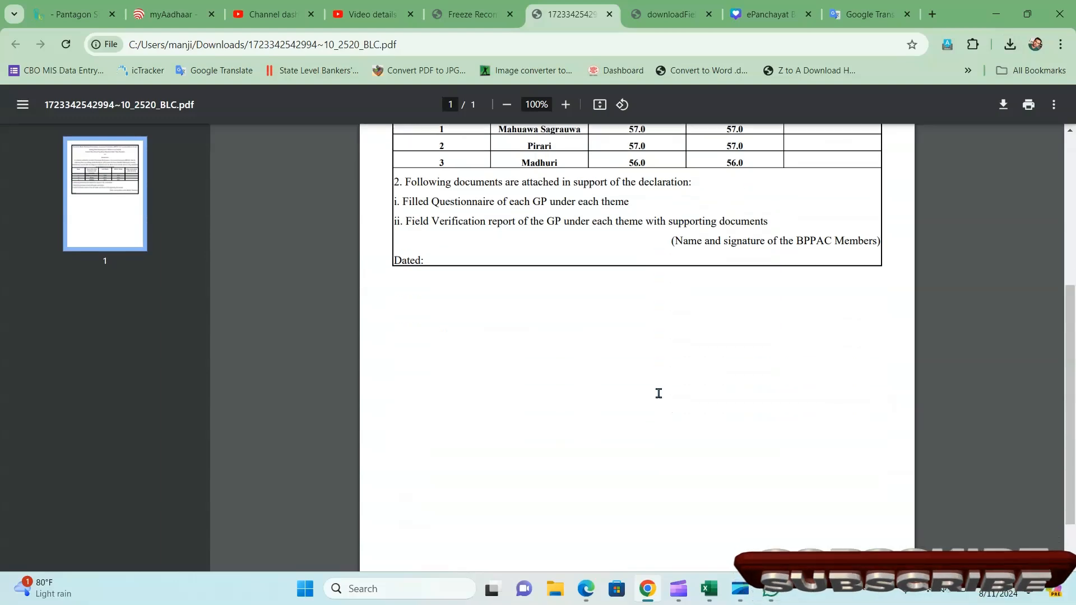
pyautogui.scroll(5, 659, 391)
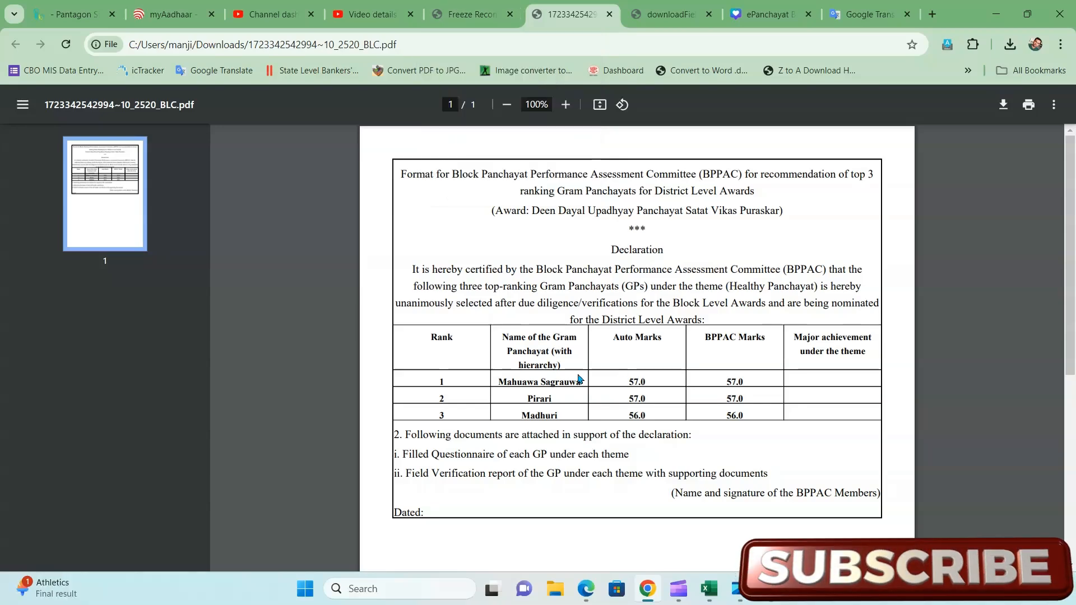
pyautogui.click(468, 10)
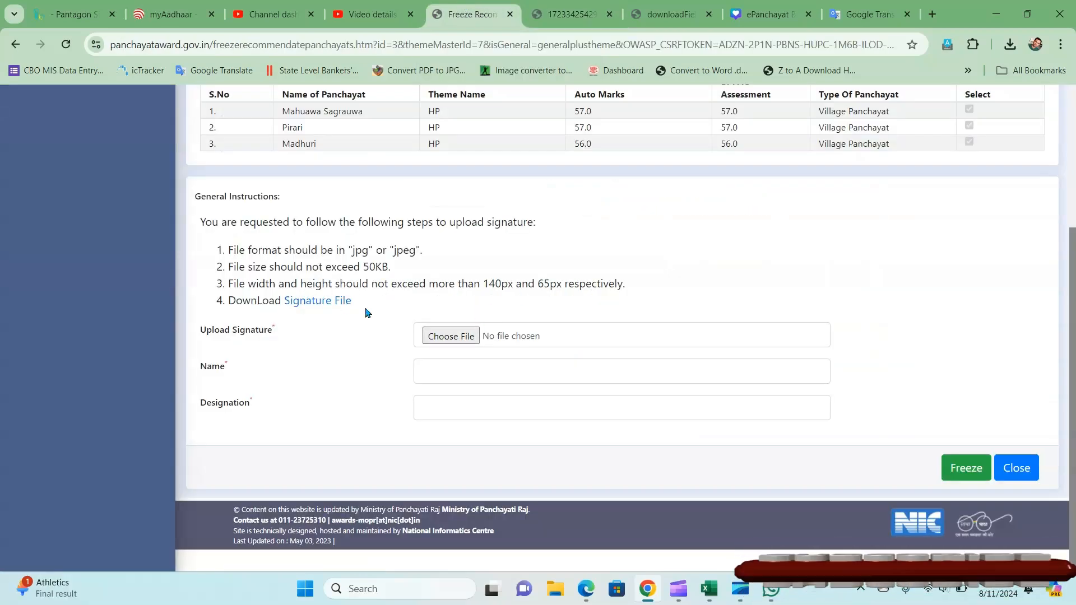
pyautogui.click(559, 6)
pyautogui.click(495, 5)
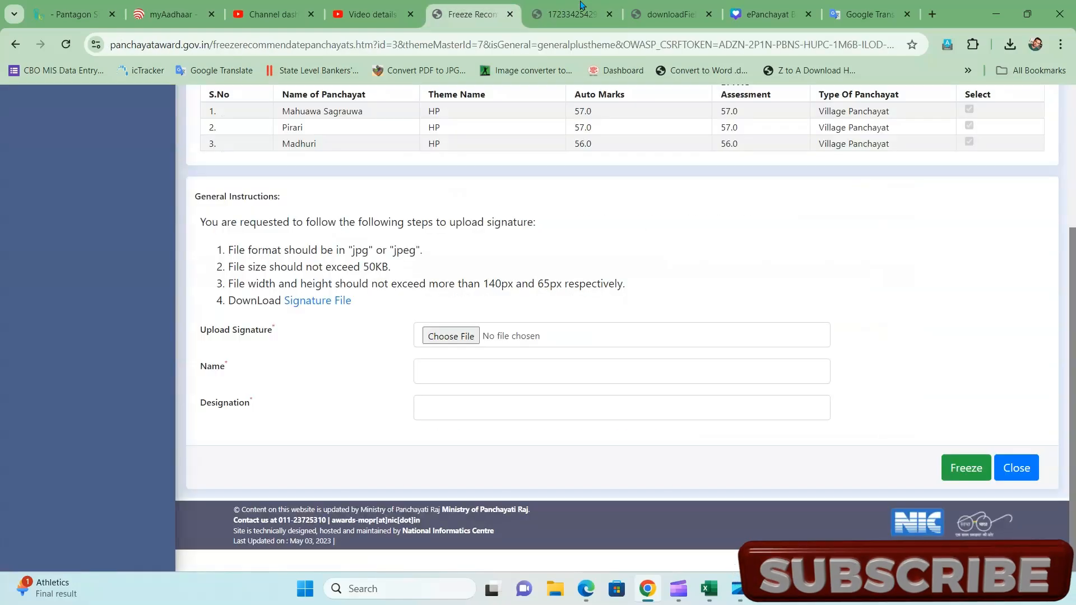
pyautogui.click(583, 7)
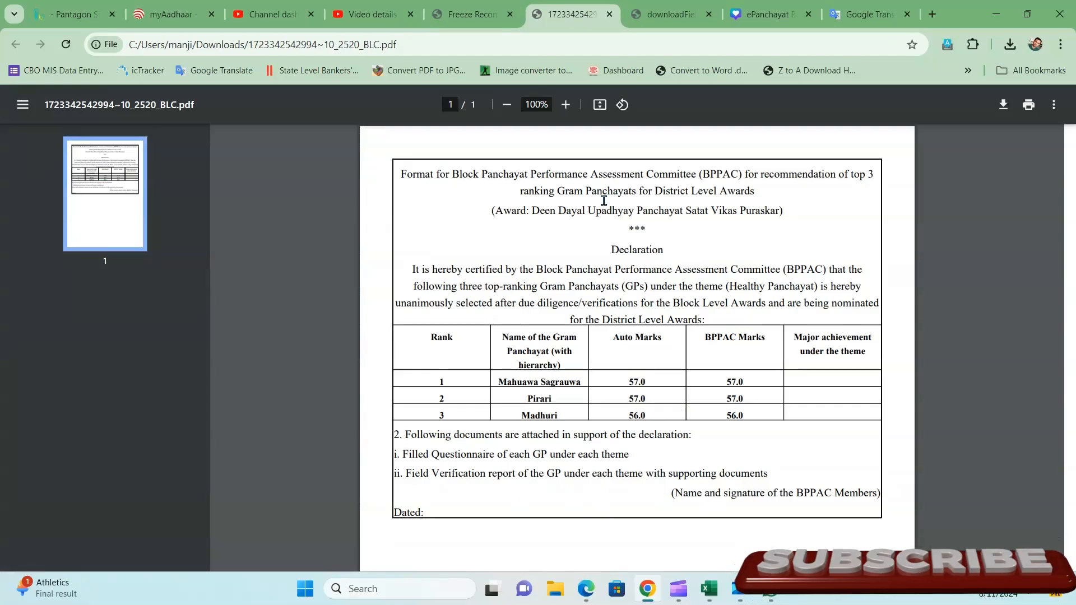
pyautogui.click(502, 6)
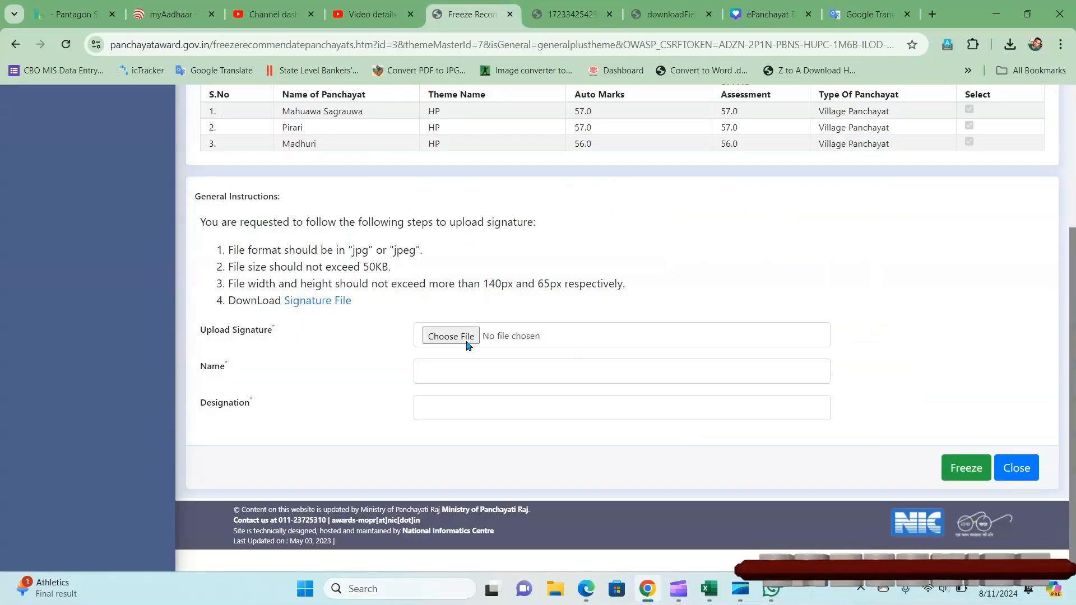
# - Select Document213 for the signature upload after checking its signed recommendation report in Edge
pyautogui.click(449, 337)
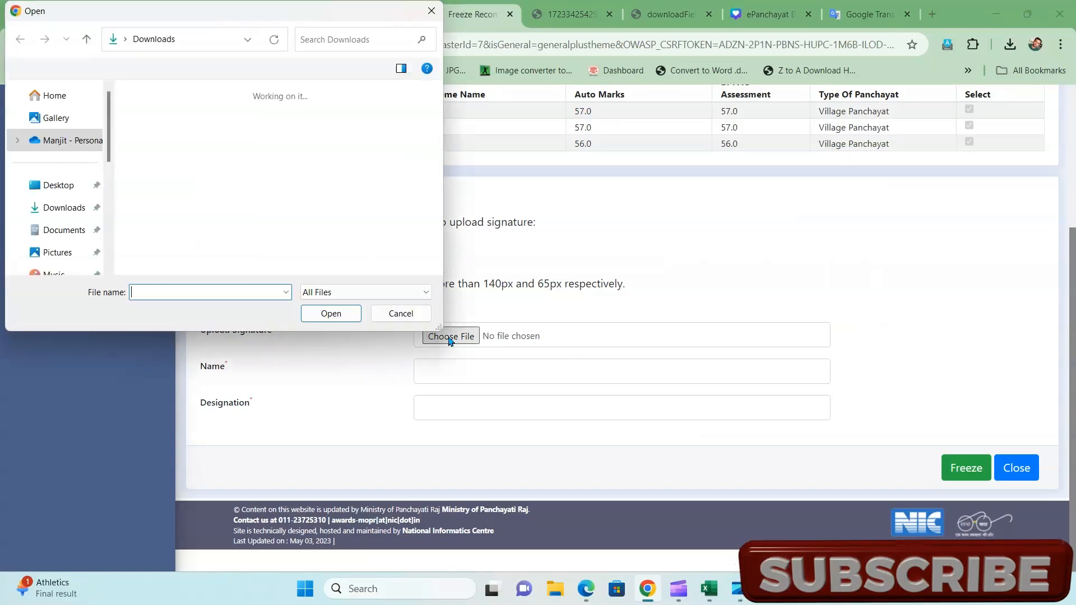
pyautogui.click(168, 162)
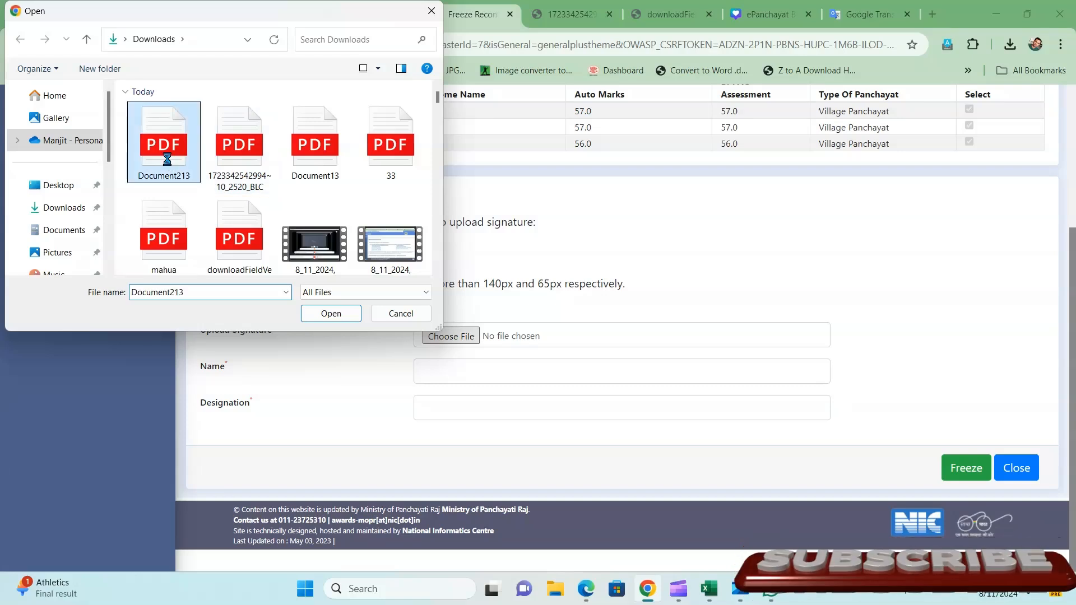
pyautogui.rightClick(167, 160)
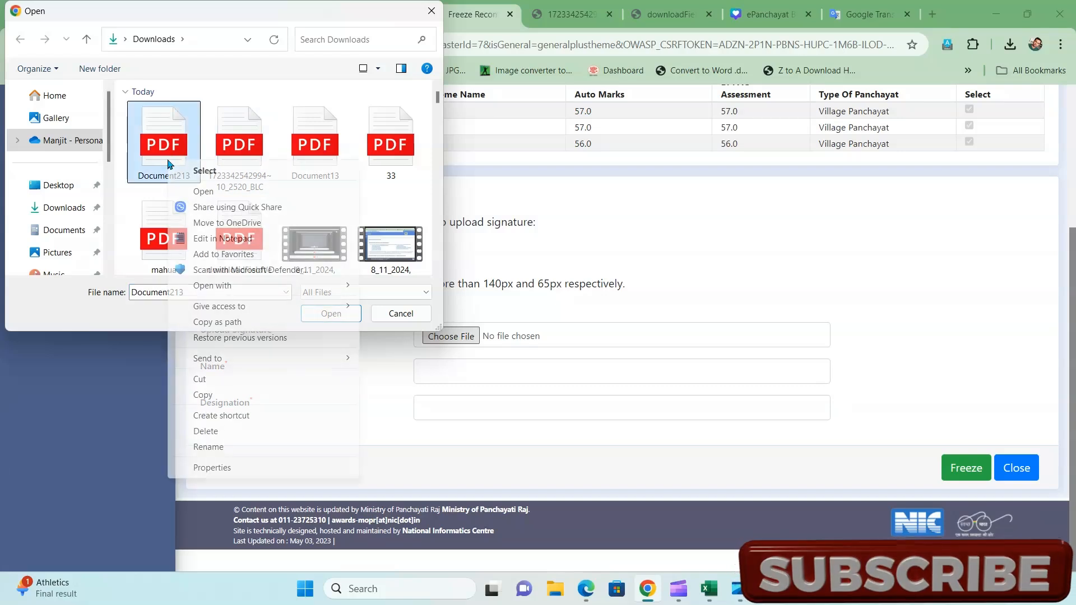
pyautogui.click(204, 192)
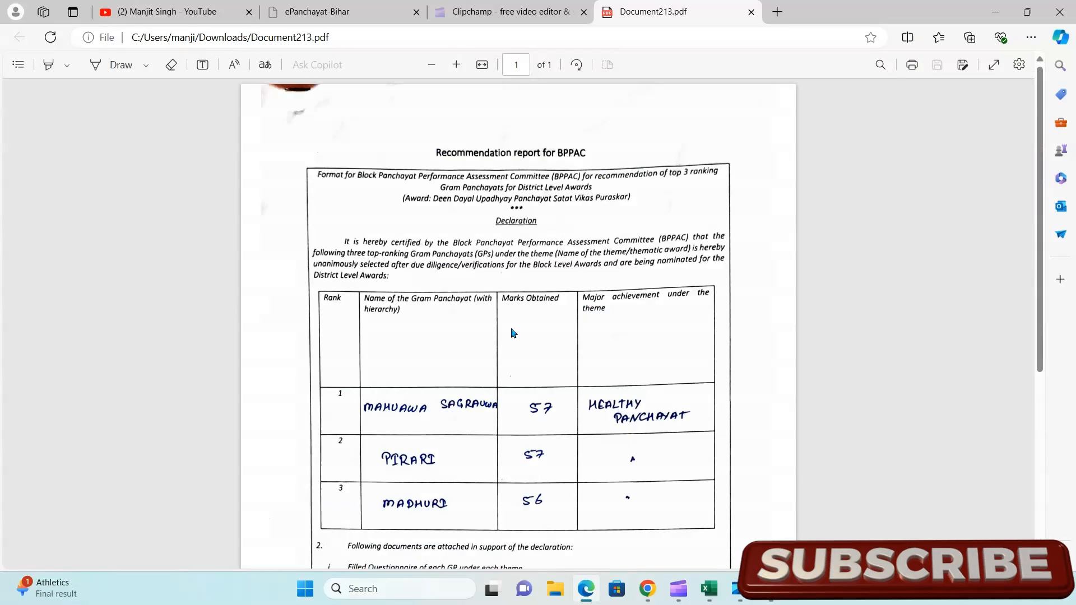
pyautogui.scroll(-5, 461, 348)
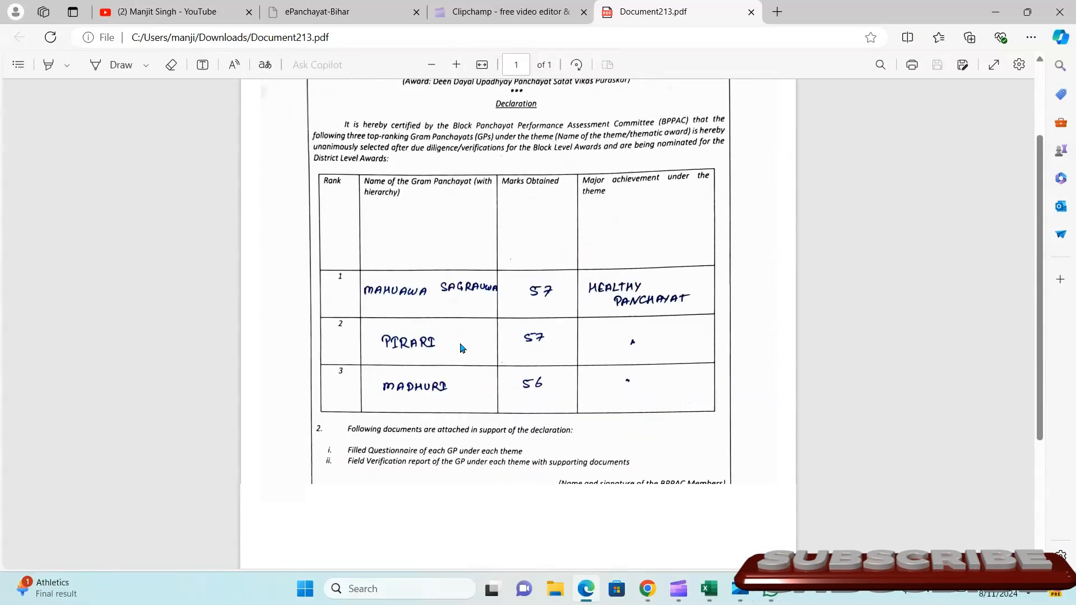
pyautogui.scroll(4, 461, 349)
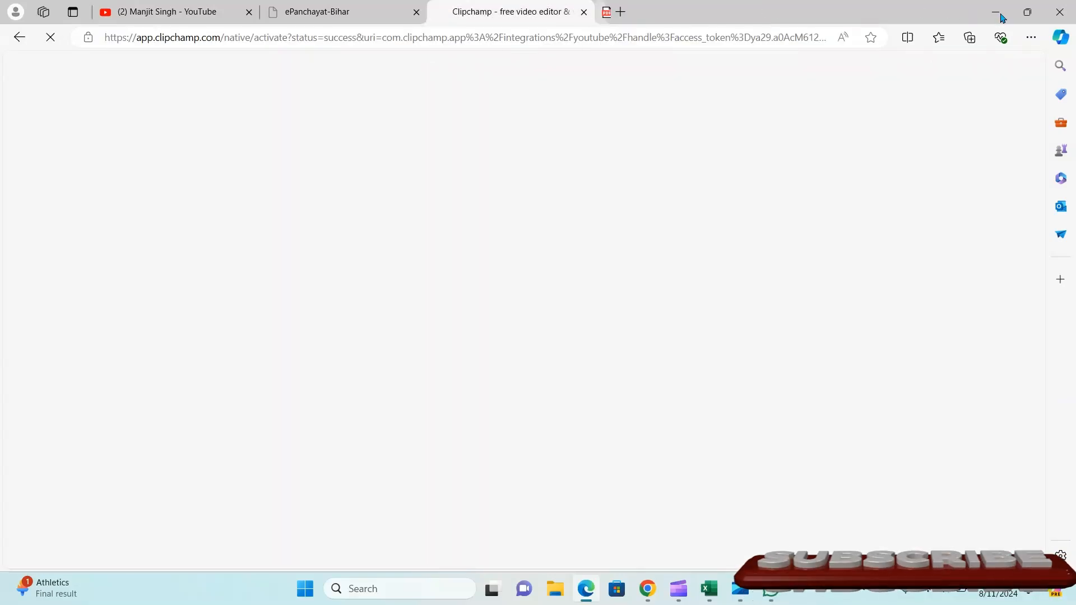
pyautogui.click(997, 15)
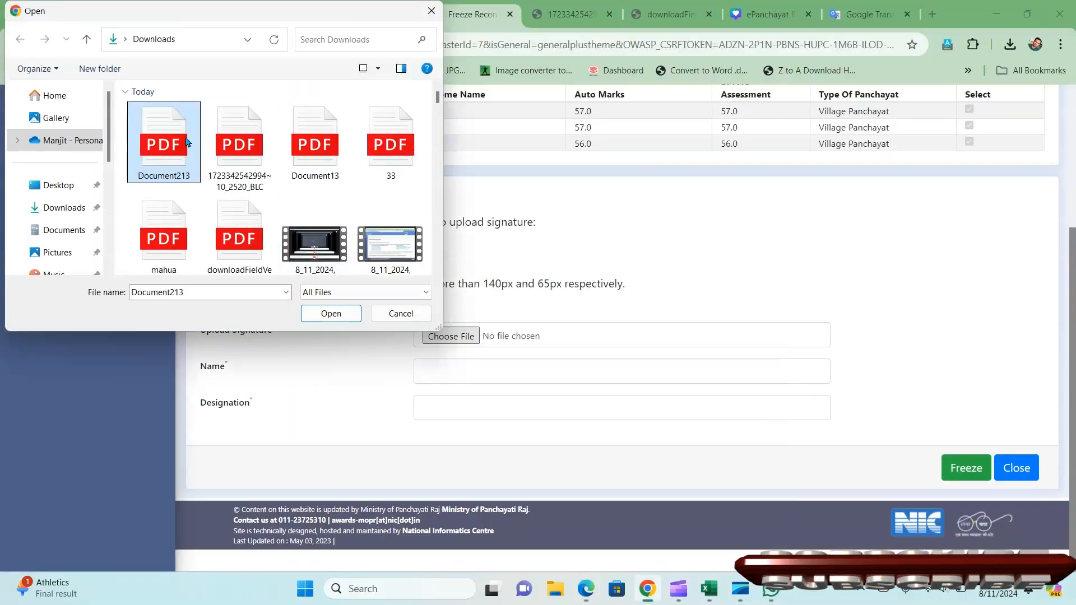
# - Attach Document213.pdf as the signature, fill in the signer's Name, and submit the freeze
pyautogui.click(331, 313)
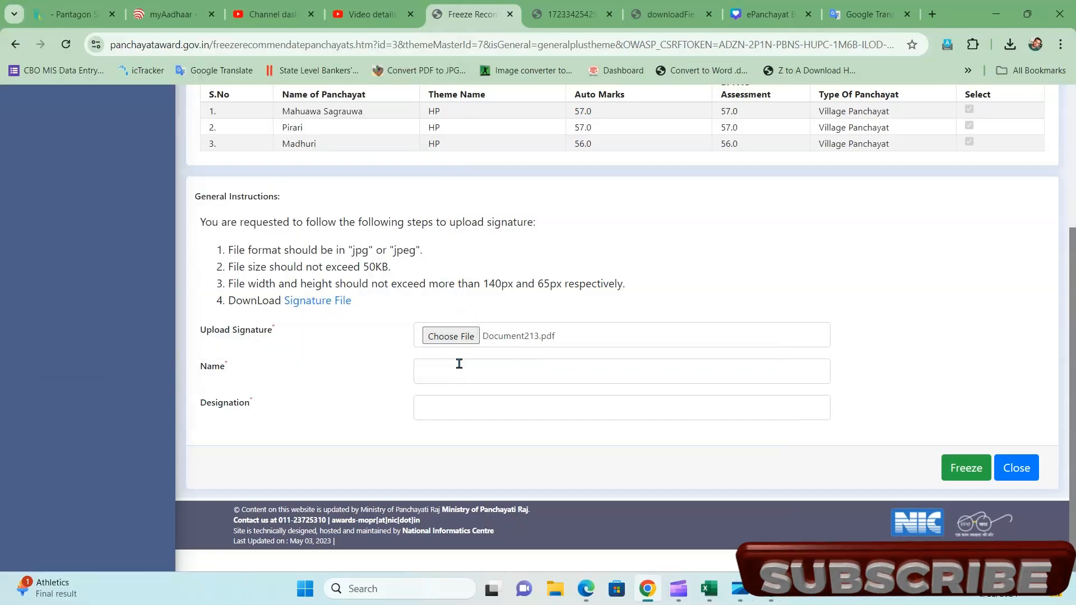
pyautogui.click(453, 366)
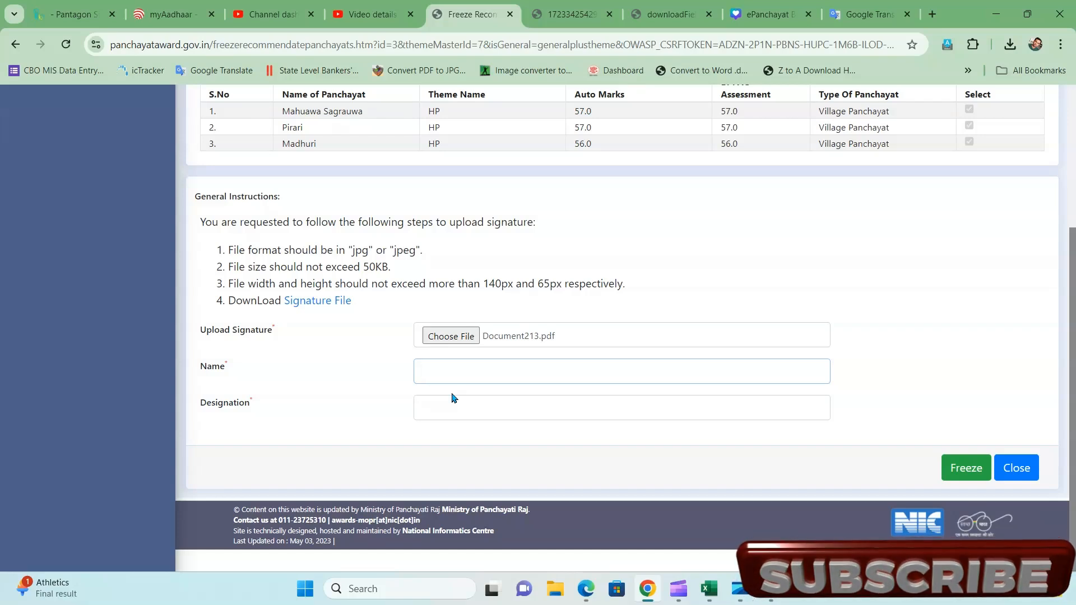
pyautogui.press('space')
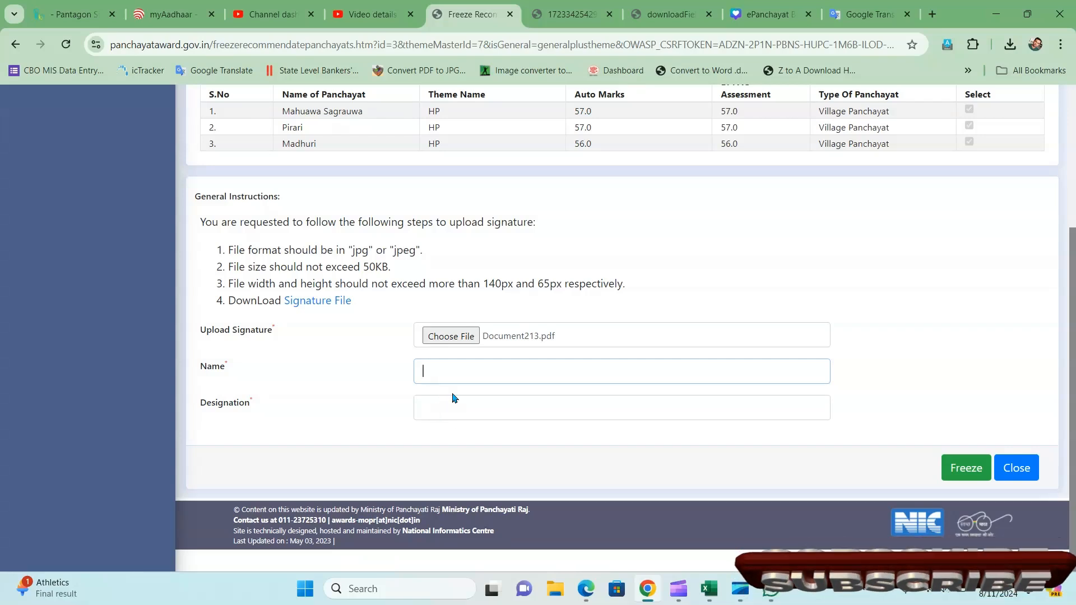
pyautogui.write('e')
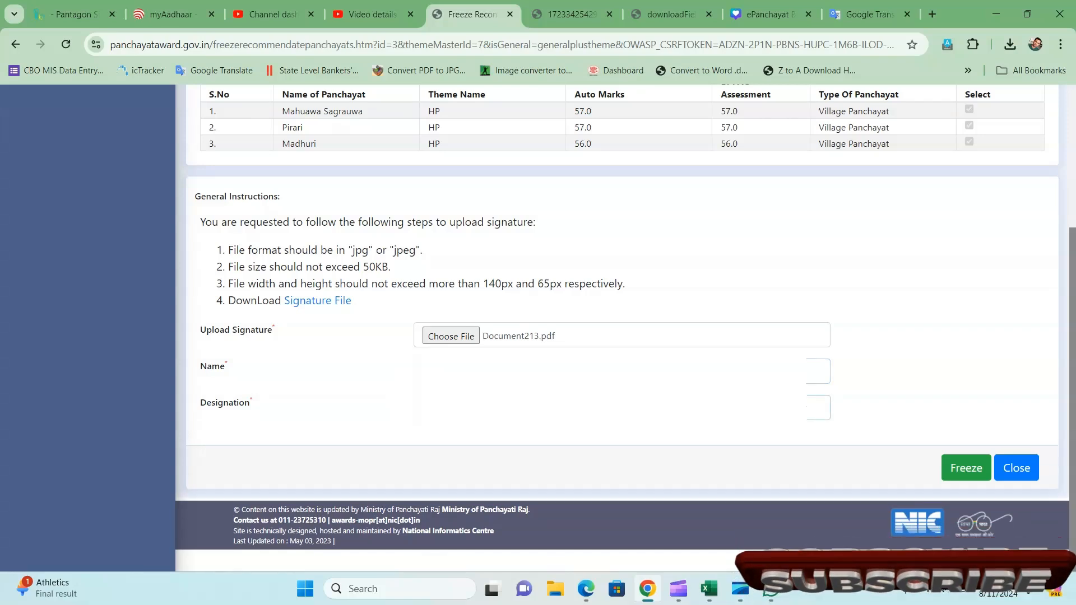
pyautogui.click(968, 470)
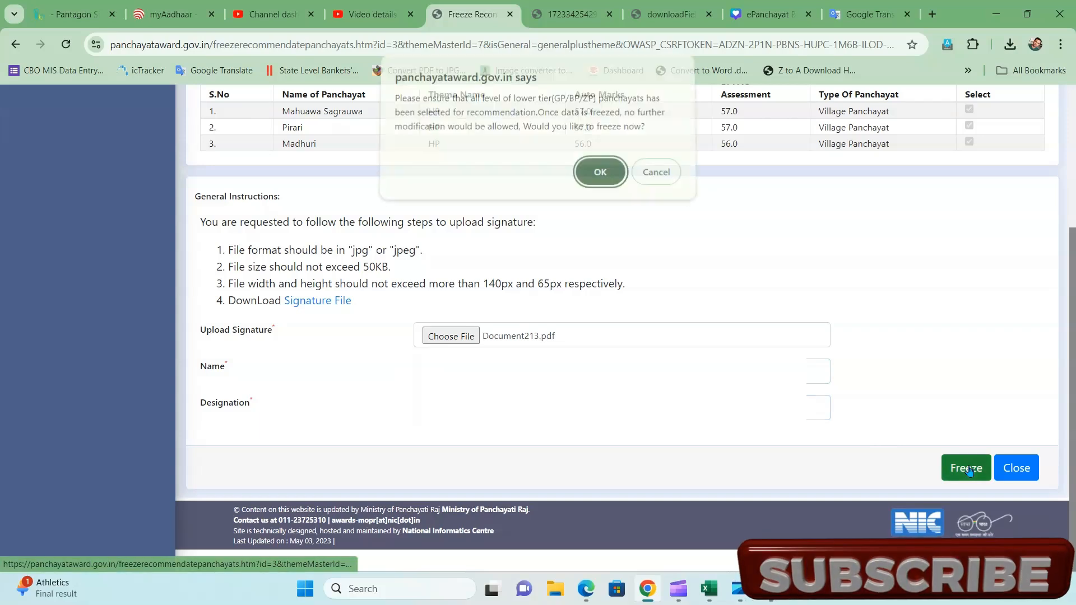